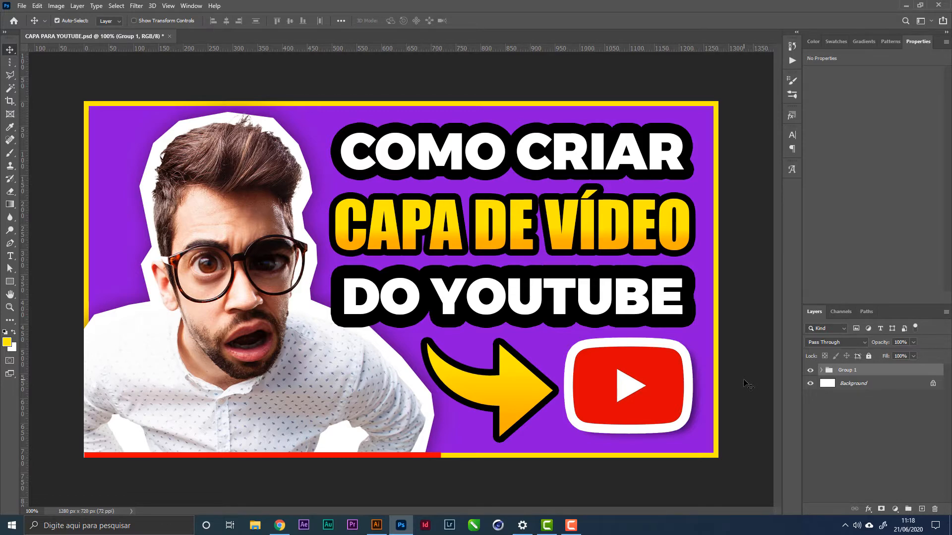
- Create a new document 1280 px wide and 720 px high at 72 pixels/inch
key(ctrl+n)
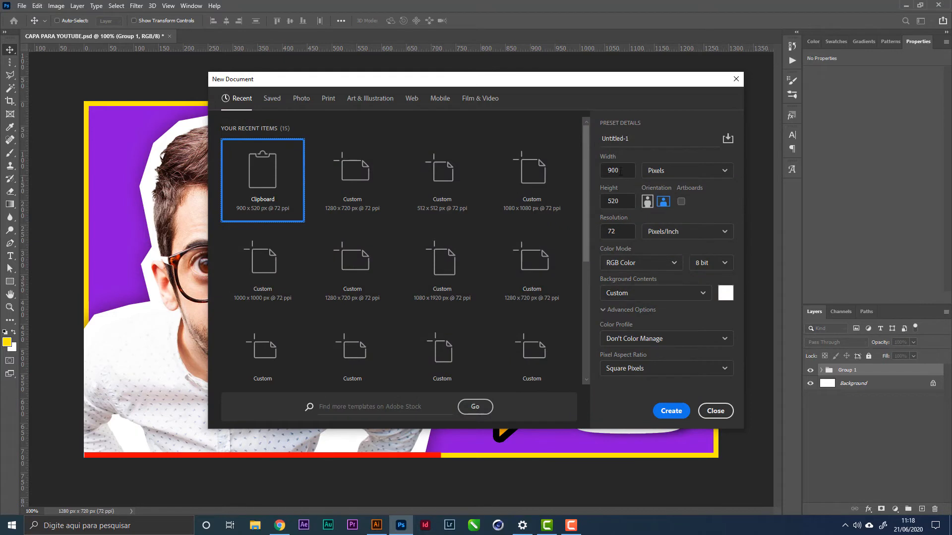
click(619, 171)
text(1280)
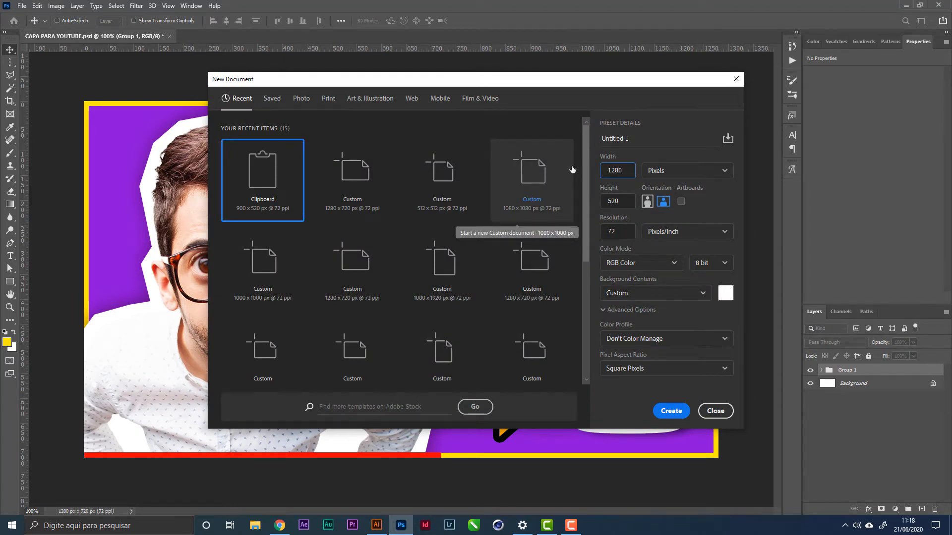
key(Tab)
text(720)
key(Tab)
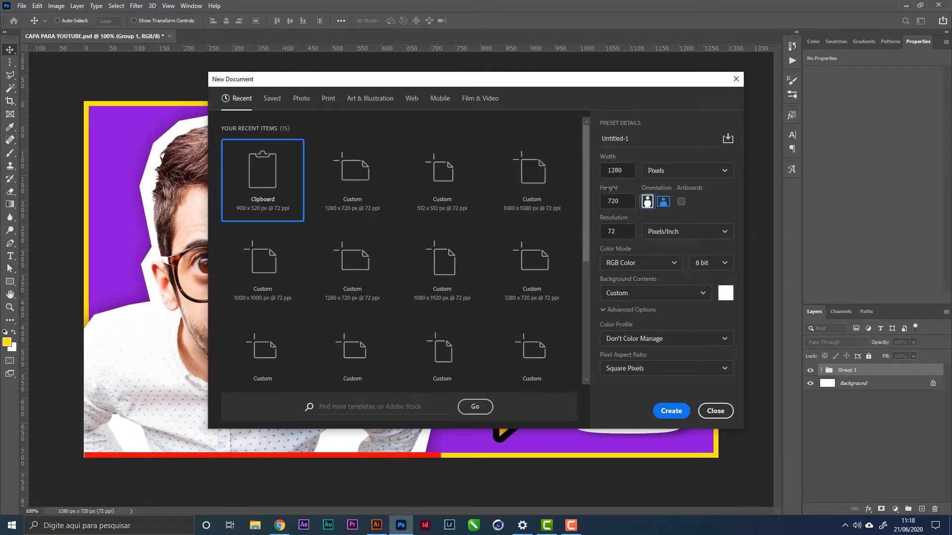
click(672, 412)
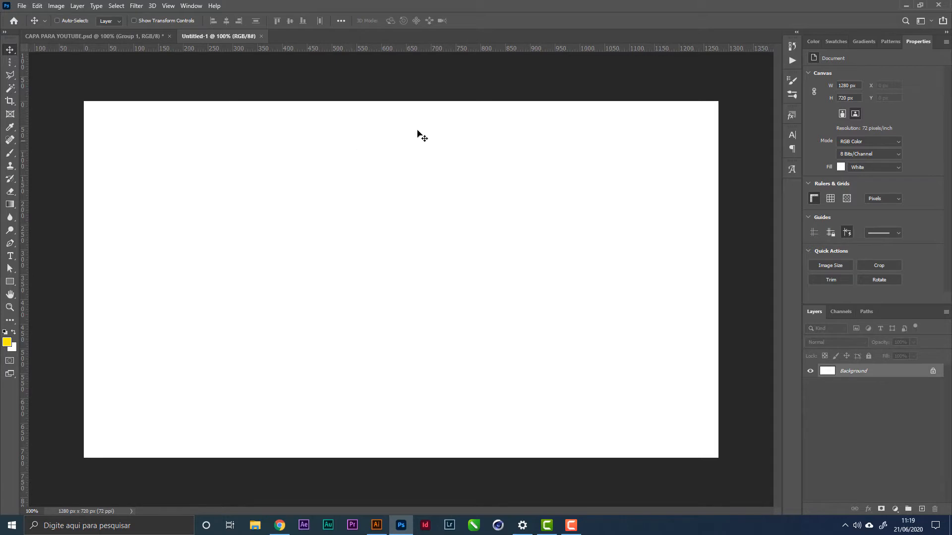
- Add a Solid Color fill layer in purple #9403d8 above the background
click(896, 510)
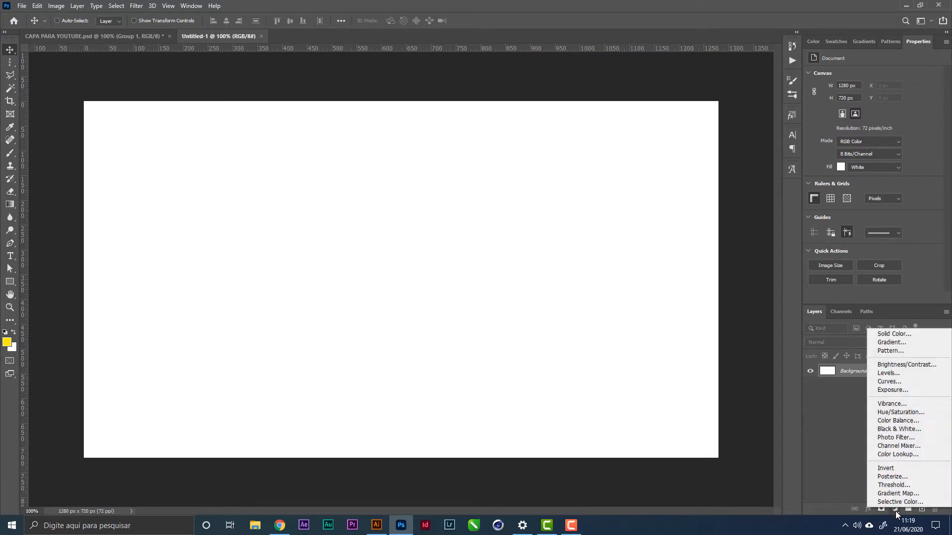
click(908, 337)
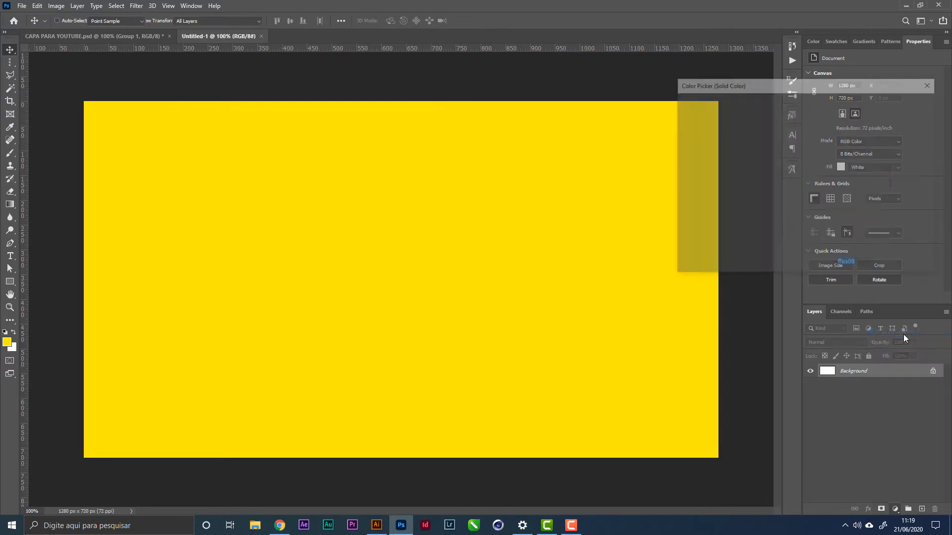
drag(814, 129, 816, 134)
click(779, 121)
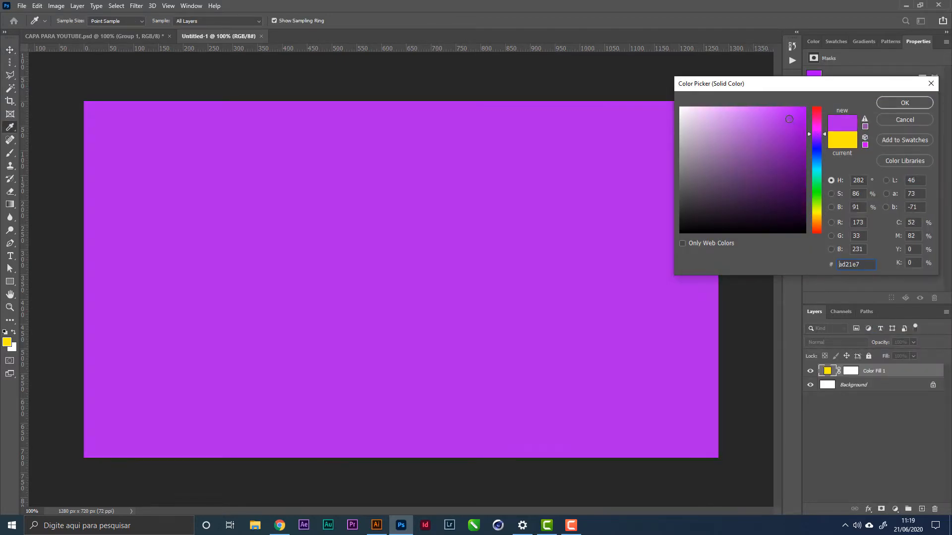
click(791, 129)
click(790, 134)
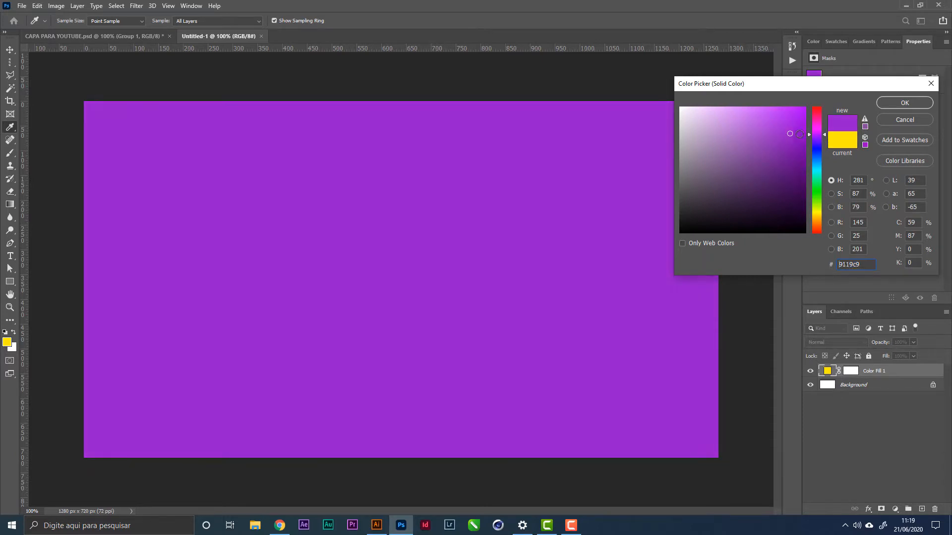
drag(803, 133, 804, 126)
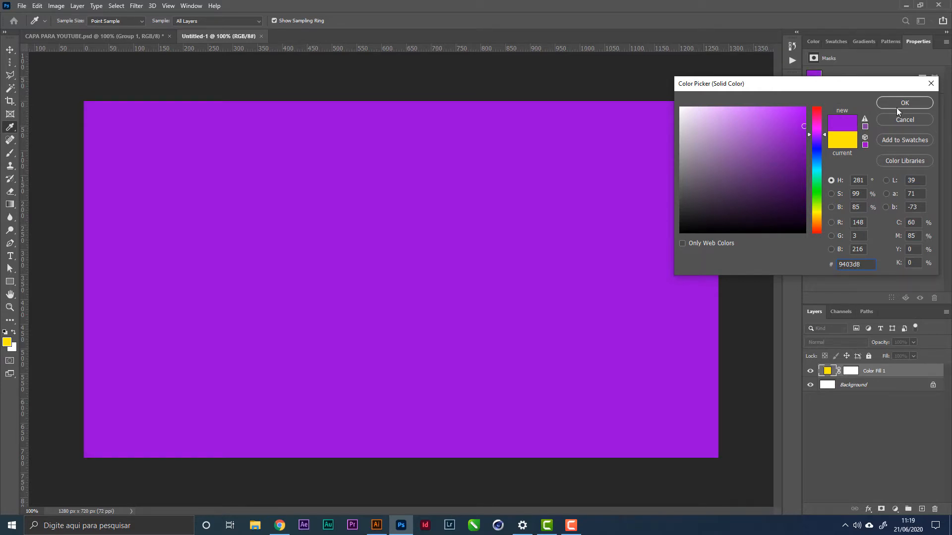
click(910, 103)
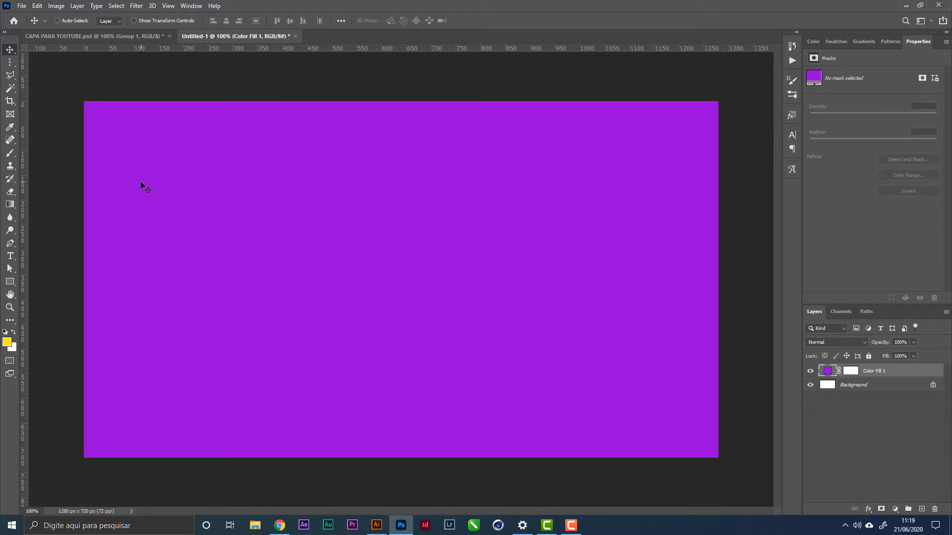
- Place the OBCB6D0 photo of the man with glasses as an embedded image at its default size
click(22, 6)
click(83, 204)
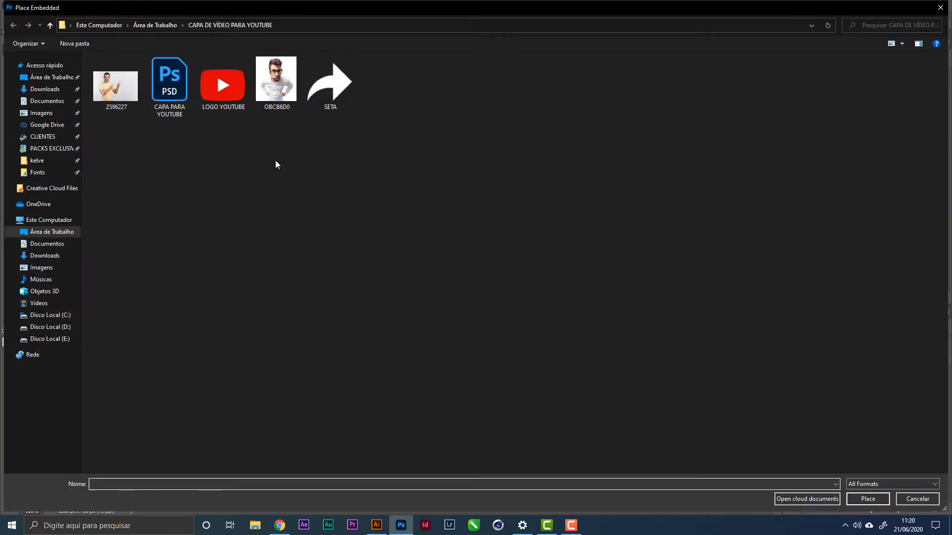
click(273, 87)
double_click(273, 88)
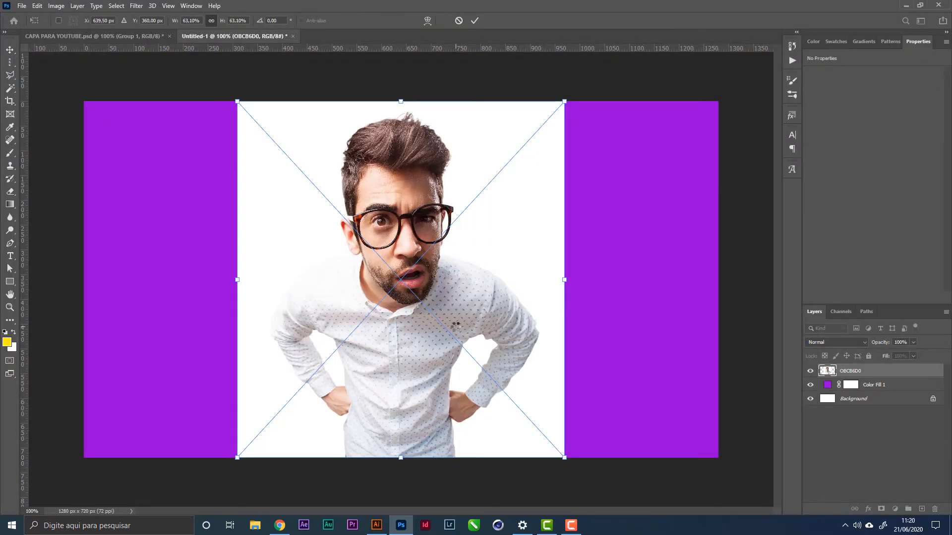
key(Return)
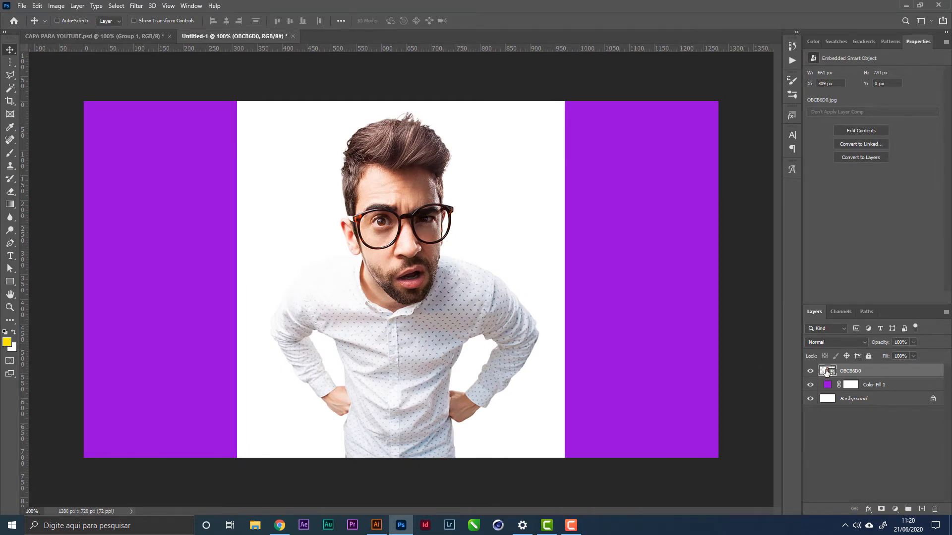
- Open the placed photo's smart object contents and select the man with the Magic Wand tool's Select Subject
double_click(827, 372)
key(z)
drag(429, 270, 435, 264)
key(w)
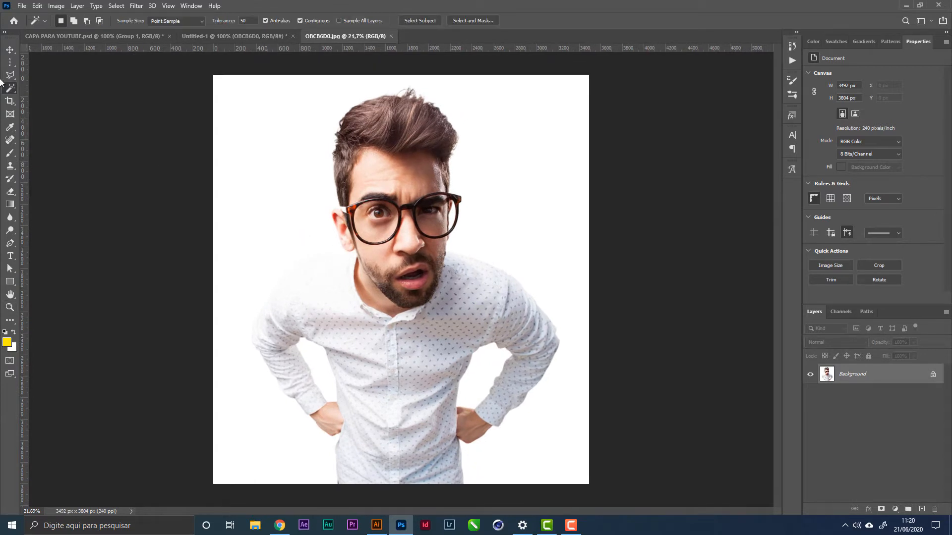
right_click(11, 91)
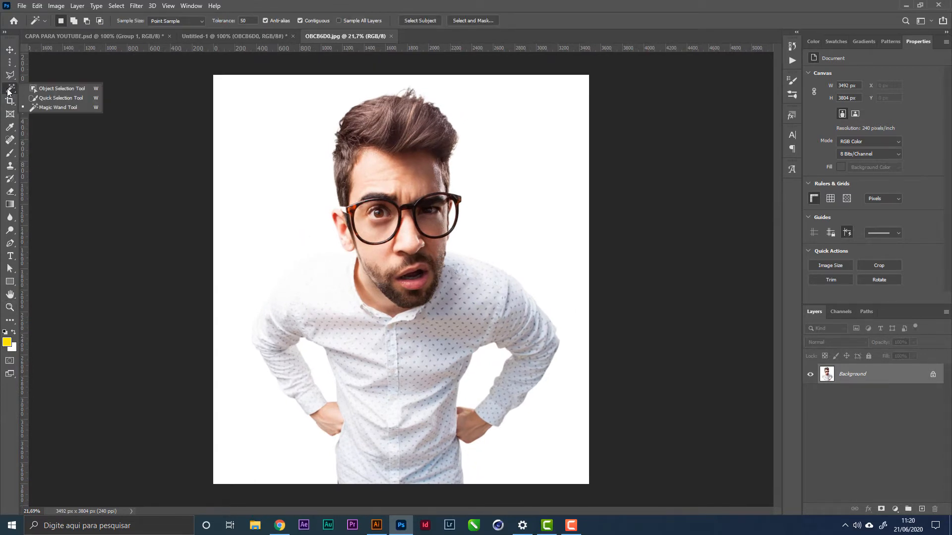
click(60, 108)
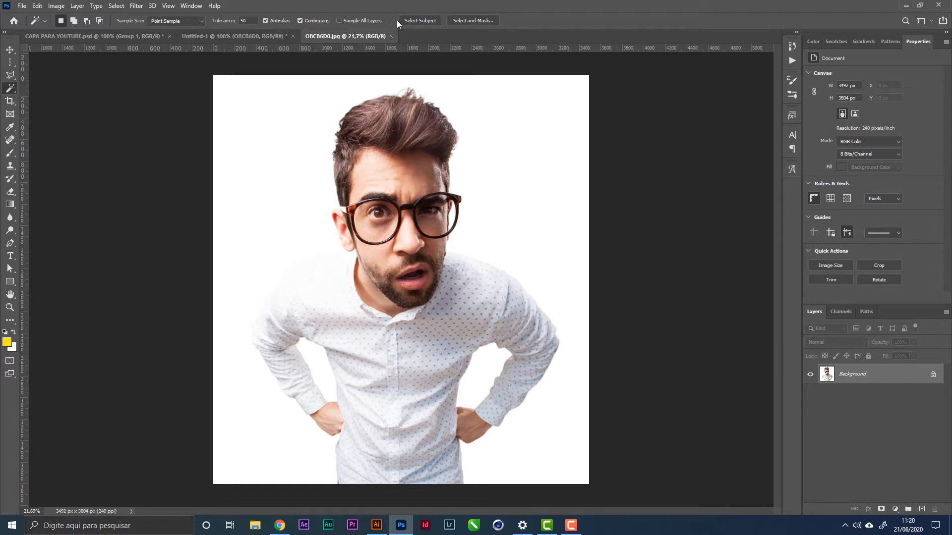
click(424, 22)
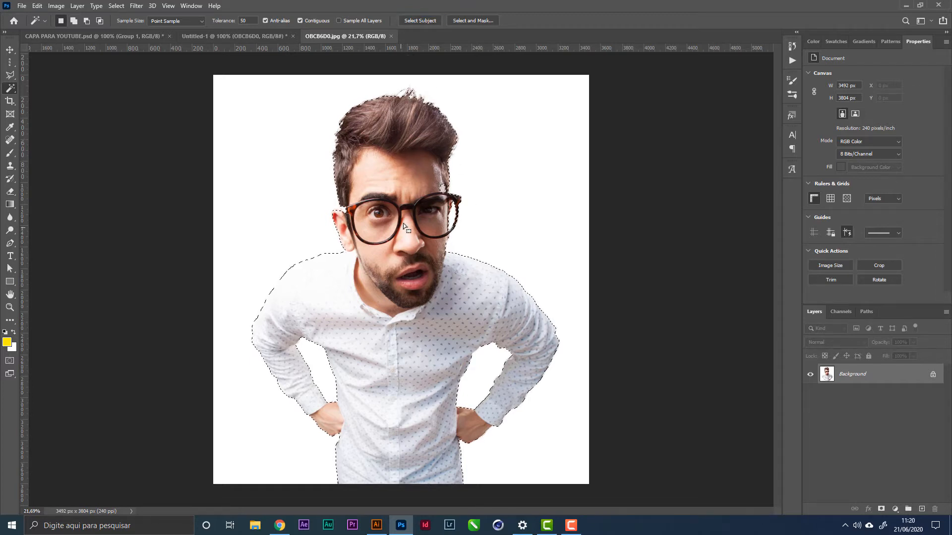
- Show the selection as a Quick Mask around the man's face and activate the Brush tool
key(z)
click(395, 189)
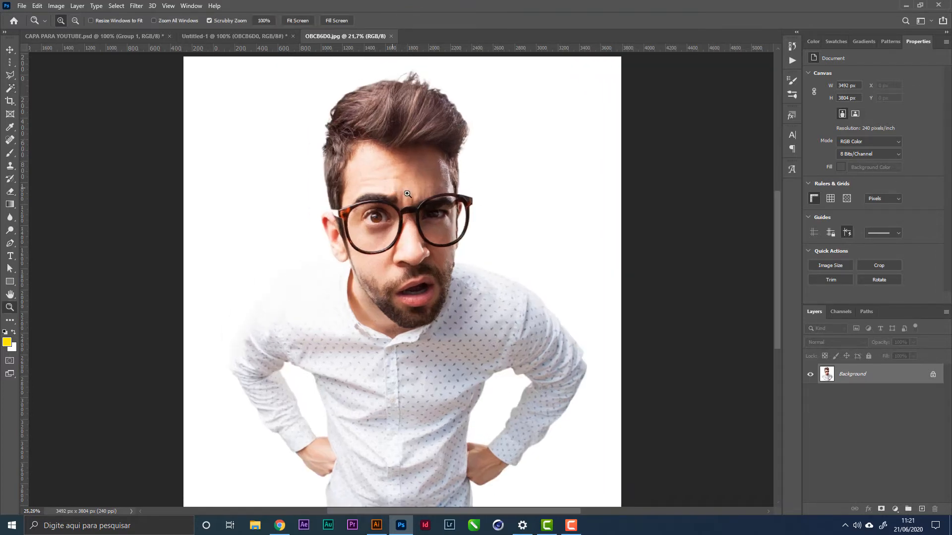
click(9, 364)
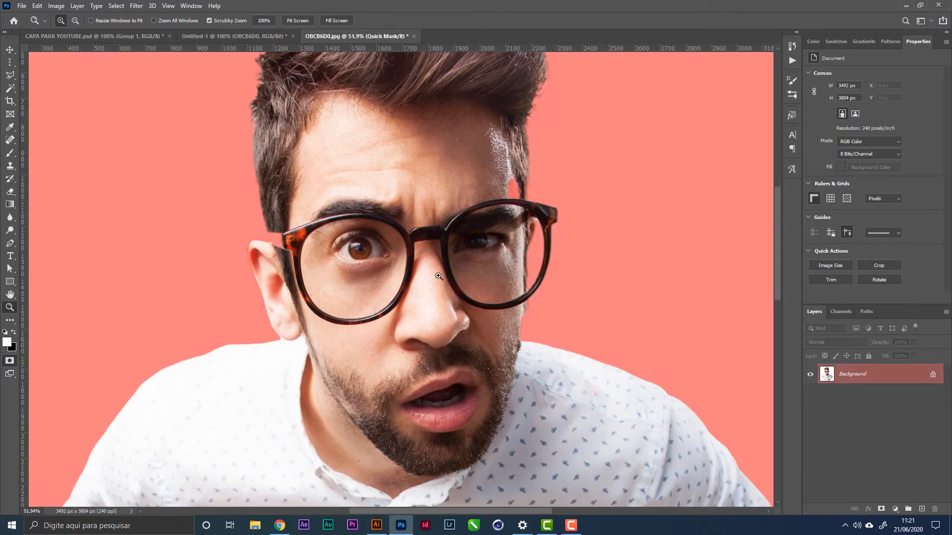
key(b)
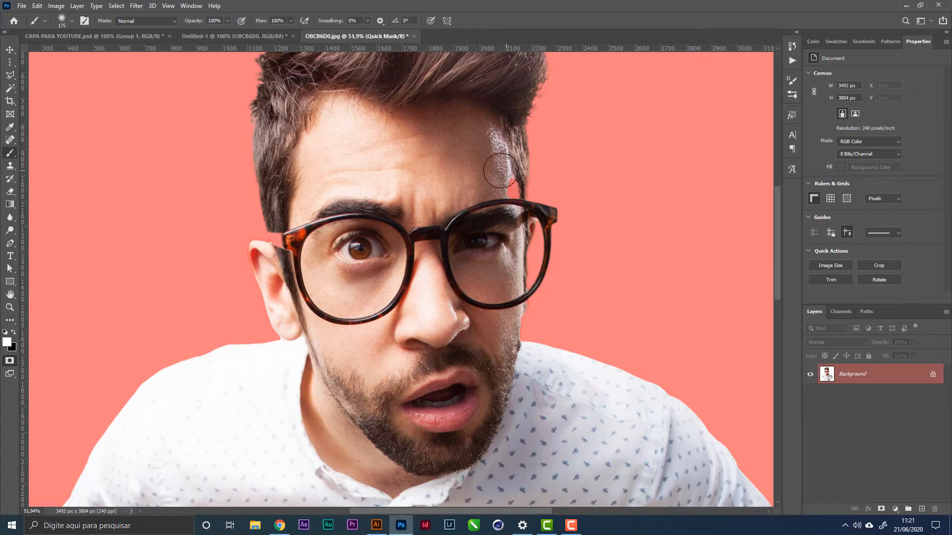
right_click(9, 157)
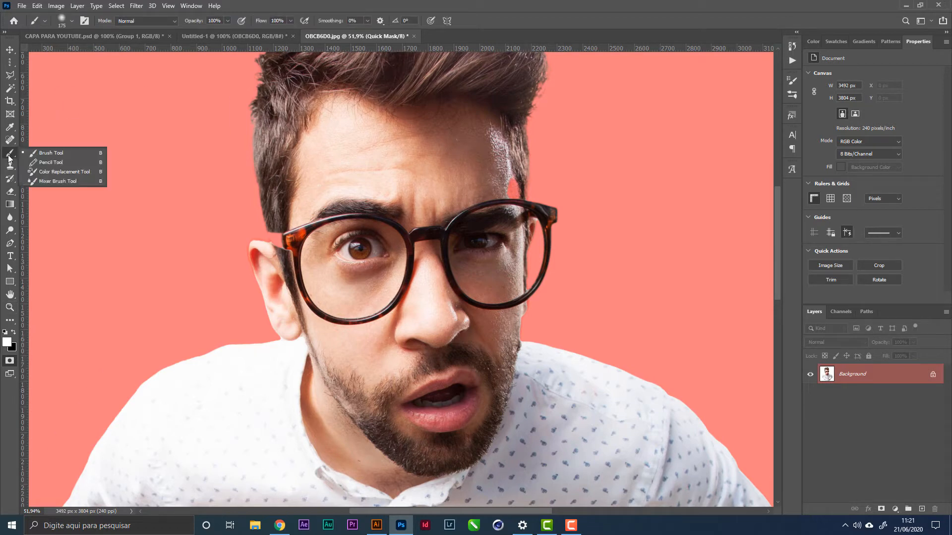
click(59, 162)
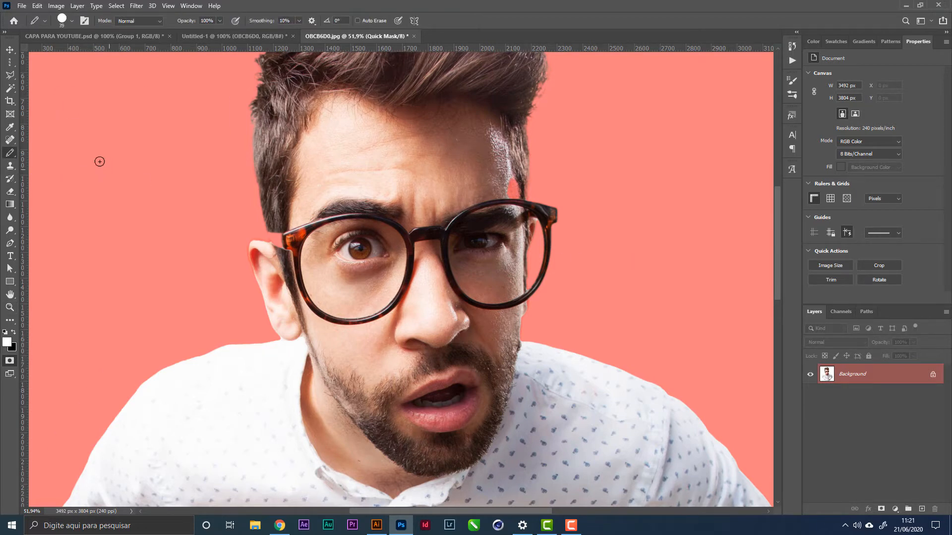
right_click(9, 154)
click(67, 154)
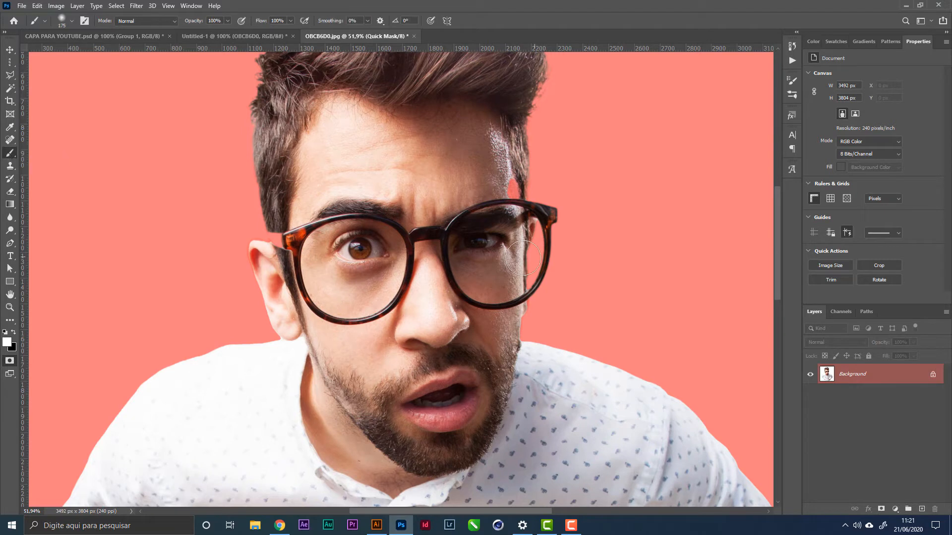
- Paint the missed areas beside the temple and at the glasses' arm into the mask with a harder 175 px white brush
right_click(511, 184)
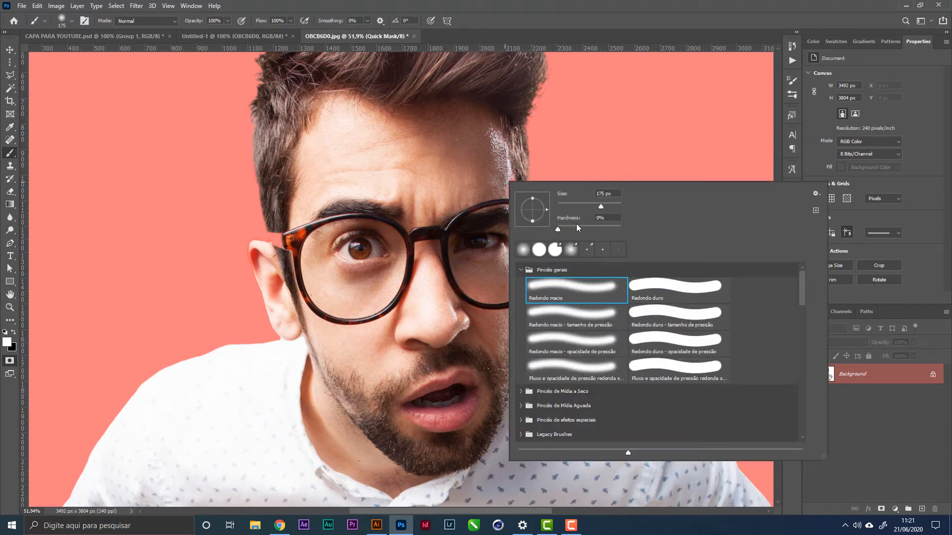
click(494, 176)
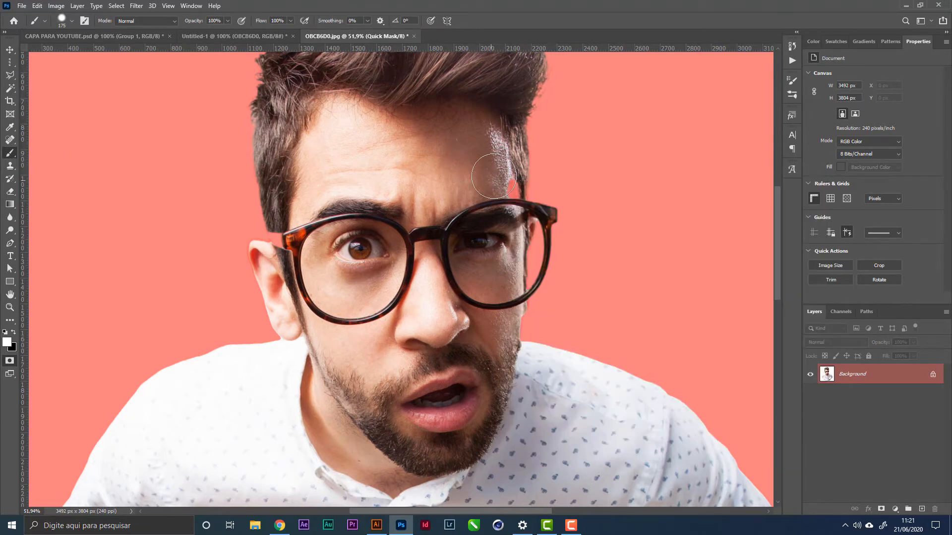
mouse_move(494, 176)
mouse_down()
mouse_move(504, 190)
mouse_move(496, 198)
mouse_move(521, 216)
mouse_up()
click(290, 234)
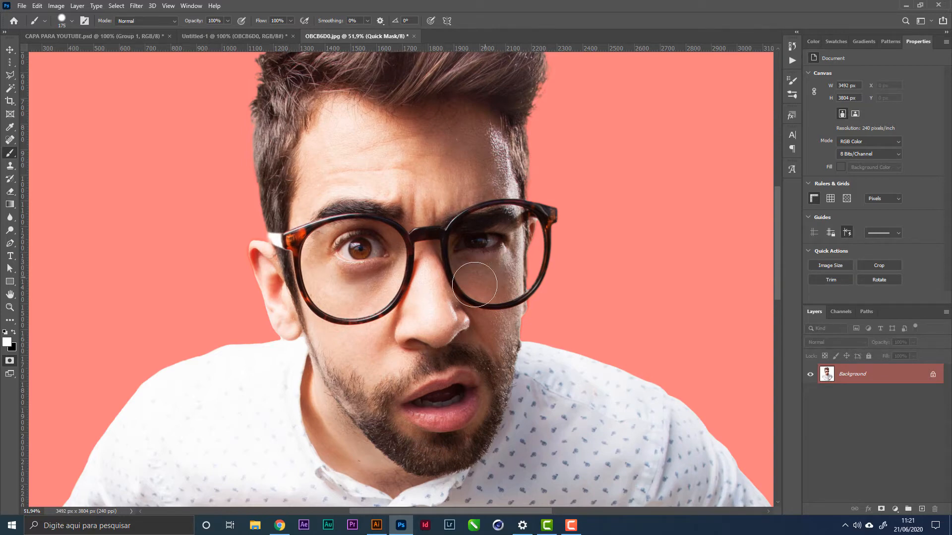
- Convert the Quick Mask back to a selection and use it as a layer mask on the unlocked photo layer
key(z)
drag(471, 284, 425, 283)
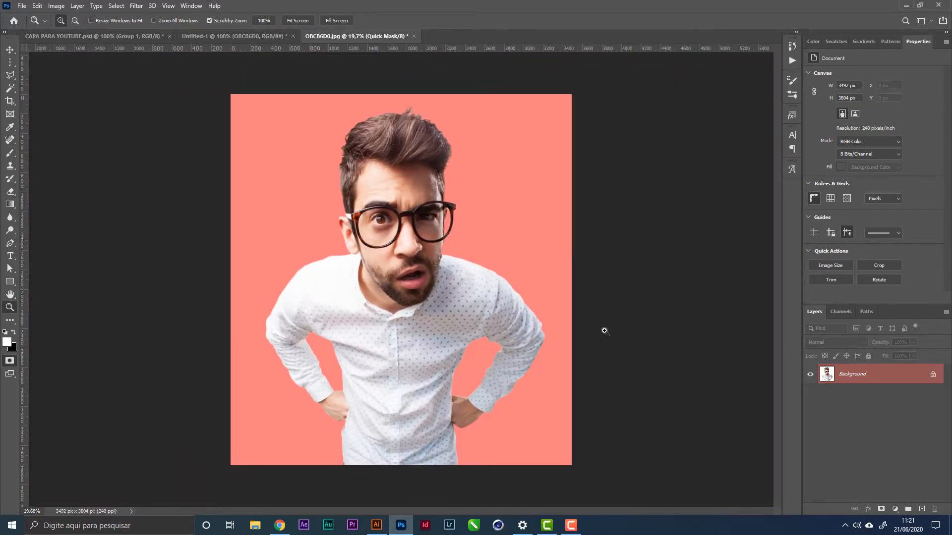
click(9, 361)
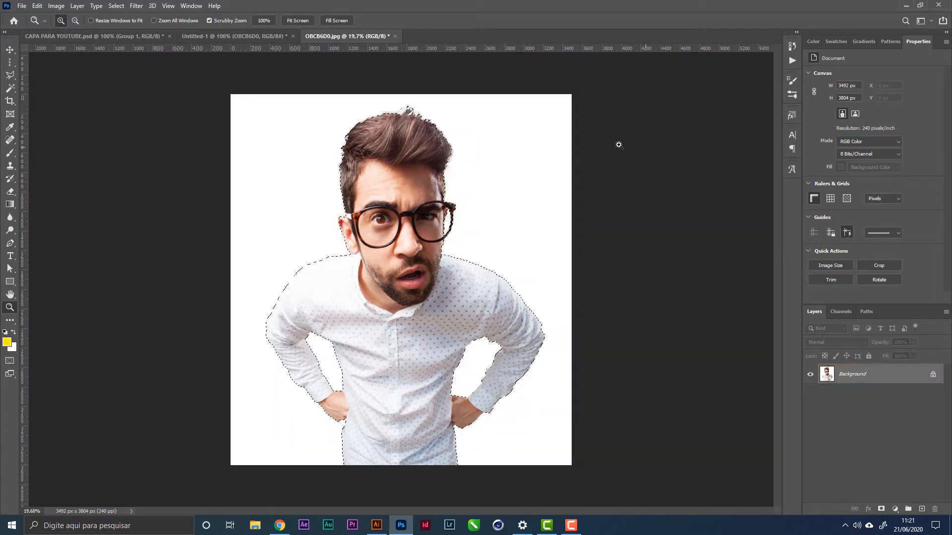
click(933, 374)
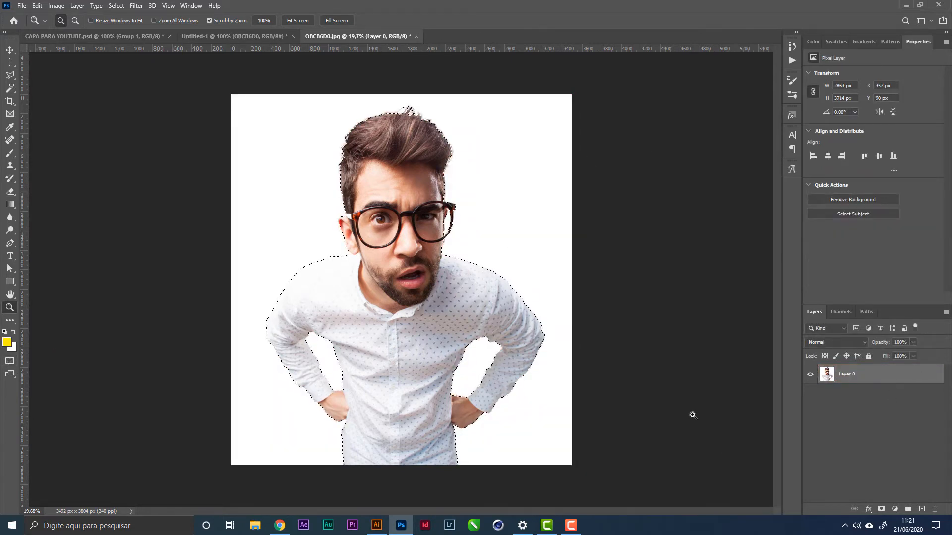
click(881, 508)
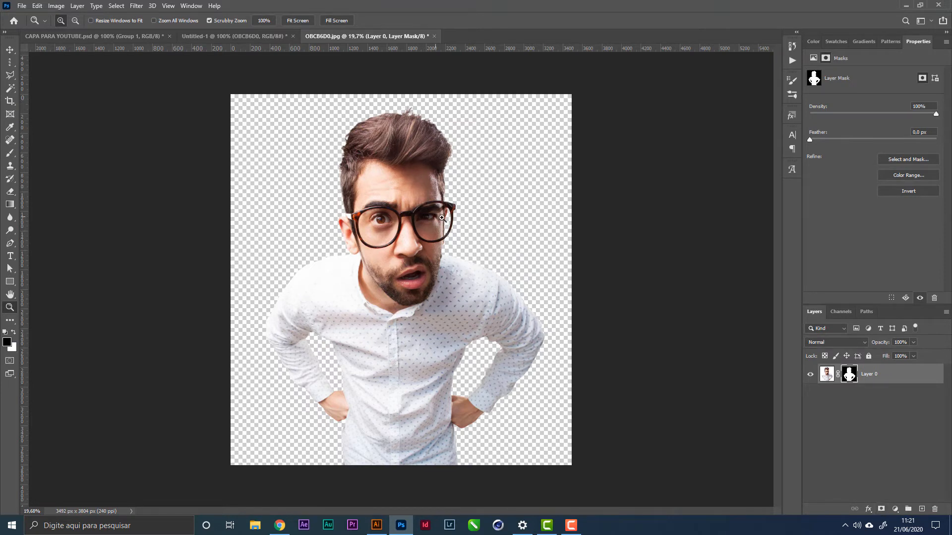
- Move the cut-out man into the Untitled-1 document and delete the original OBCB6D0 layer there
key(v)
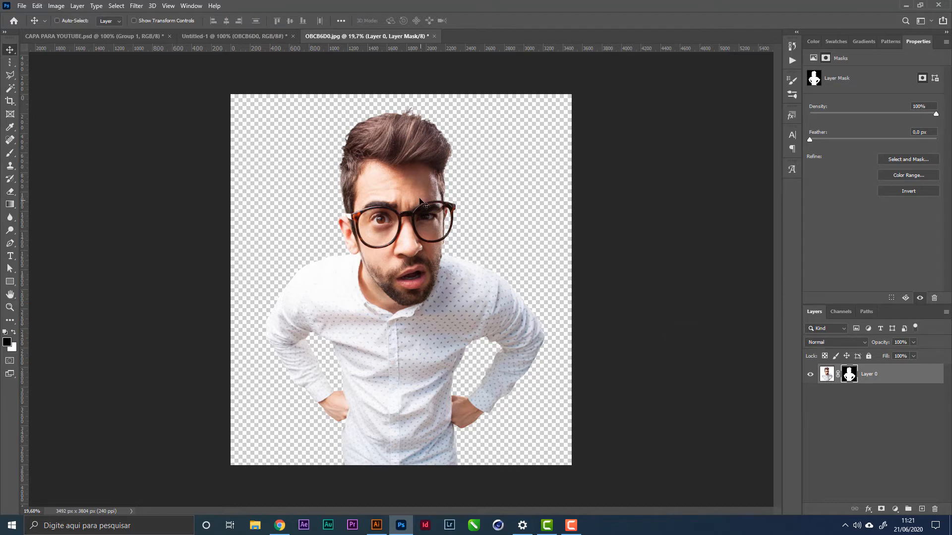
drag(424, 202, 349, 285)
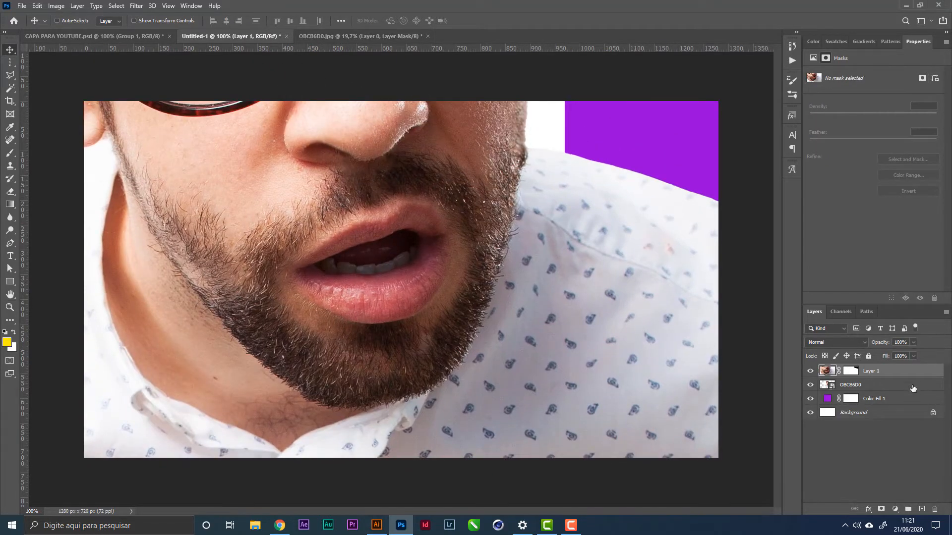
click(911, 386)
key(Delete)
- Convert the man's layer to a smart object and scale it to about 27.56% on the left side of the canvas
right_click(872, 378)
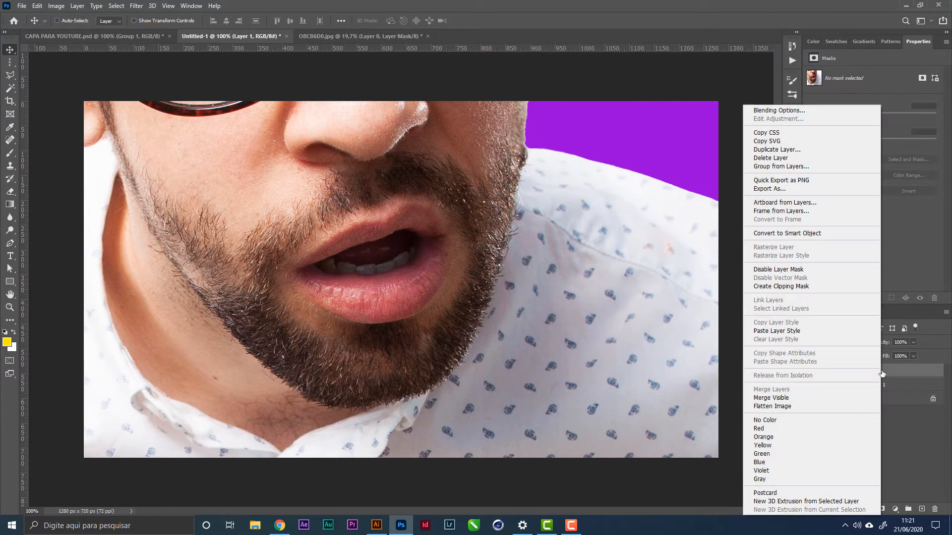
click(771, 233)
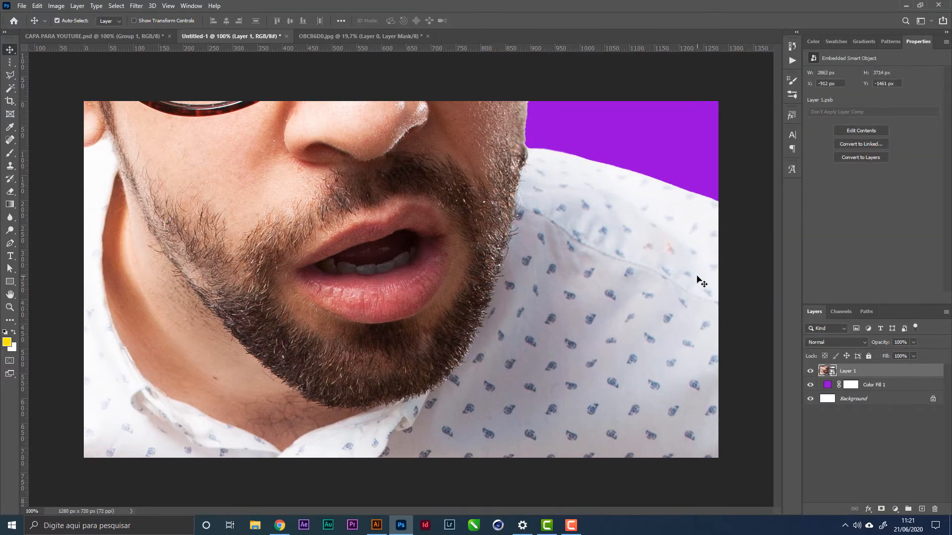
key(ctrl+minus)
key(ctrl+minus)
key(ctrl+t)
drag(725, 288, 409, 351)
key(Return)
key(ctrl+t)
key(Return)
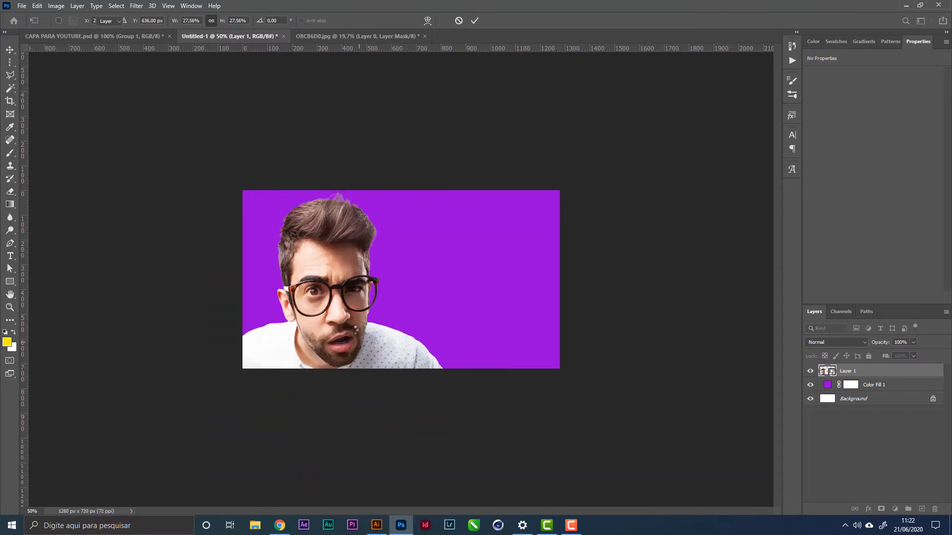
- Confirm the man's scaling and move him on the canvas's left side to about X -79 px, Y 32 px
drag(352, 335, 436, 282)
key(z)
click(9, 50)
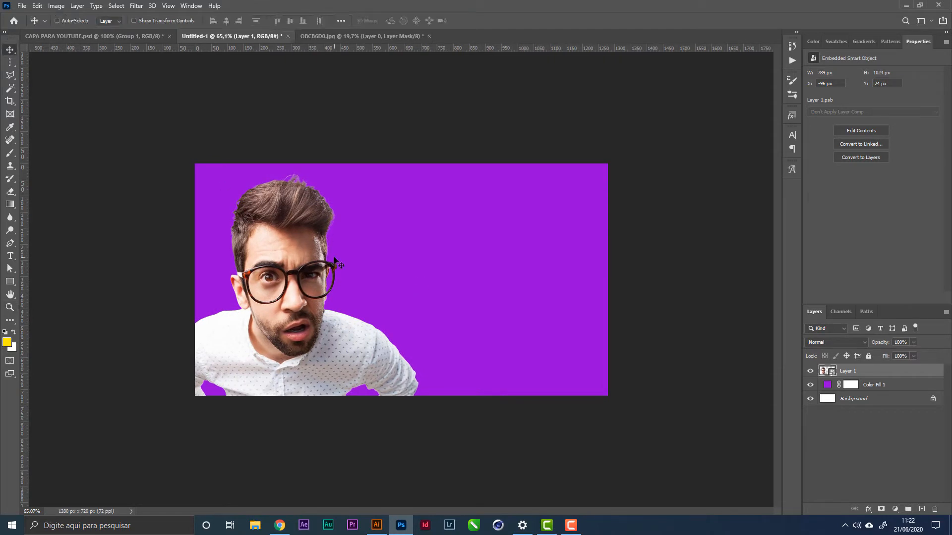
drag(335, 259, 340, 261)
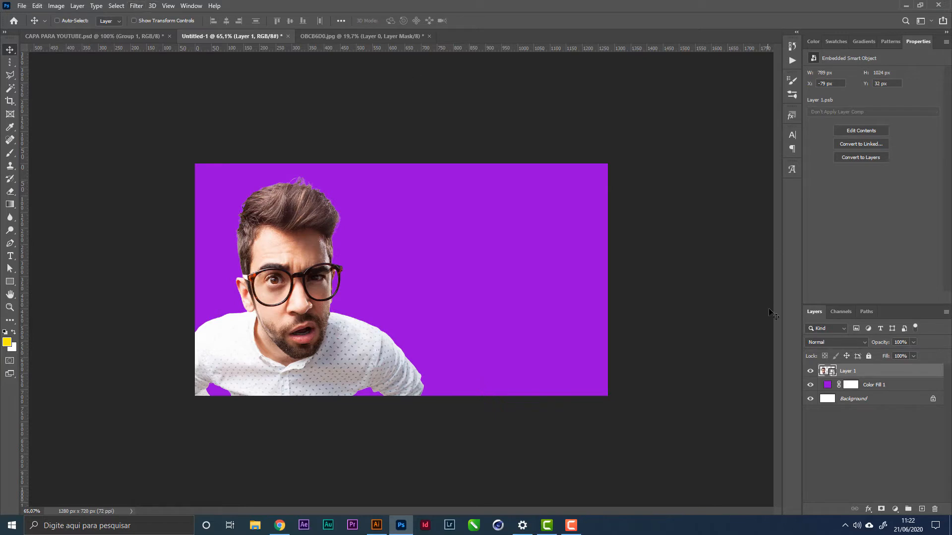
- Rename the man's smart object layer as MODELO
double_click(856, 371)
text(MODELO)
key(Return)
- Open the Liquify filter on the MODELO layer and enlarge the wide-open eye with the Bloat tool at brush size 175
click(137, 5)
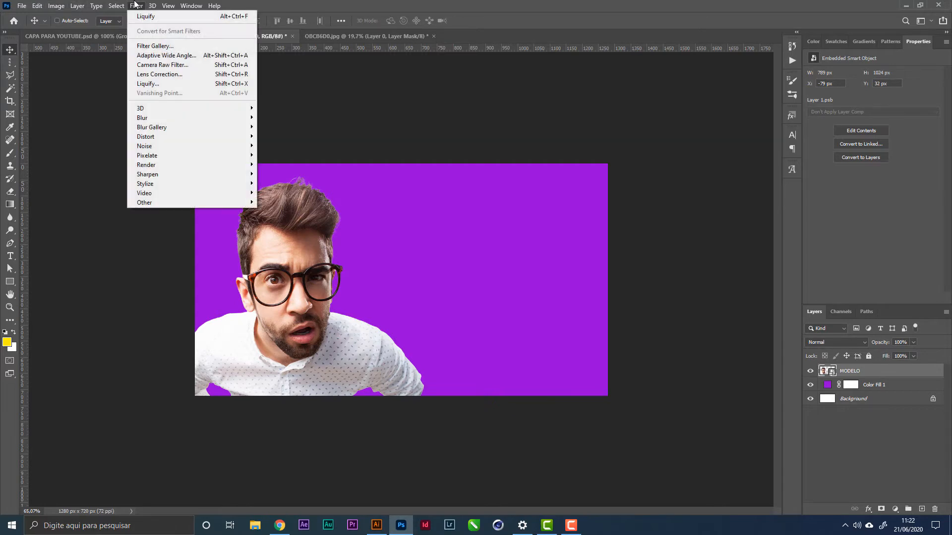
click(173, 85)
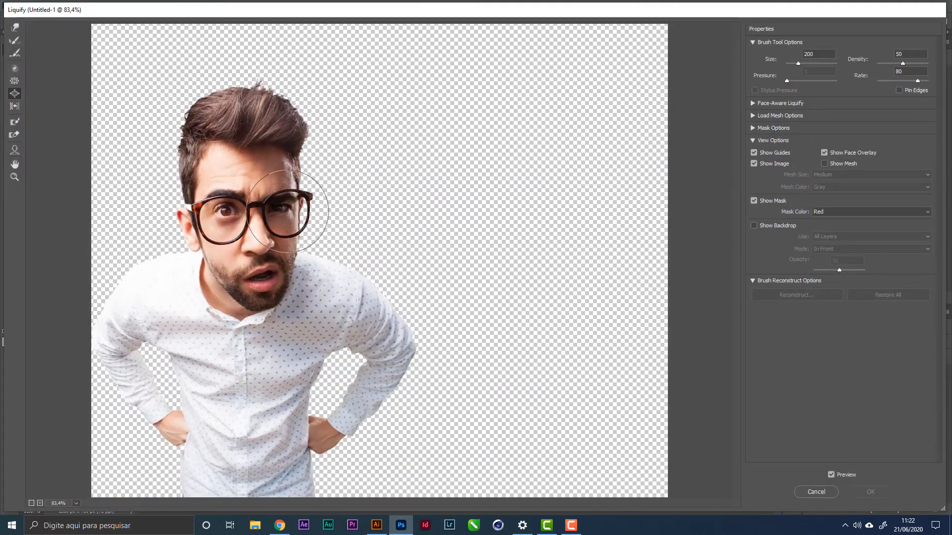
key(bracketleft)
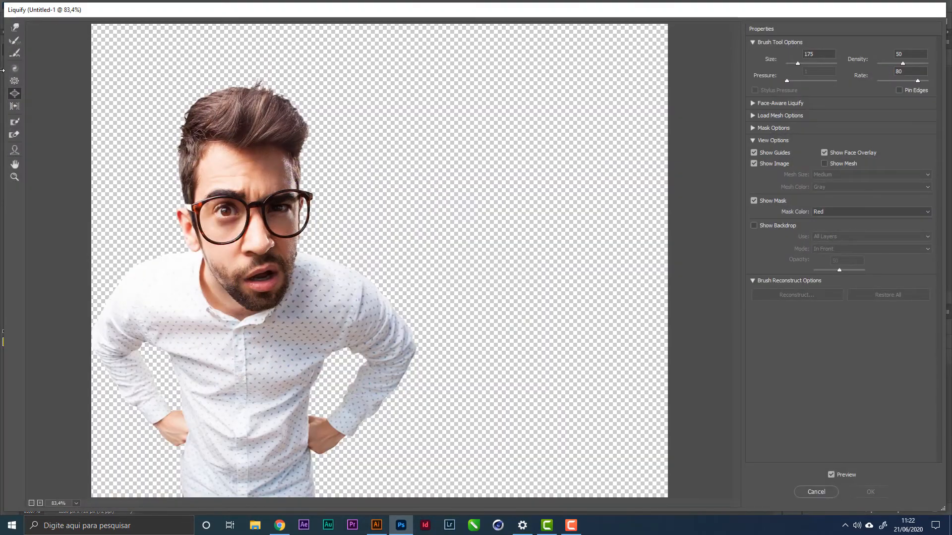
click(15, 94)
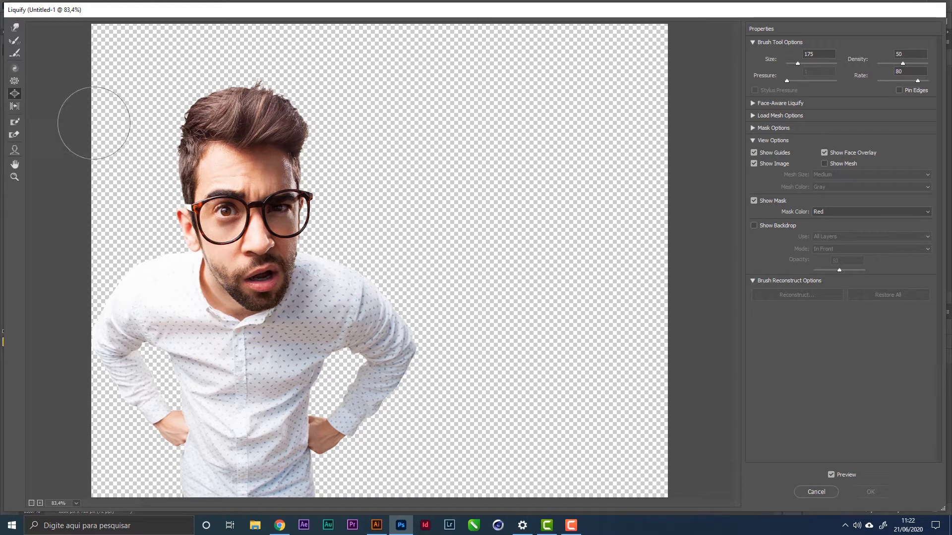
key(bracketleft)
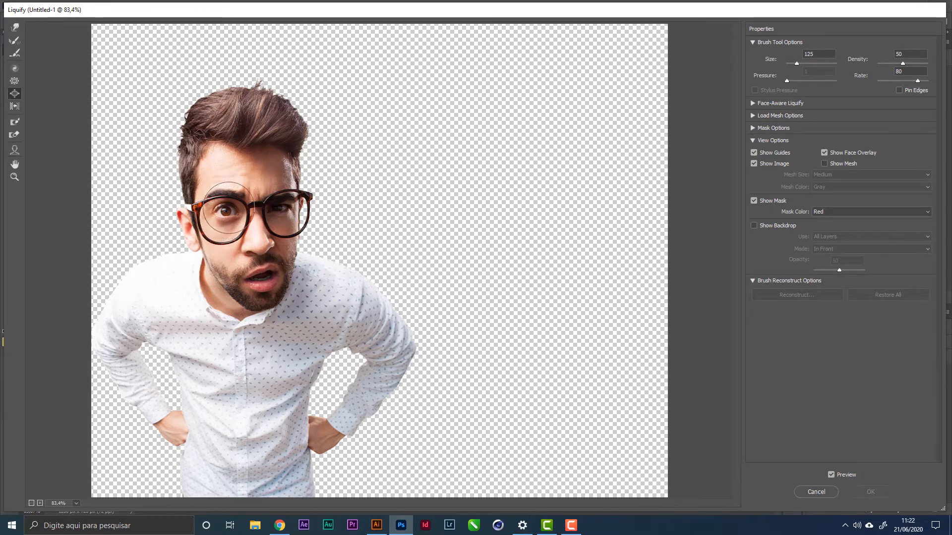
key(bracketright)
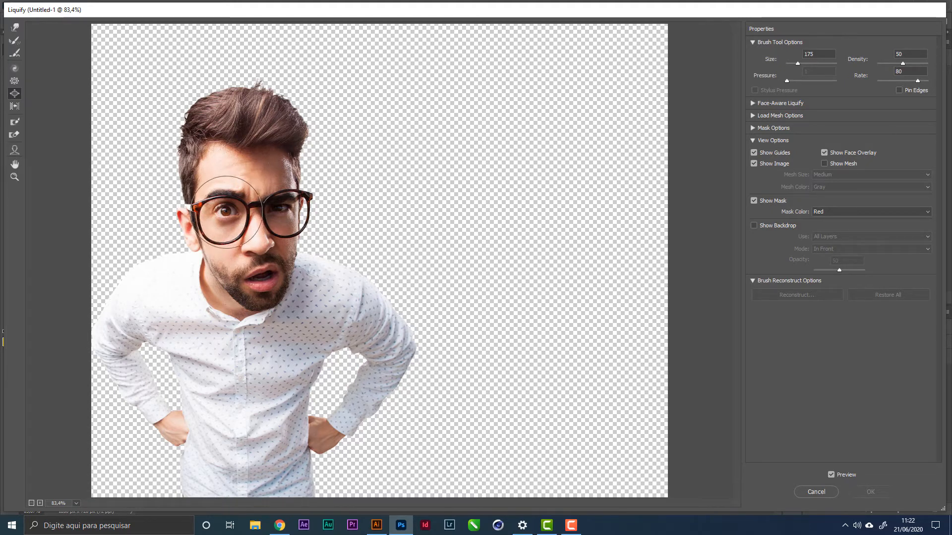
drag(226, 209, 234, 212)
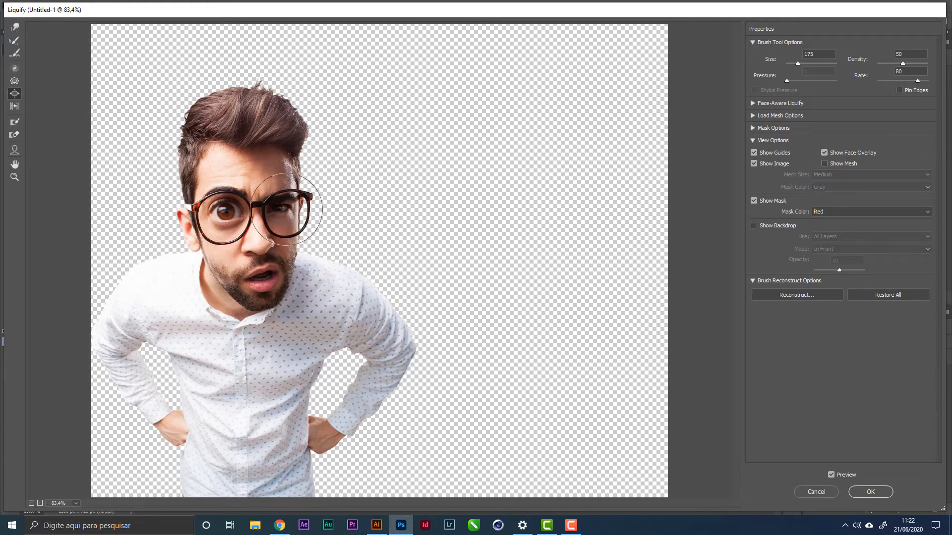
- Enlarge the squinting eye with the Bloat tool, undoing the size 175 attempt and using brush size 150 instead
drag(286, 210, 287, 209)
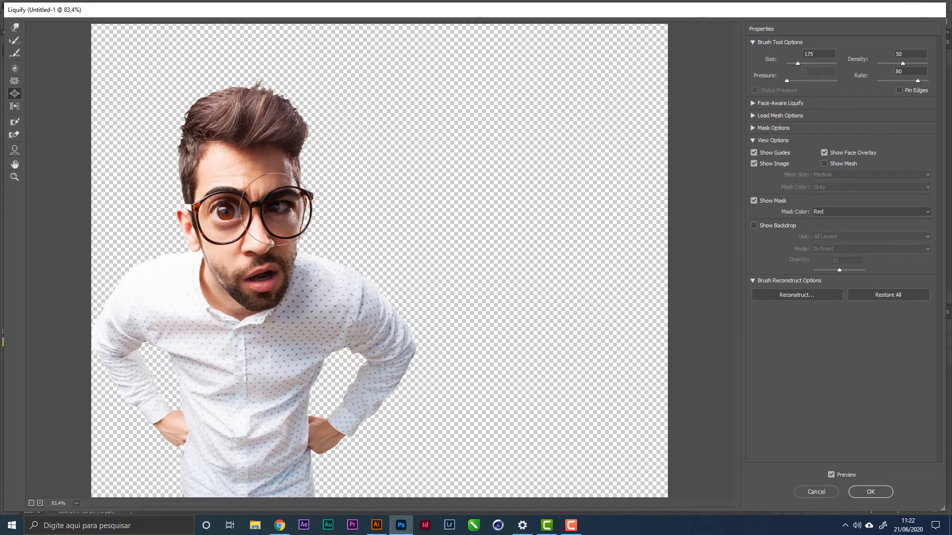
key(ctrl+alt+z)
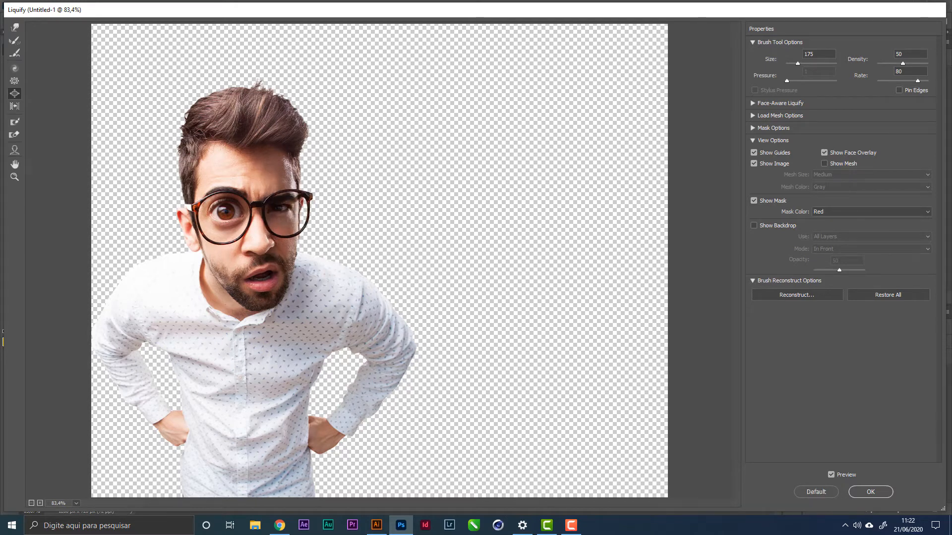
key(bracketleft)
key(bracketleft)
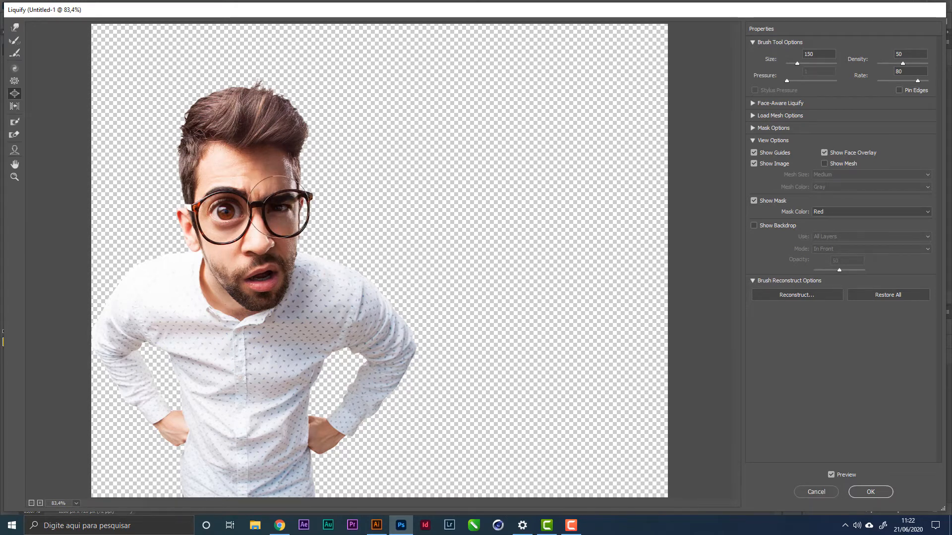
drag(276, 206, 276, 206)
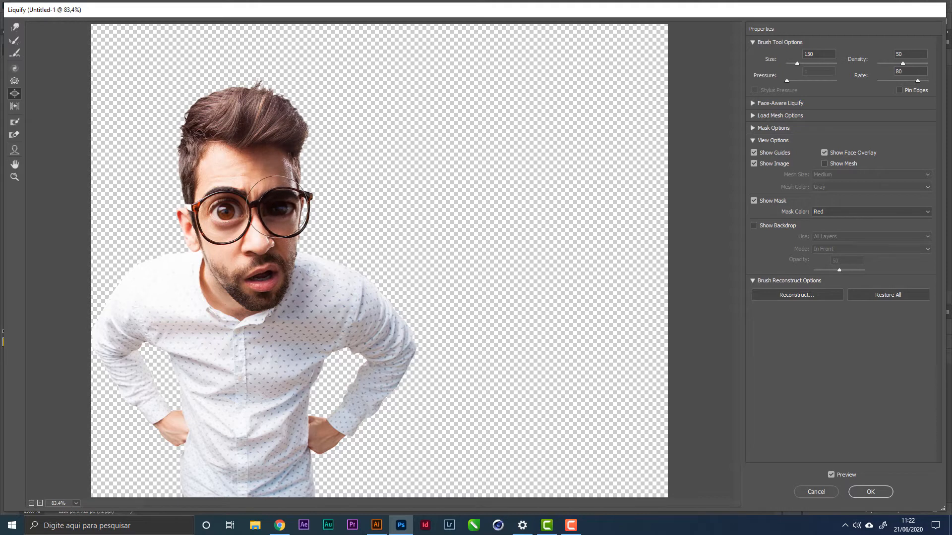
- Enlarge the man's mouth with the Bloat tool at brush size 300 and apply the Liquify filter
key(bracketright)
key(bracketright)
key(bracketright)
key(bracketright)
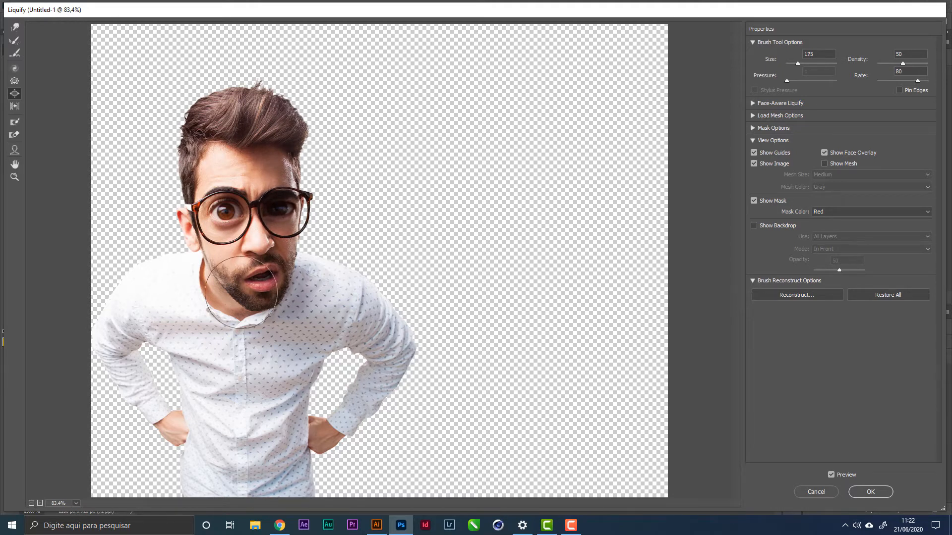
drag(256, 281, 256, 280)
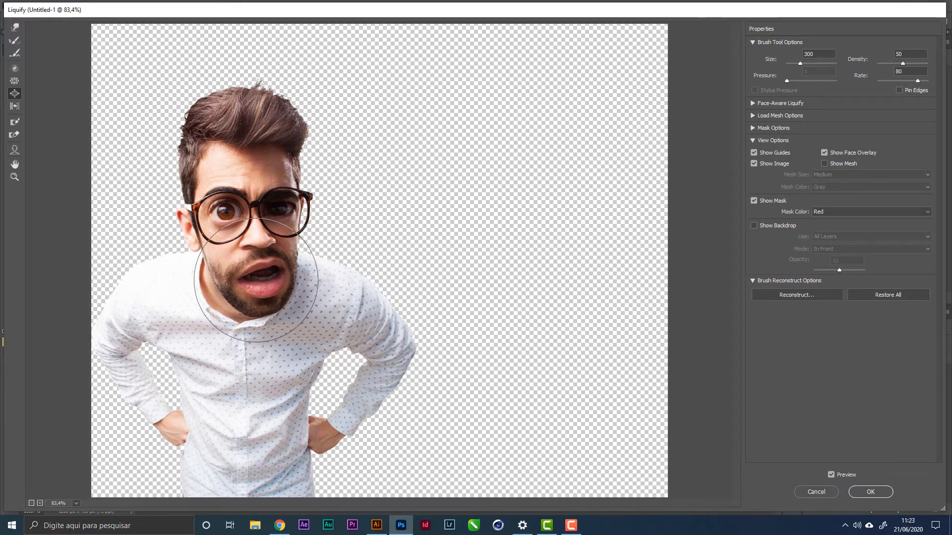
click(871, 493)
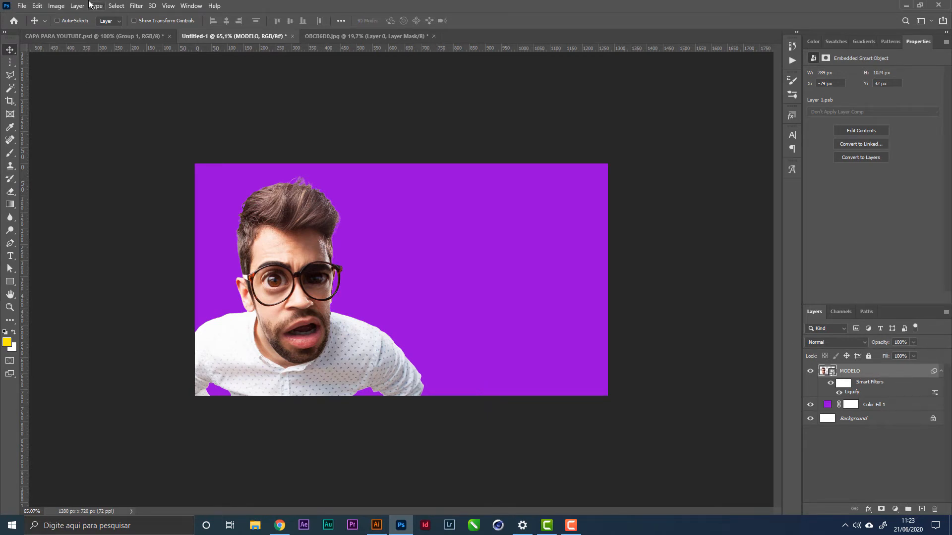
- Apply a Brightness/Contrast adjustment to the MODELO layer with brightness 20 and slightly increased contrast
click(56, 6)
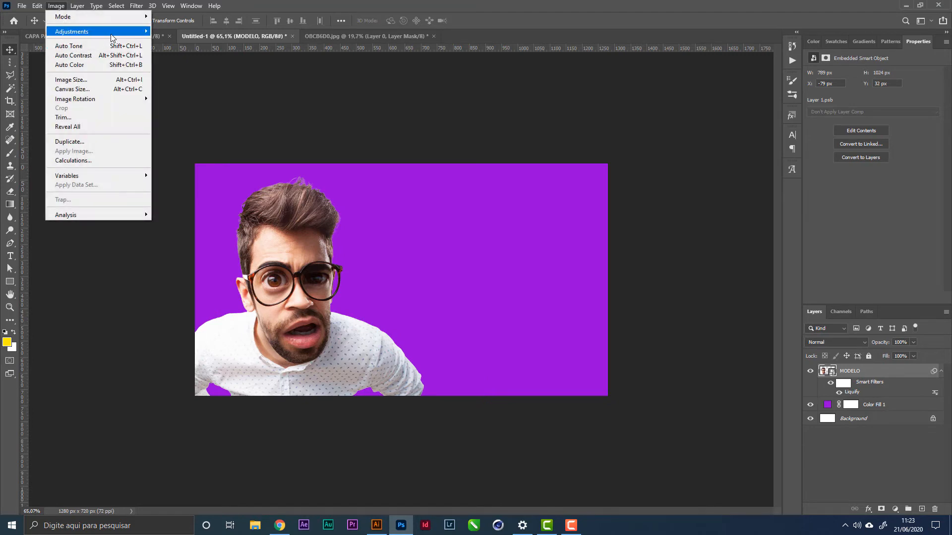
mouse_move(111, 32)
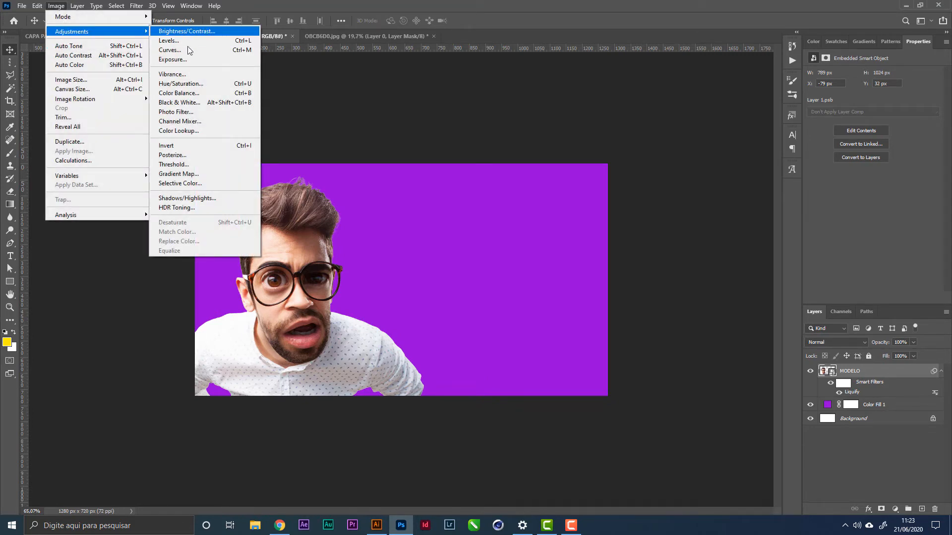
click(203, 32)
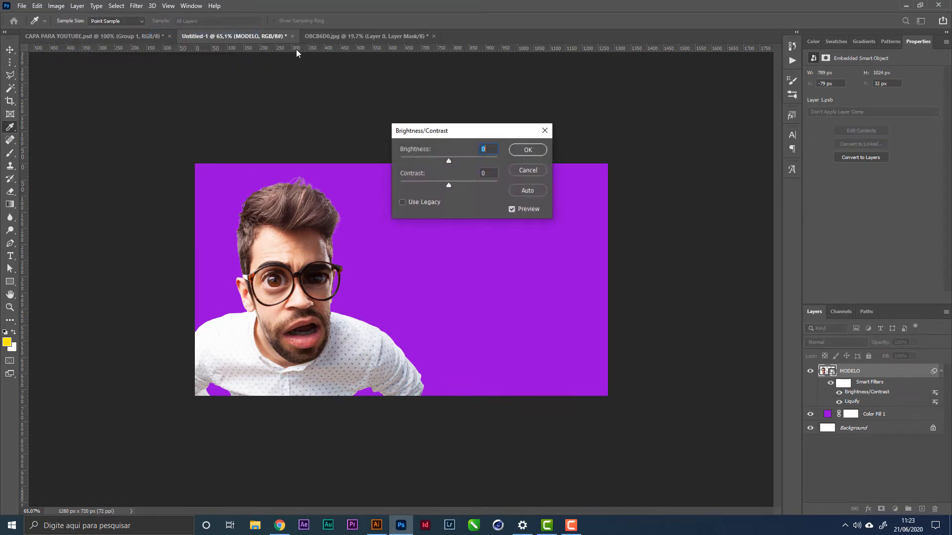
drag(452, 131, 521, 115)
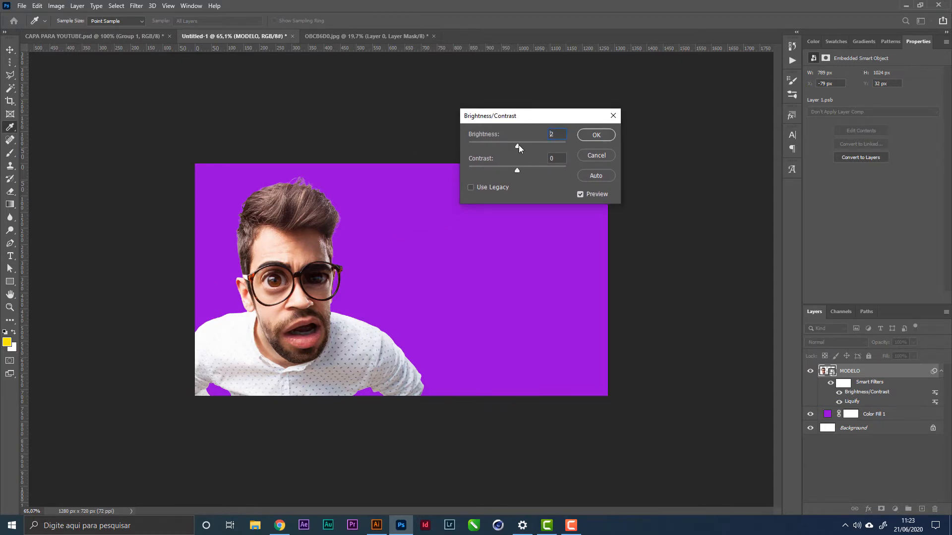
drag(519, 145, 524, 144)
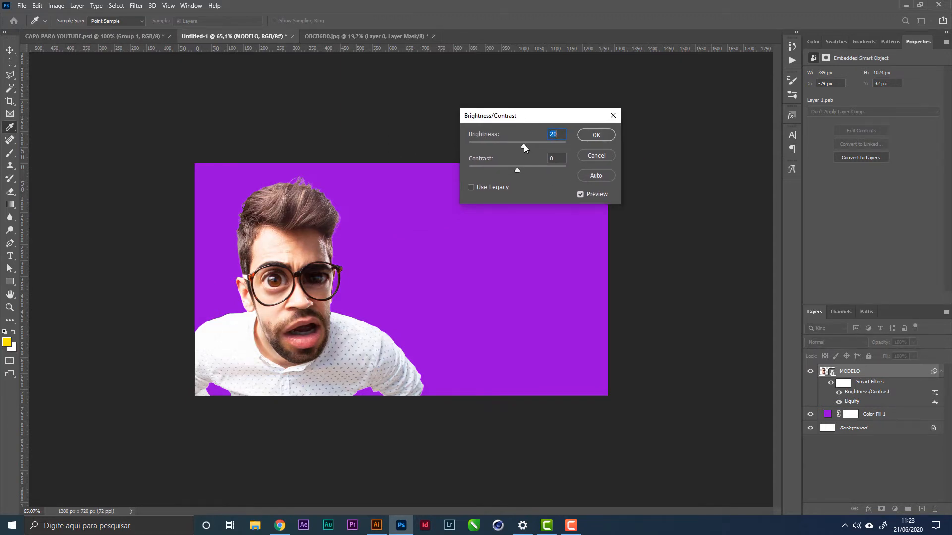
click(526, 170)
click(592, 135)
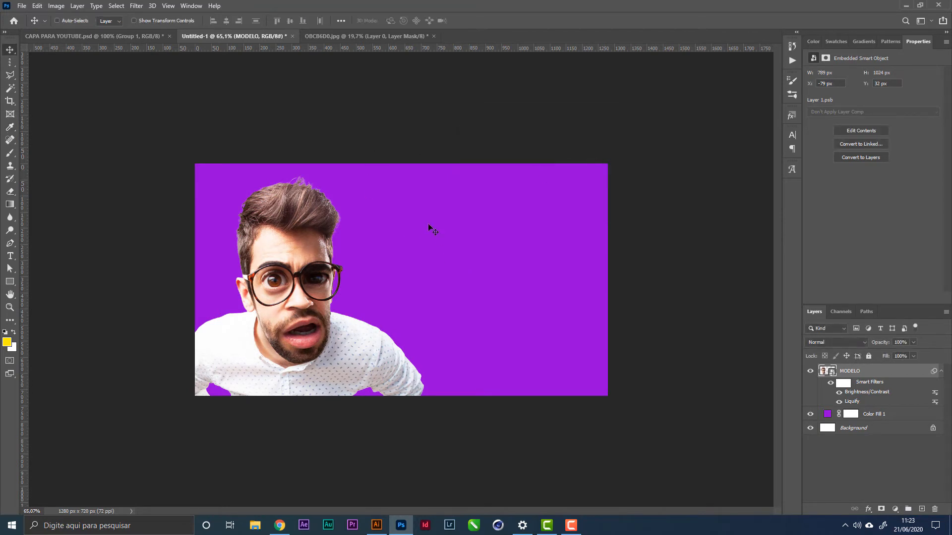
- Add a new layer above Color Fill 1 and set the Pen tool to Shape mode with a white fill
click(878, 419)
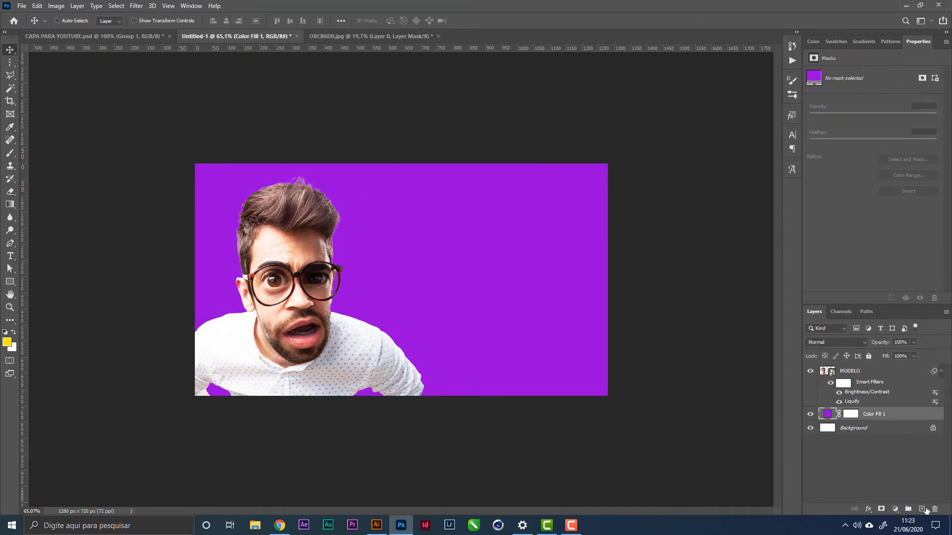
click(922, 509)
key(p)
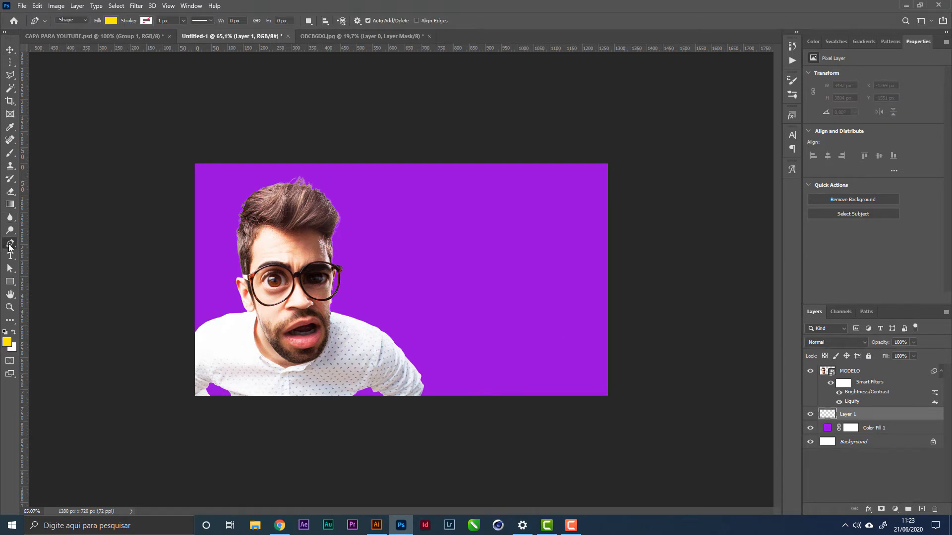
click(62, 20)
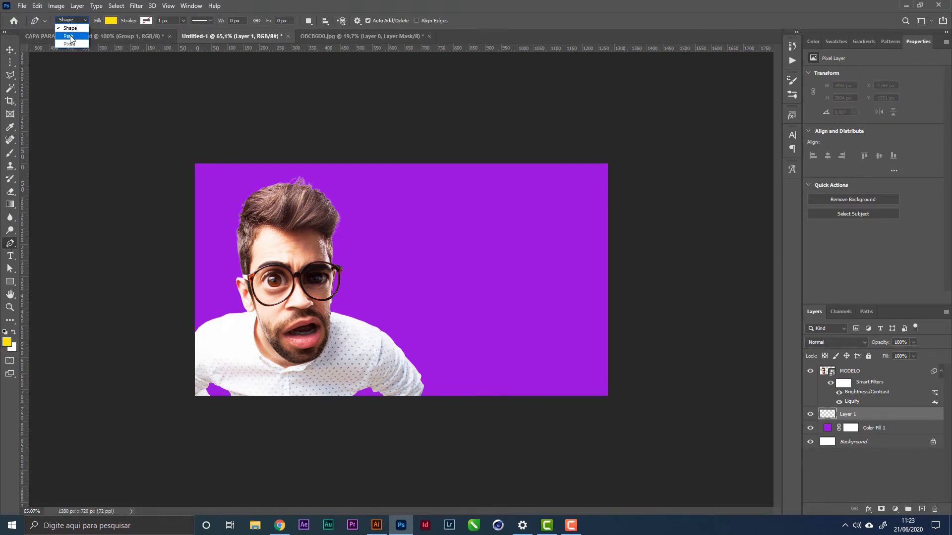
click(110, 20)
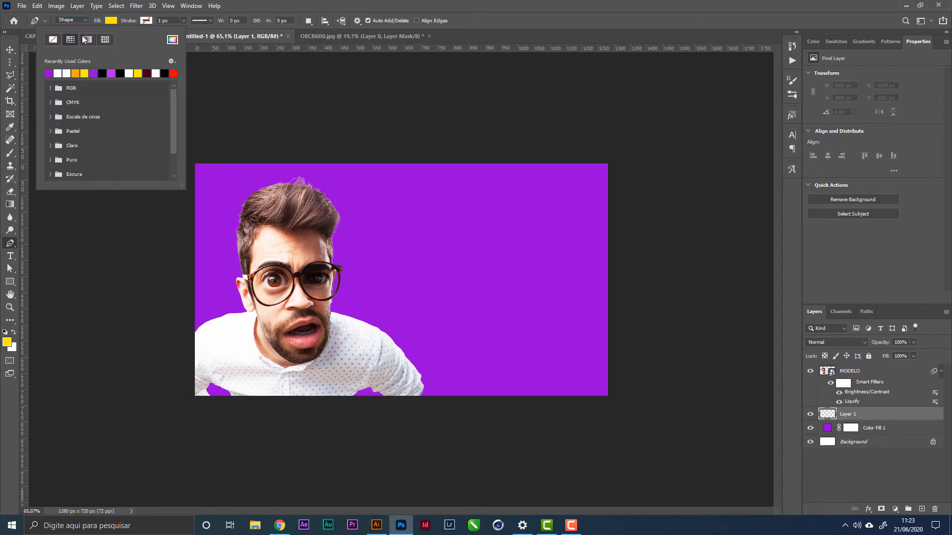
click(66, 73)
key(Return)
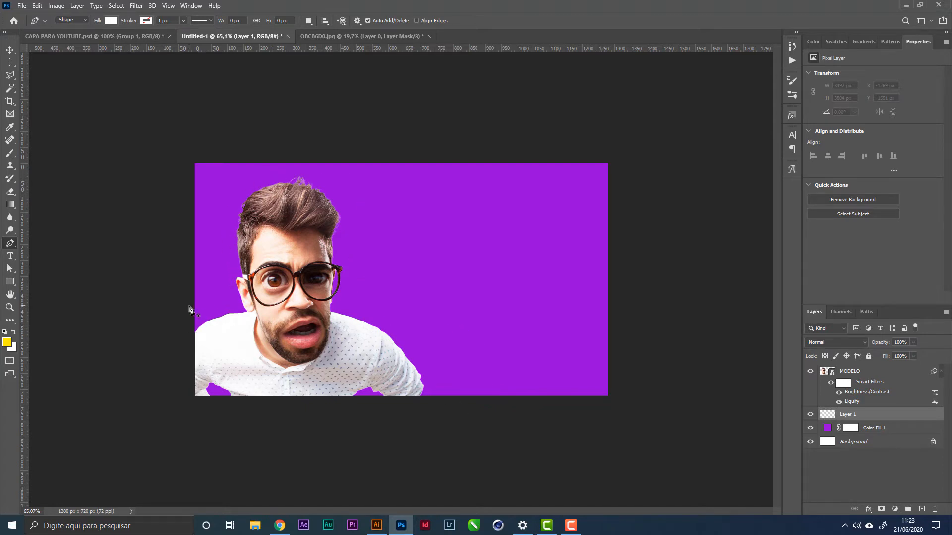
- Draw a closed, angular white Pen shape around the man's shoulders and head, extending past the canvas's left and bottom edges
click(183, 324)
click(212, 307)
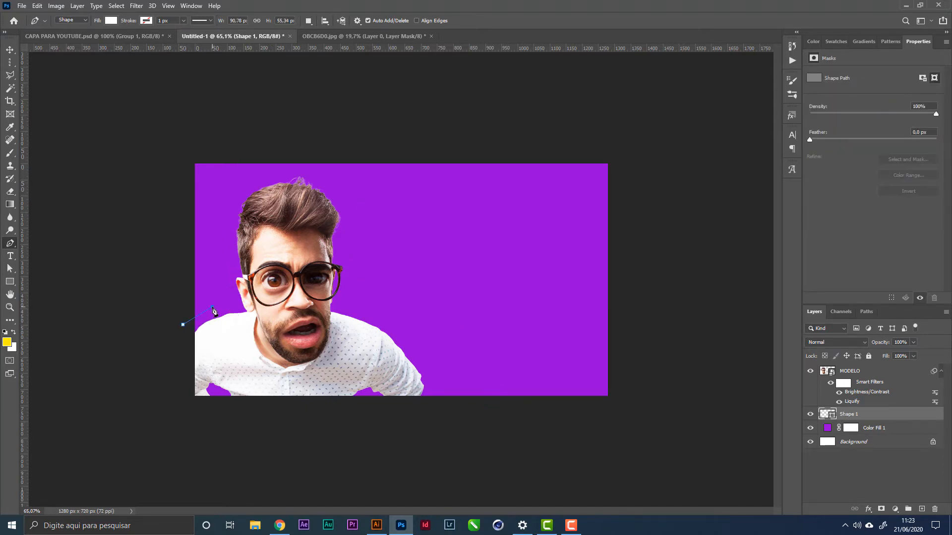
click(230, 304)
click(226, 281)
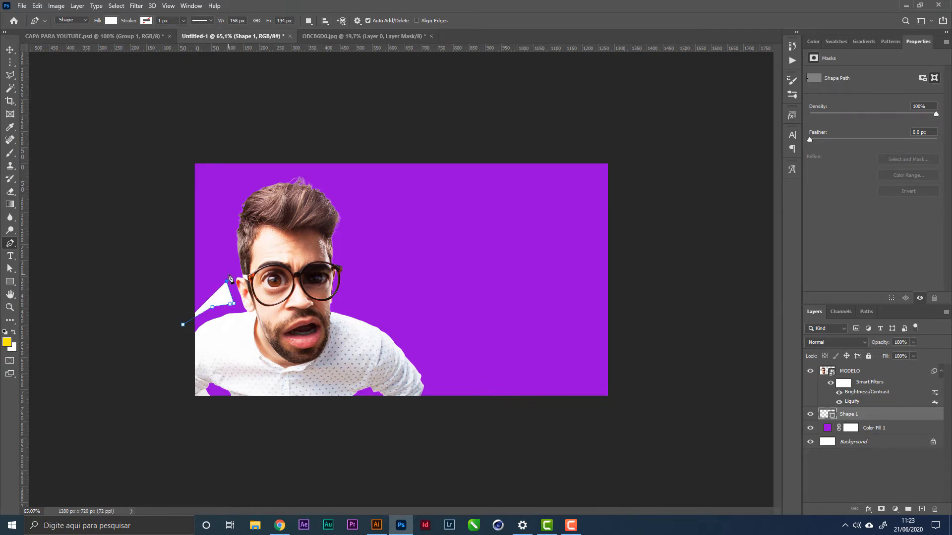
click(233, 269)
click(227, 229)
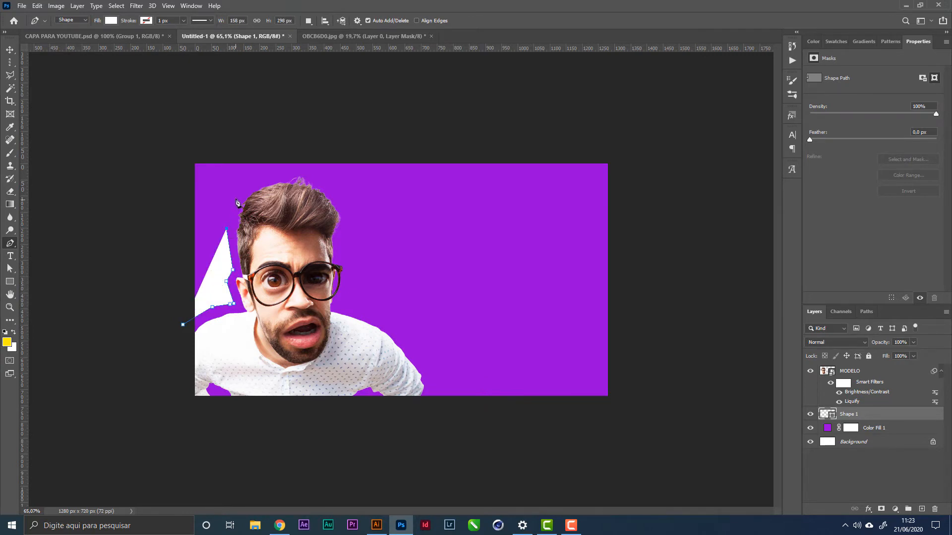
click(237, 191)
click(253, 175)
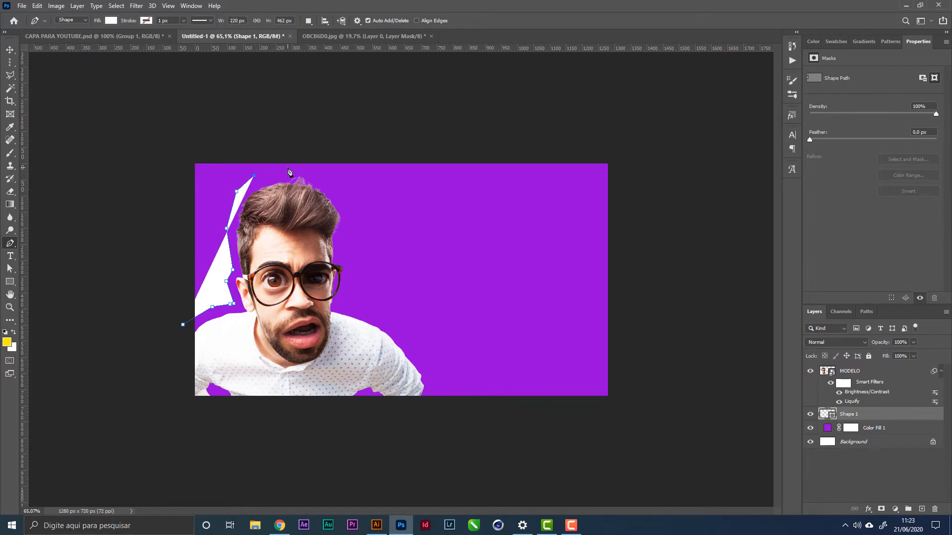
click(287, 168)
click(323, 178)
click(345, 200)
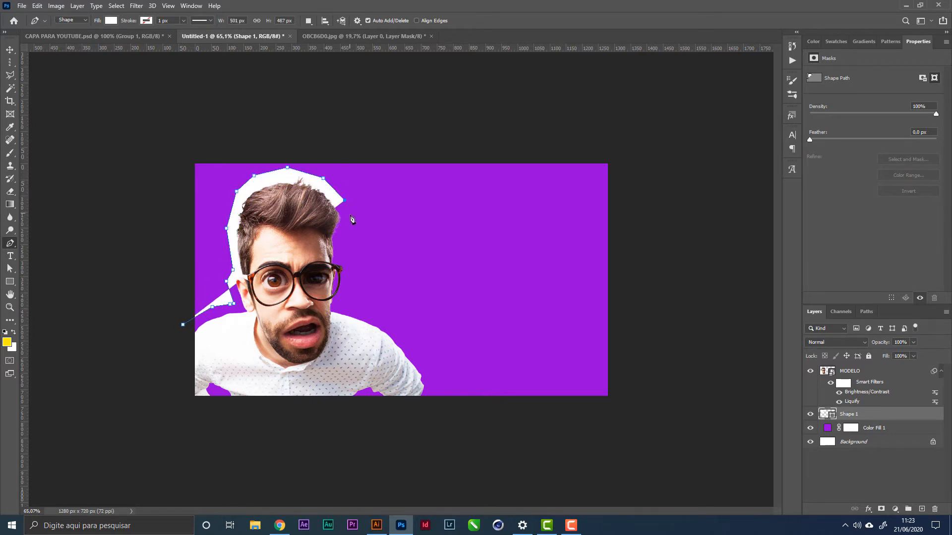
click(351, 228)
click(343, 245)
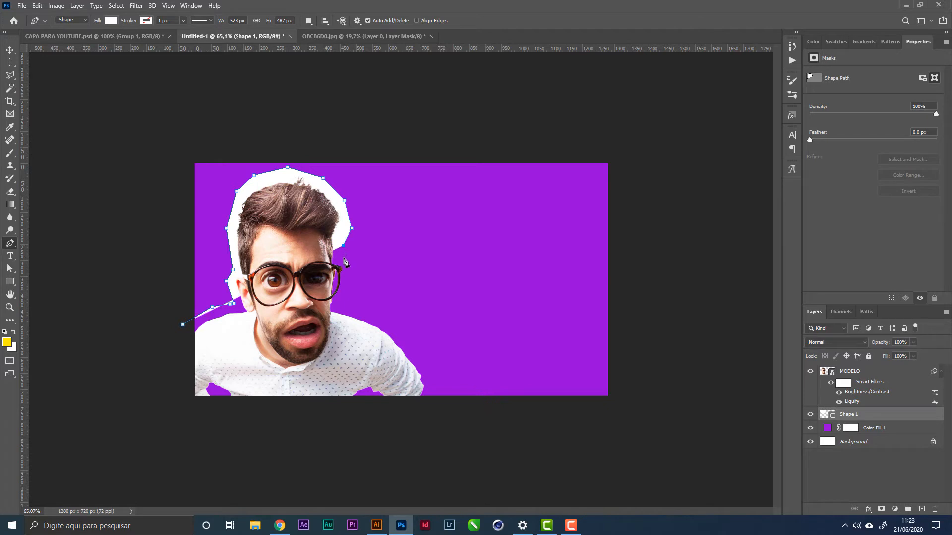
click(344, 257)
click(353, 268)
click(349, 290)
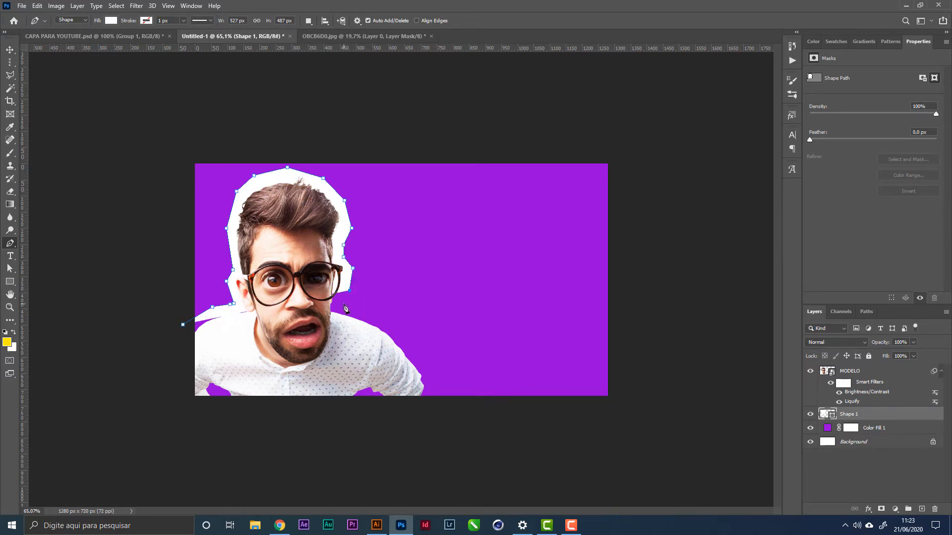
click(344, 303)
click(379, 320)
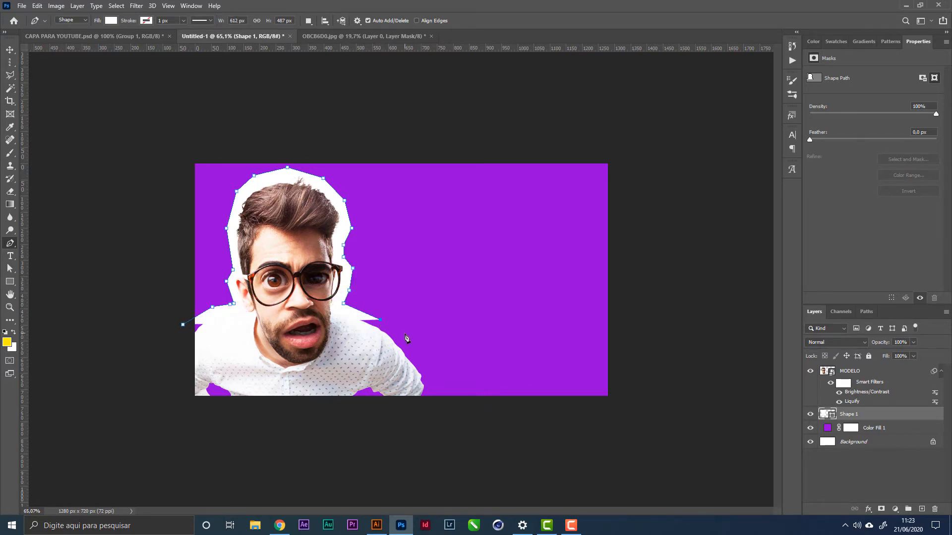
click(404, 336)
click(422, 362)
drag(436, 392, 435, 406)
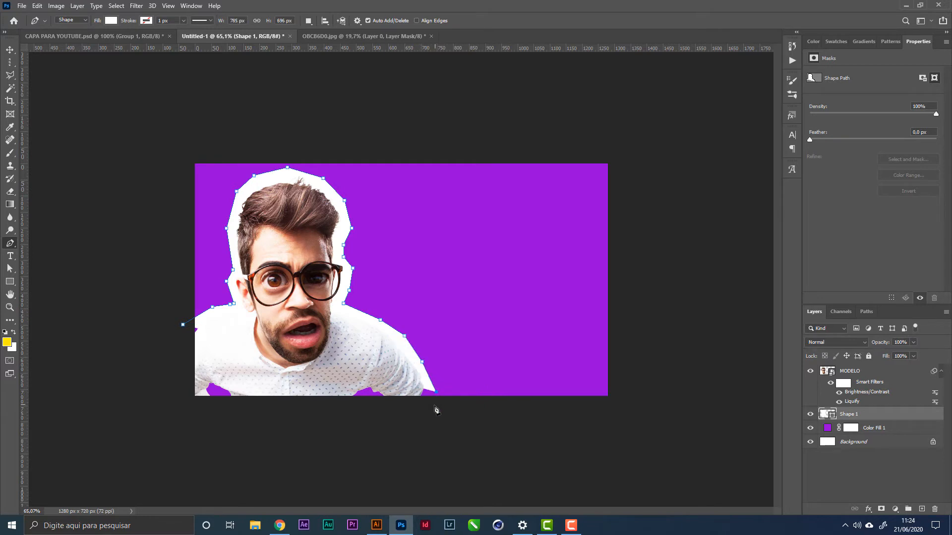
click(173, 419)
click(183, 325)
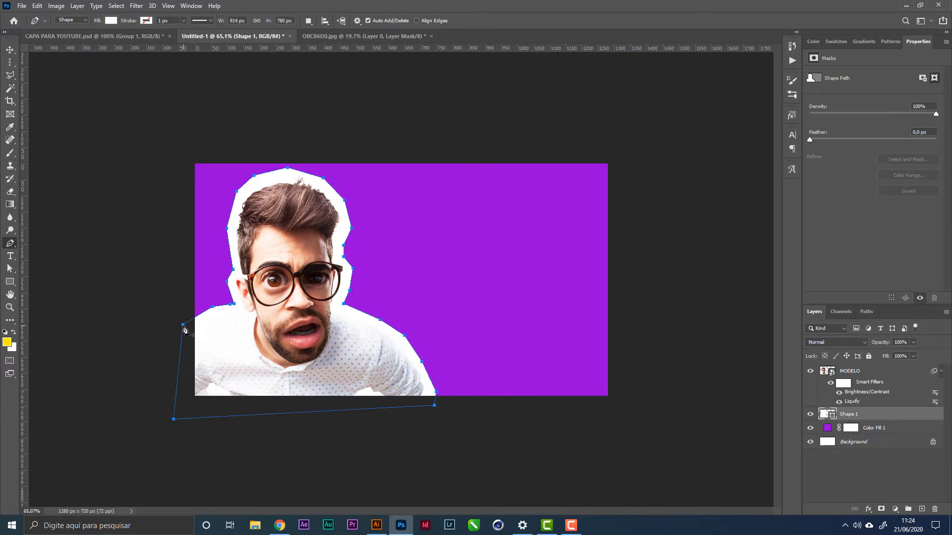
key(Return)
- Rename the white outline's shape layer to CONTORNO
click(11, 48)
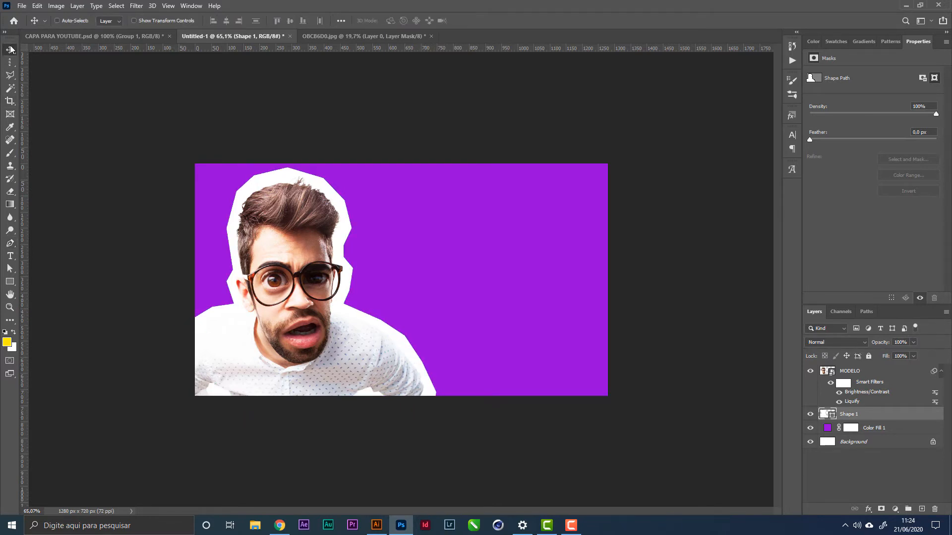
double_click(853, 415)
text(CONTORNO)
key(Return)
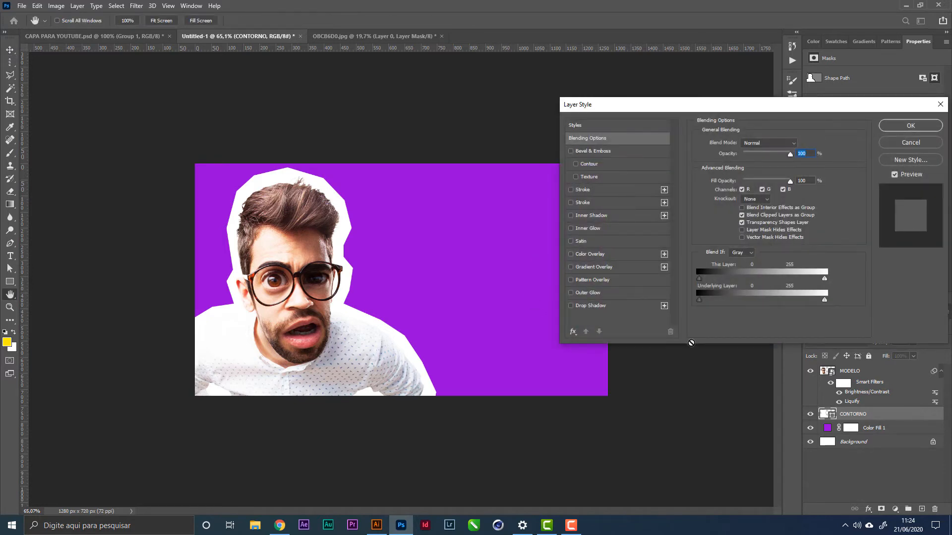
- Add a Drop Shadow to the CONTORNO layer, colored with a dark shade of the sampled background purple
click(619, 308)
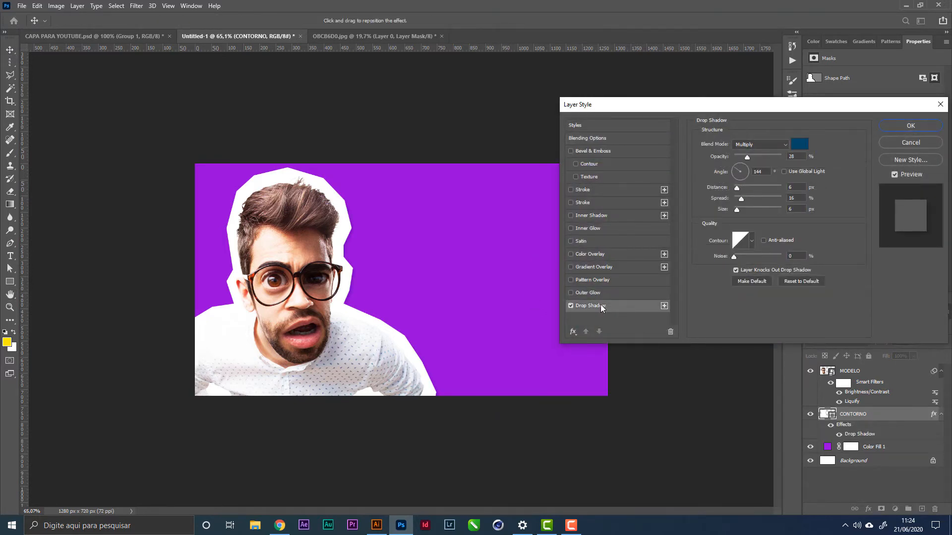
click(805, 150)
click(486, 282)
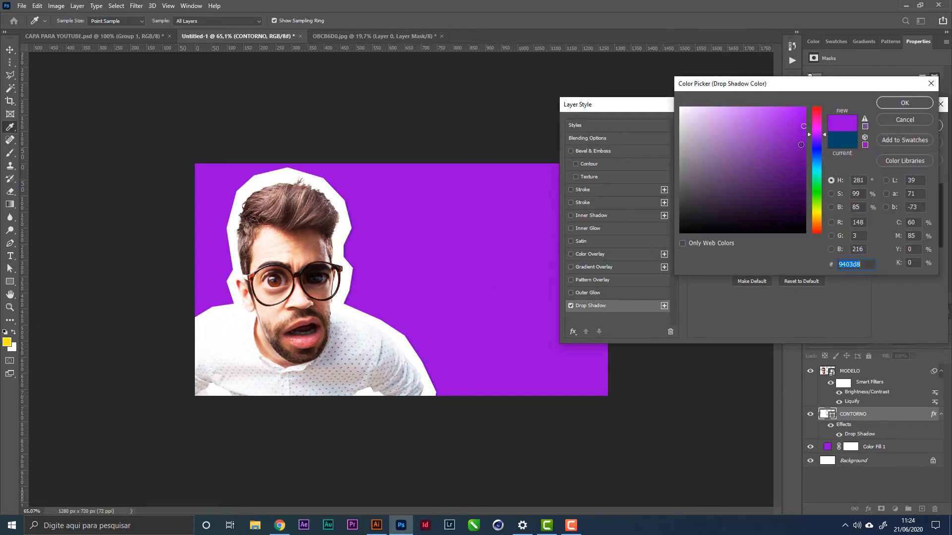
click(805, 190)
click(901, 103)
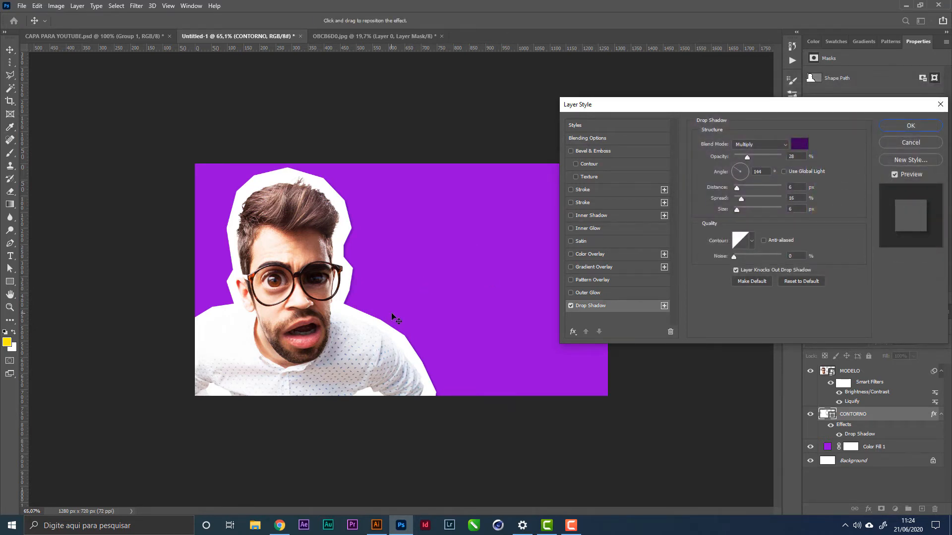
- Offset the drop shadow toward the outline's right side, raise its spread to about 36%, and apply the layer style
drag(391, 313, 394, 311)
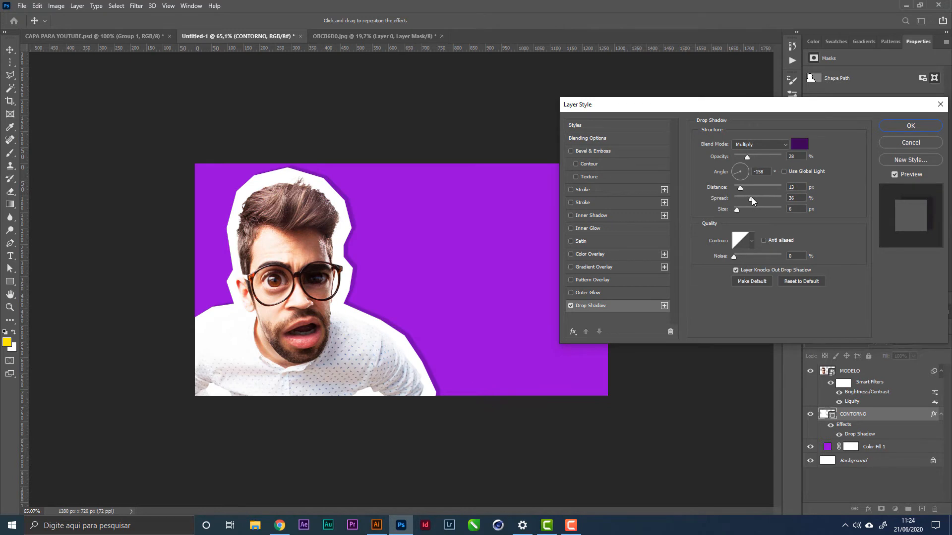
drag(432, 272, 430, 274)
click(913, 127)
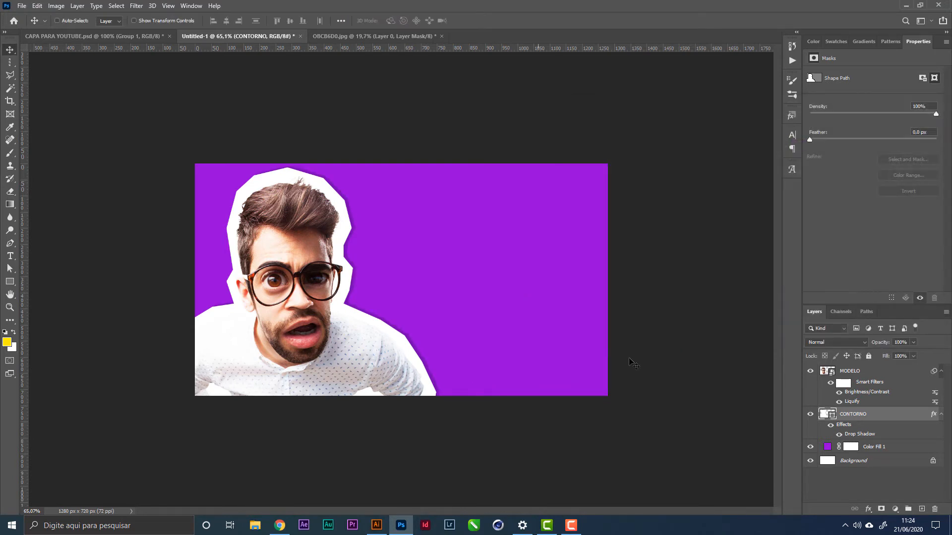
- Group the MODELO and CONTORNO layers and name the group MODELO
click(887, 374)
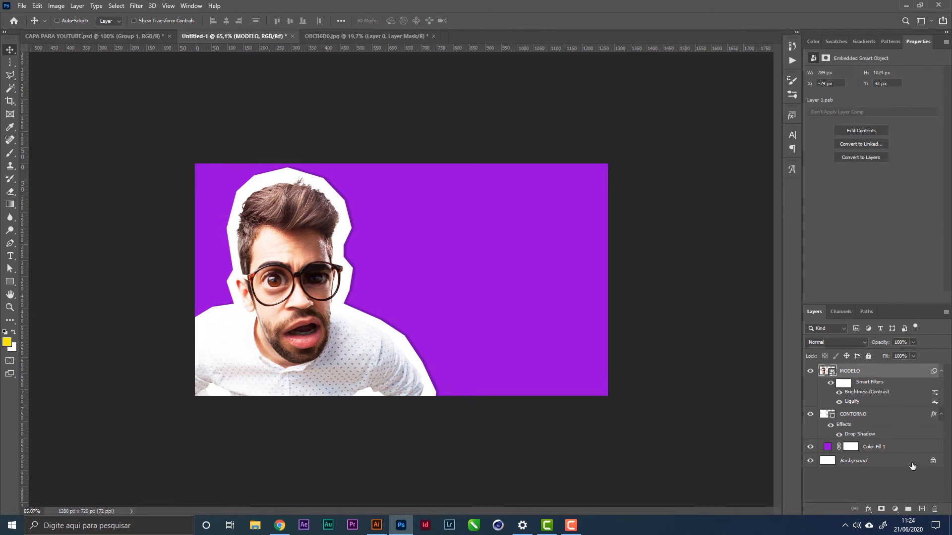
click(883, 413)
shift+click(886, 375)
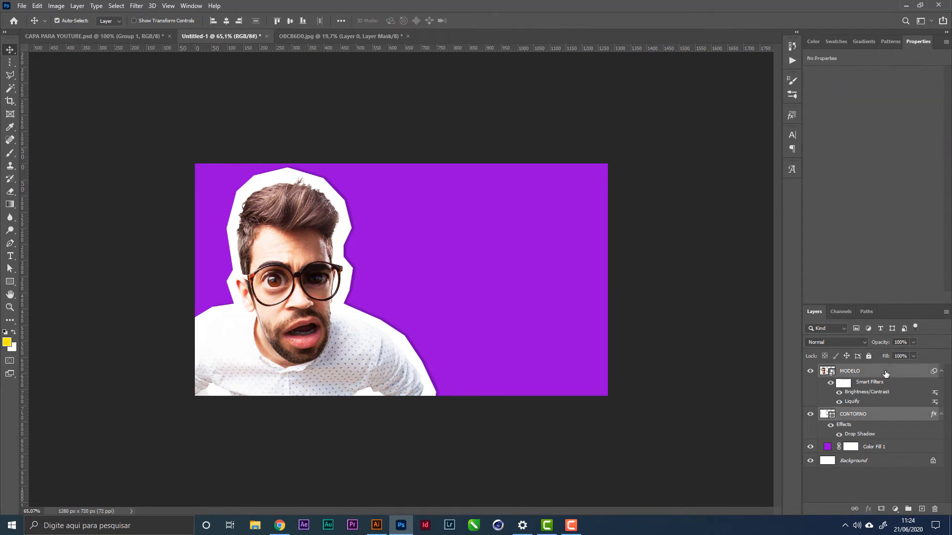
key(ctrl+g)
double_click(850, 372)
text(MODELO)
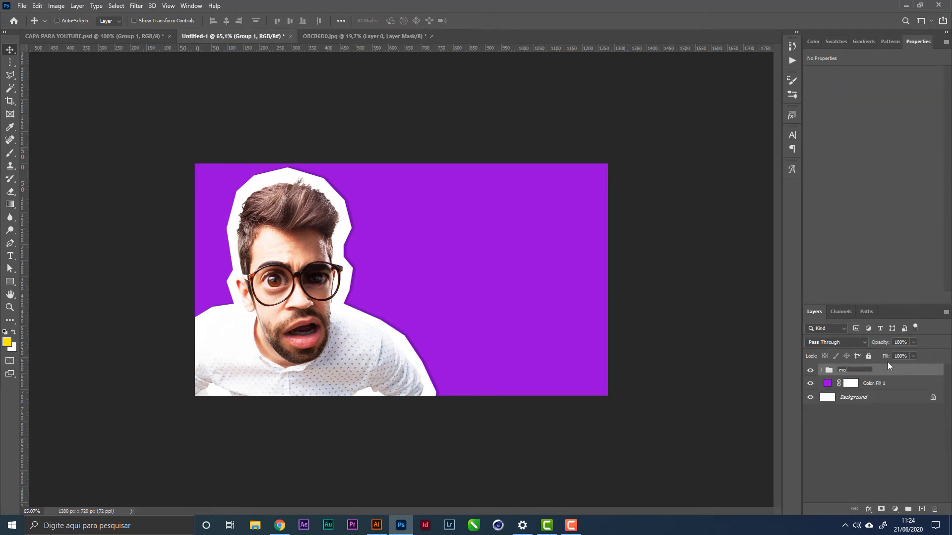
key(Return)
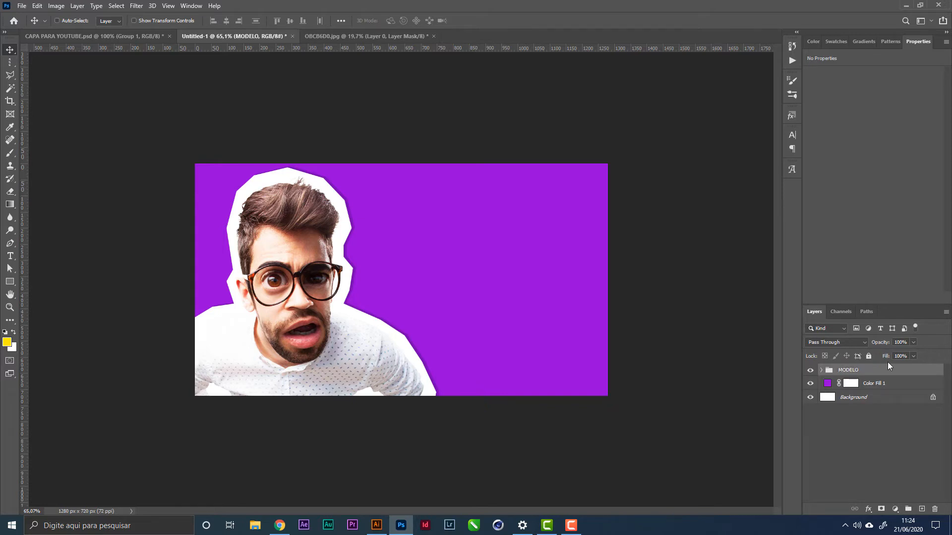
- Delete the Background layer and put Color Fill 1 in a group named BACKGROUND
click(873, 400)
key(Delete)
key(ctrl+g)
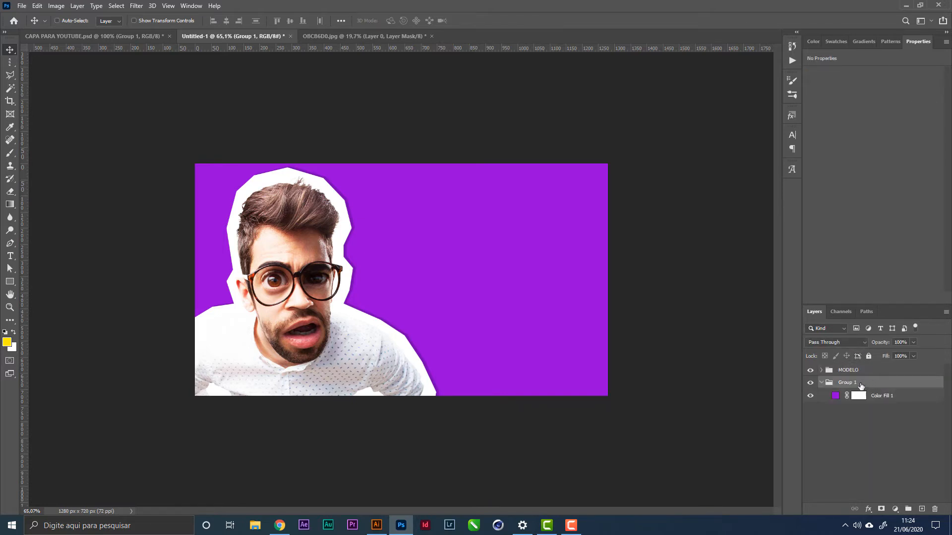
double_click(848, 382)
text(backgr)
key(ctrl+a)
text(BACKGROUND)
key(Return)
- Save the document on the computer as a Photoshop file named capa in the desktop folder (Área de Trabalho)
key(ctrl+s)
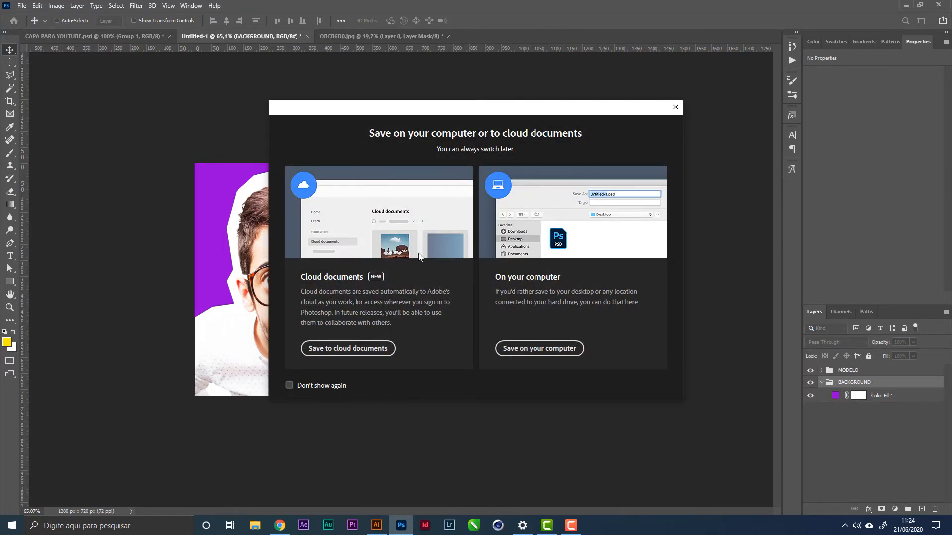
click(539, 348)
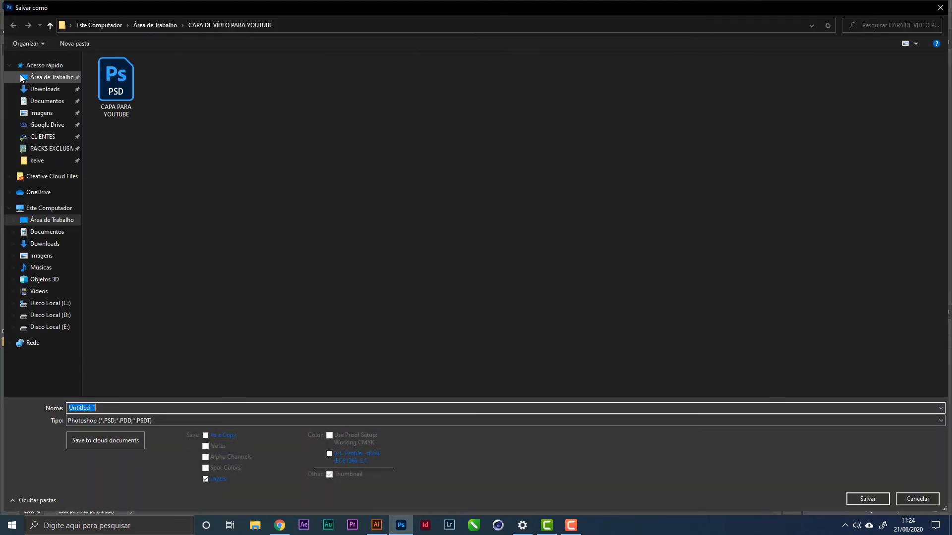
click(22, 79)
click(266, 407)
text(capa)
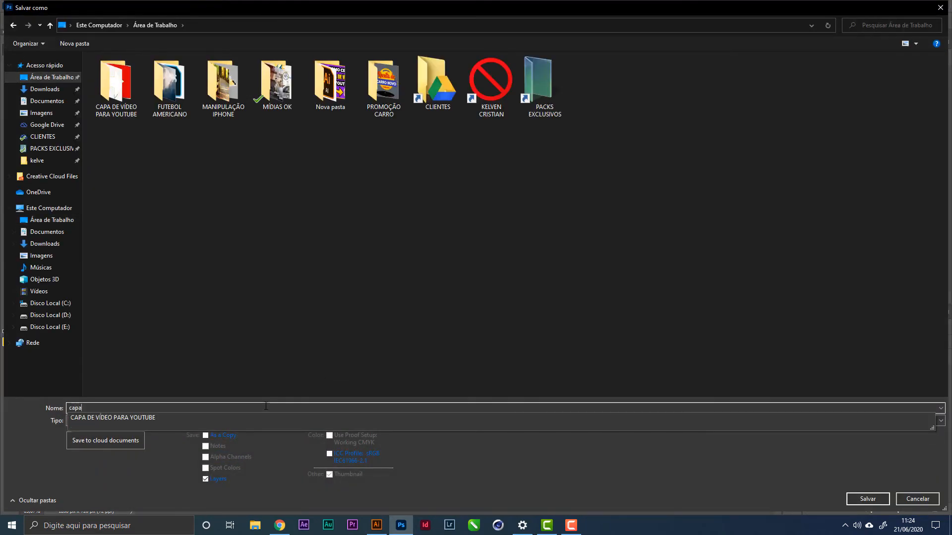
key(Return)
key(Return)
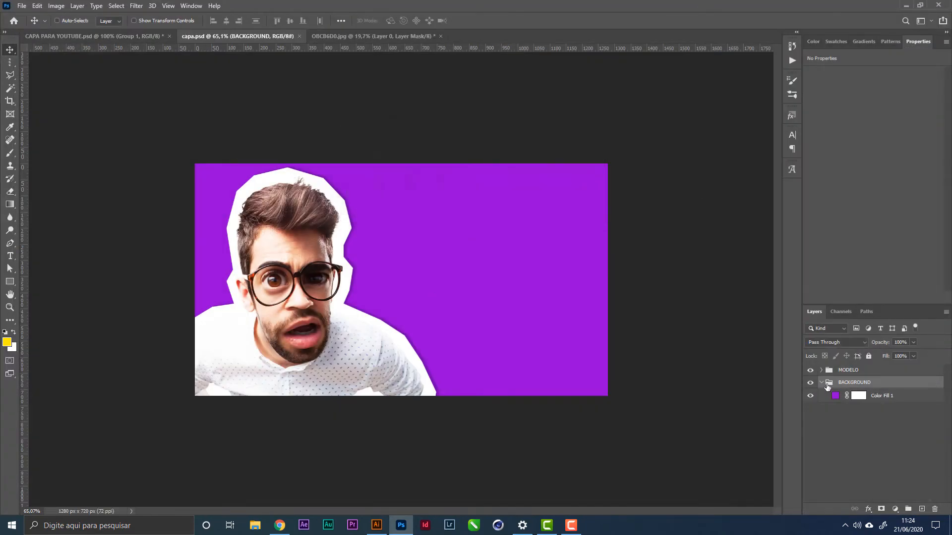
- Add a new layer above the MODELO group and create the text COMO CRIAR on the empty purple area
click(822, 383)
click(867, 370)
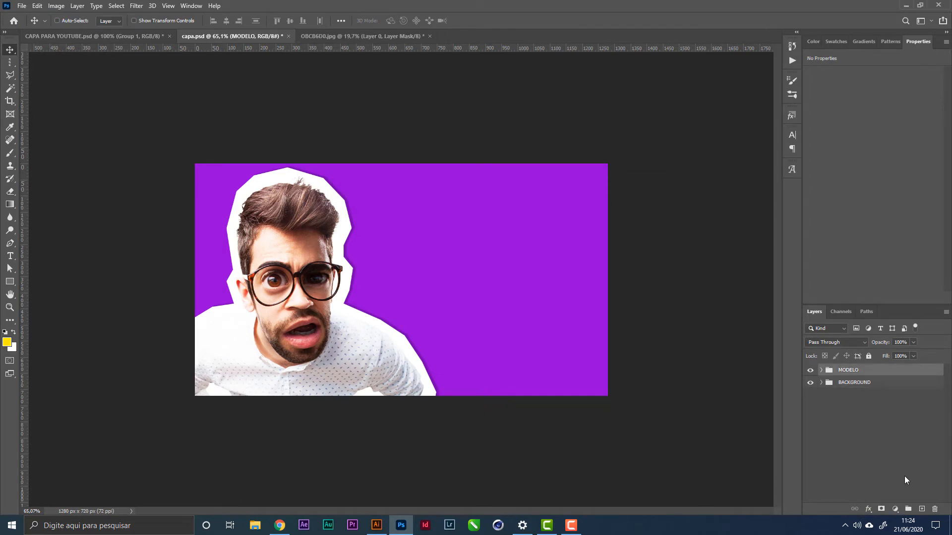
click(921, 509)
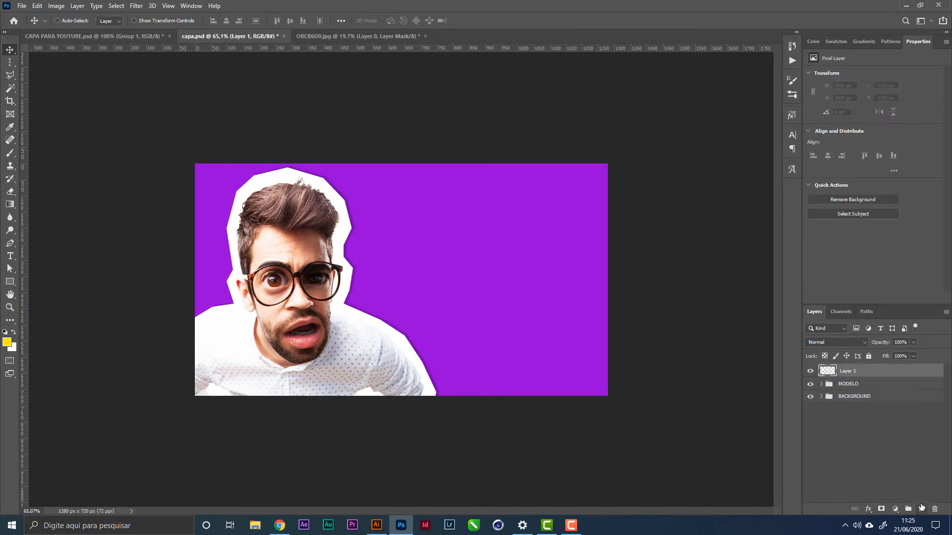
key(t)
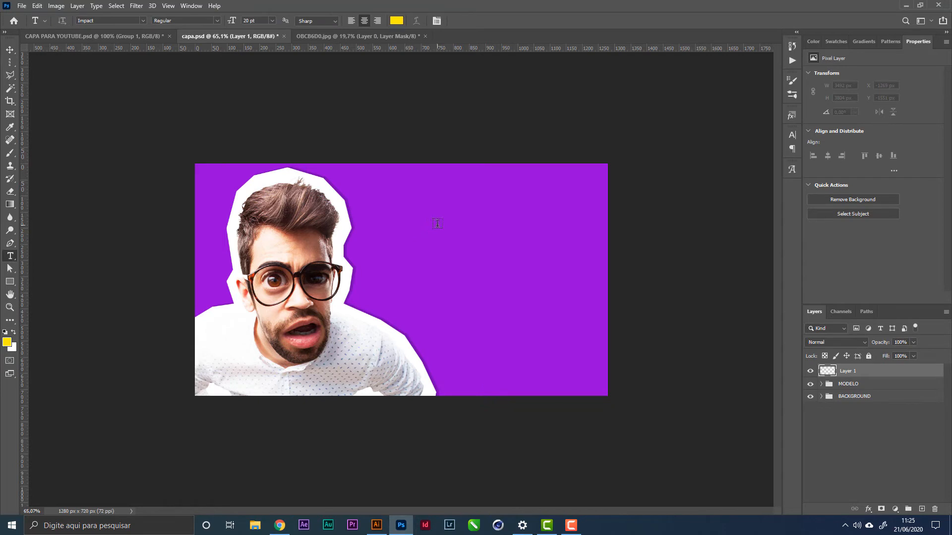
click(433, 219)
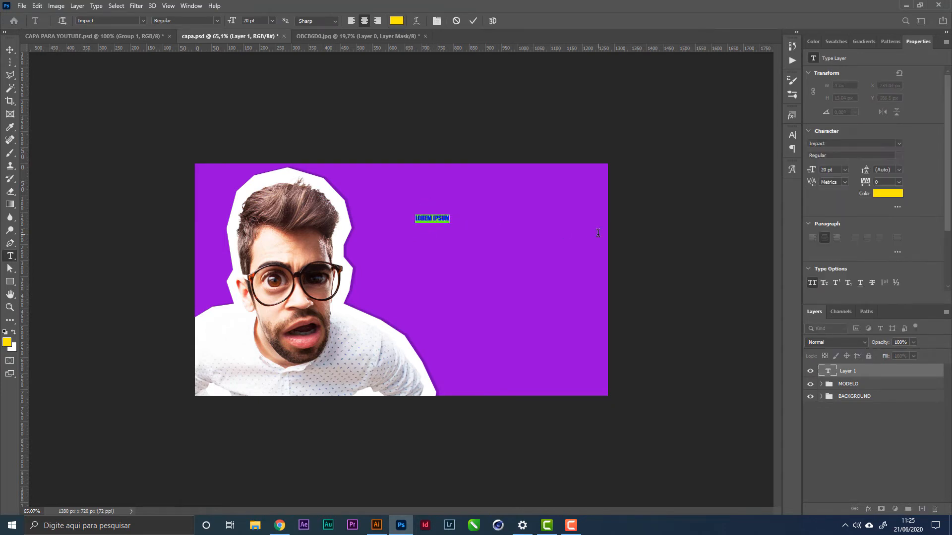
text(CAPA)
text( CRIAR)
click(12, 53)
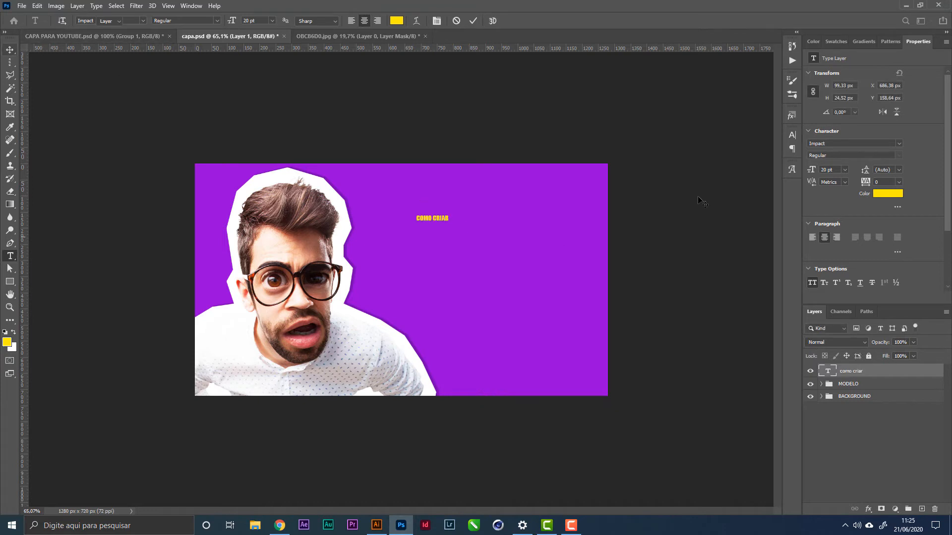
- Change the COMO CRIAR text's font to Montserrat Black
click(862, 144)
text(mont)
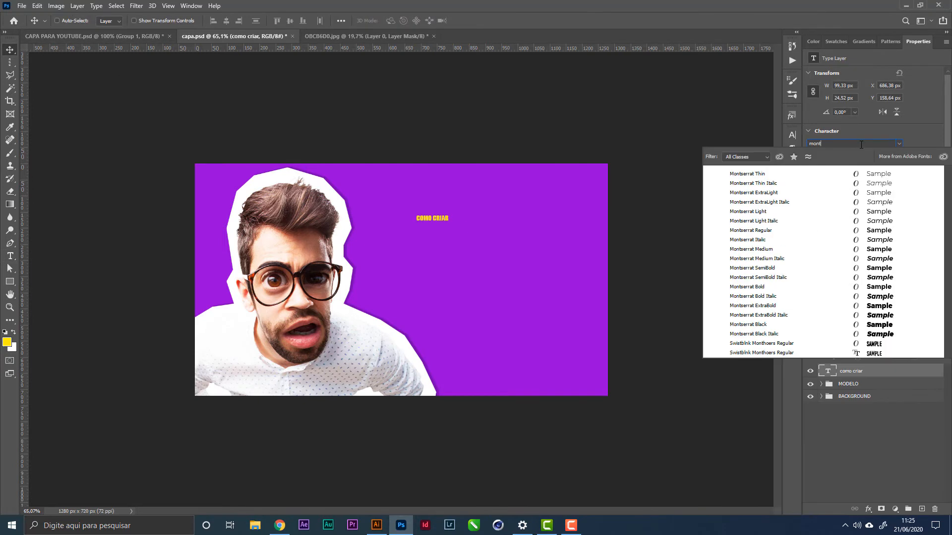
click(871, 325)
- Scale the COMO CRIAR text to about 674 px wide and position it in the canvas's upper right, beside the man's head
key(ctrl+t)
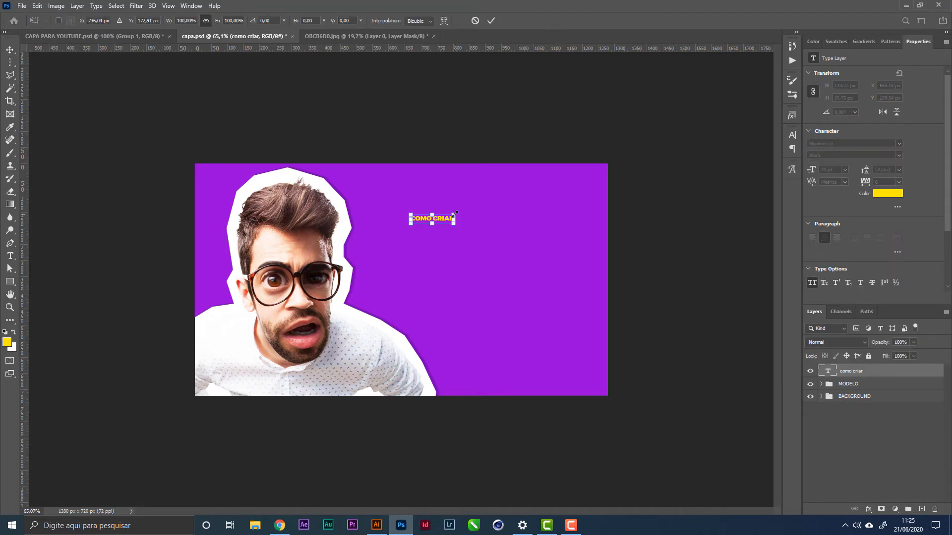
drag(454, 215, 608, 161)
key(Return)
drag(556, 247, 532, 248)
key(ctrl+t)
drag(389, 221, 366, 230)
key(Return)
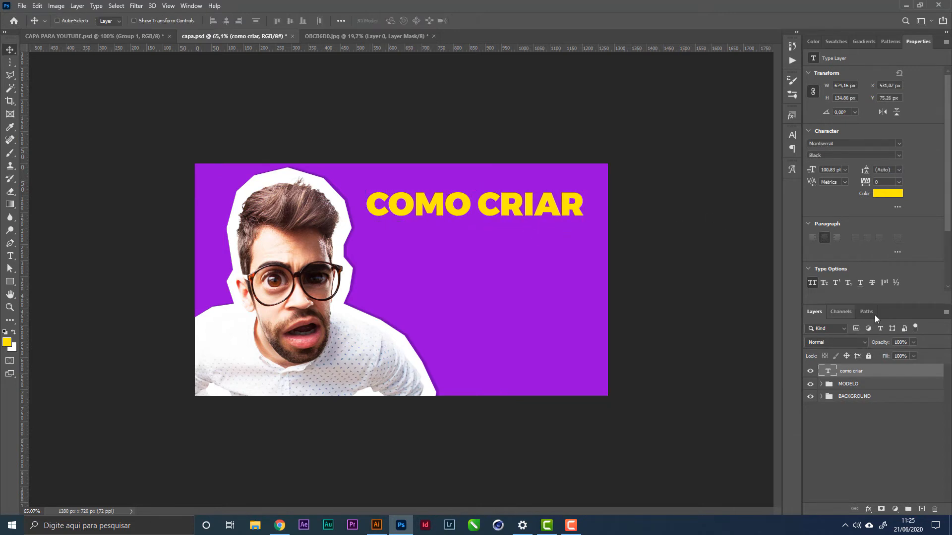
- Set the COMO CRIAR text's color to white, ffffff
click(880, 195)
text(ffffff)
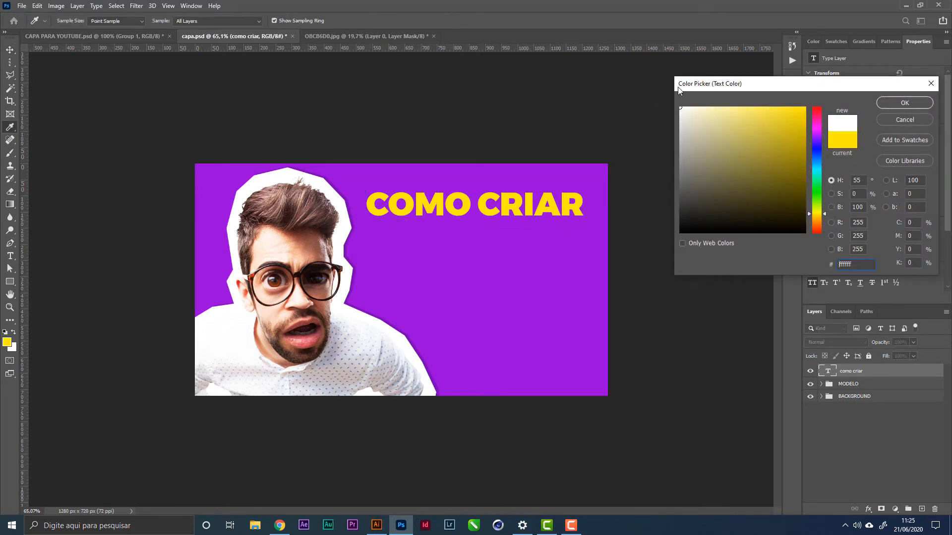
click(897, 100)
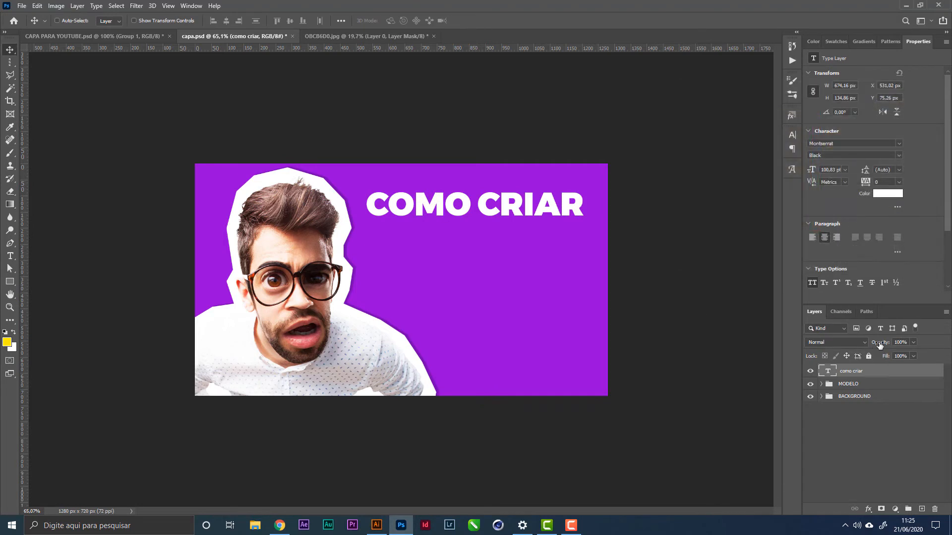
click(887, 196)
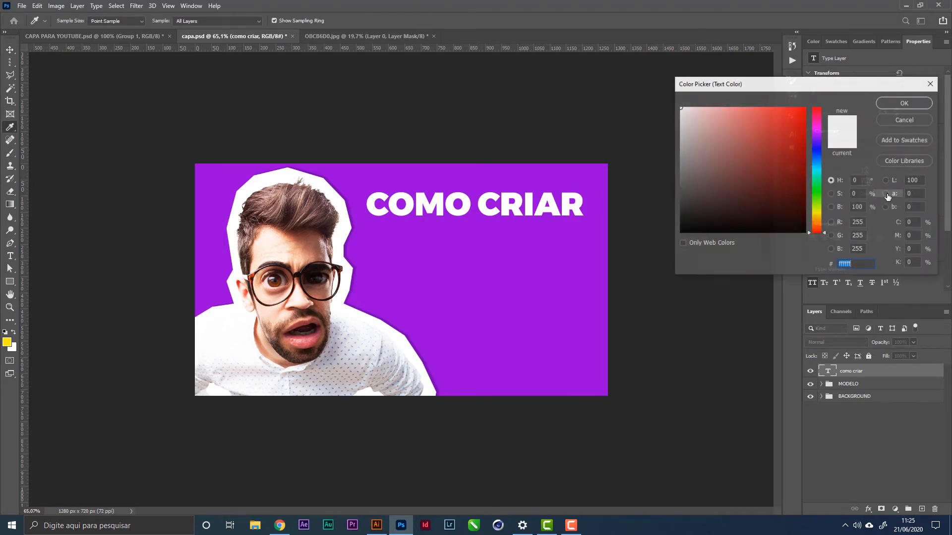
click(914, 119)
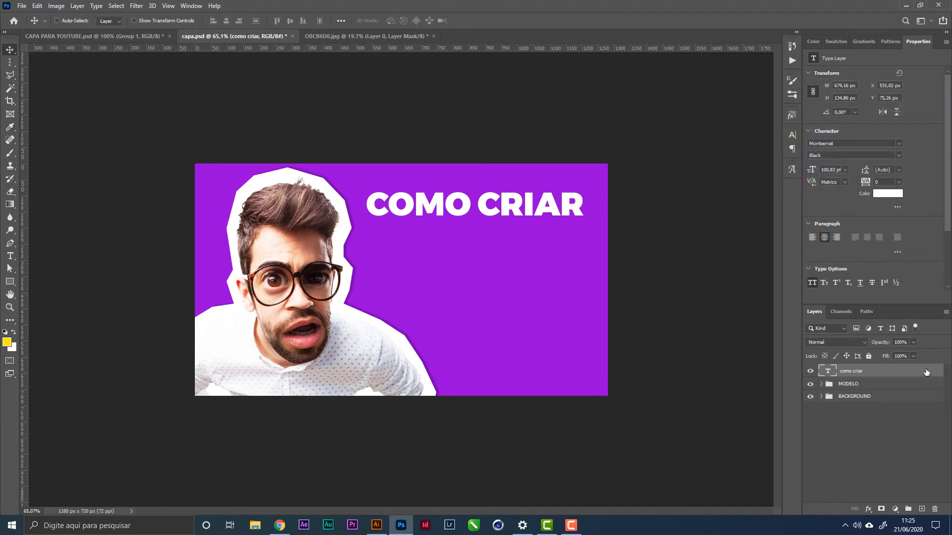
- Add a black outside Stroke layer style to the COMO CRIAR text, about 15 px thick at 100% opacity
double_click(927, 372)
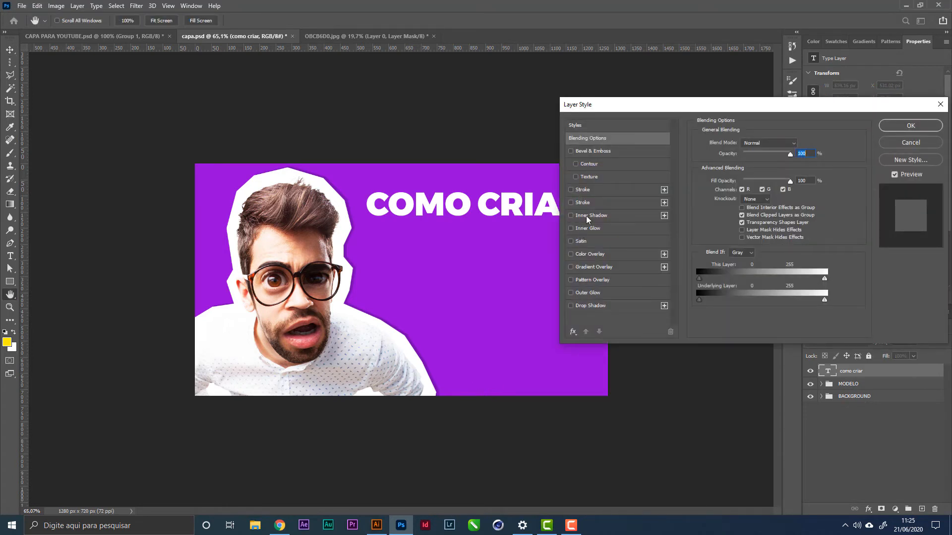
click(595, 190)
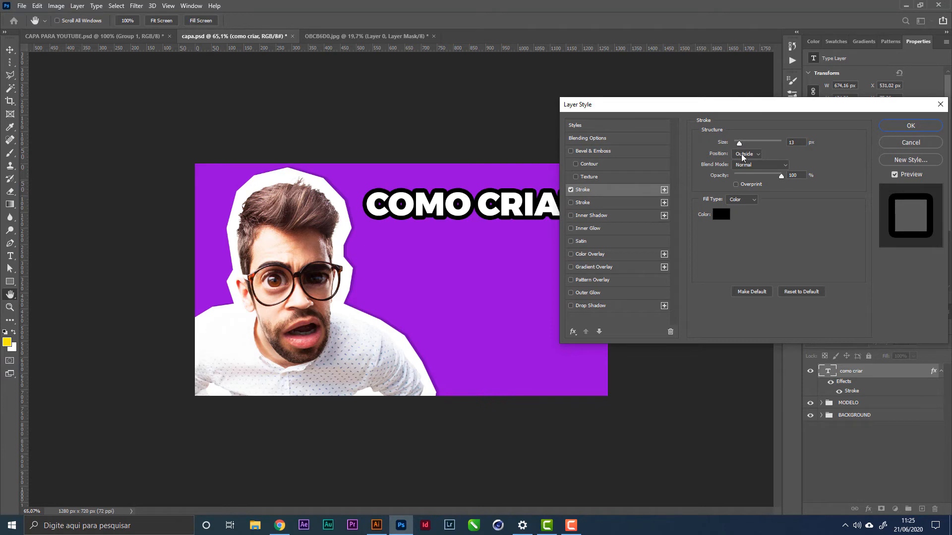
click(740, 142)
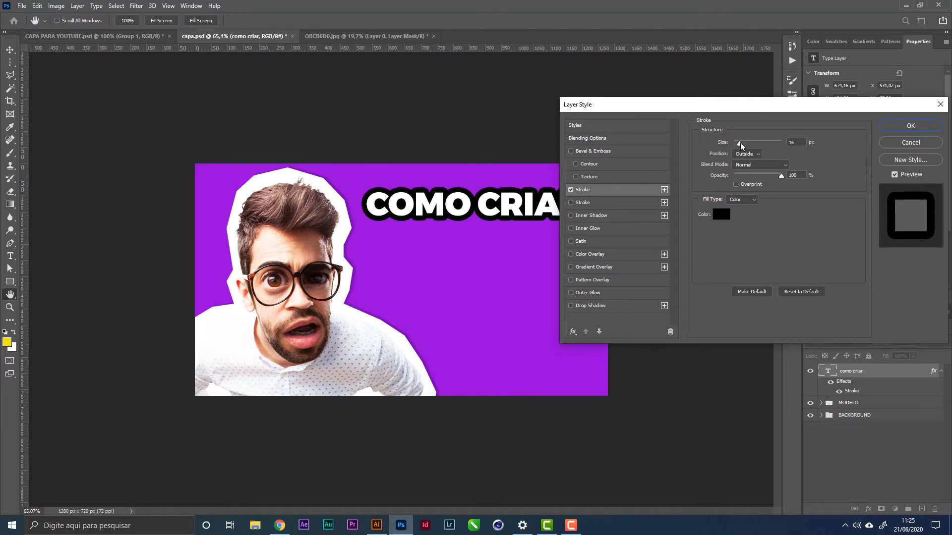
click(911, 126)
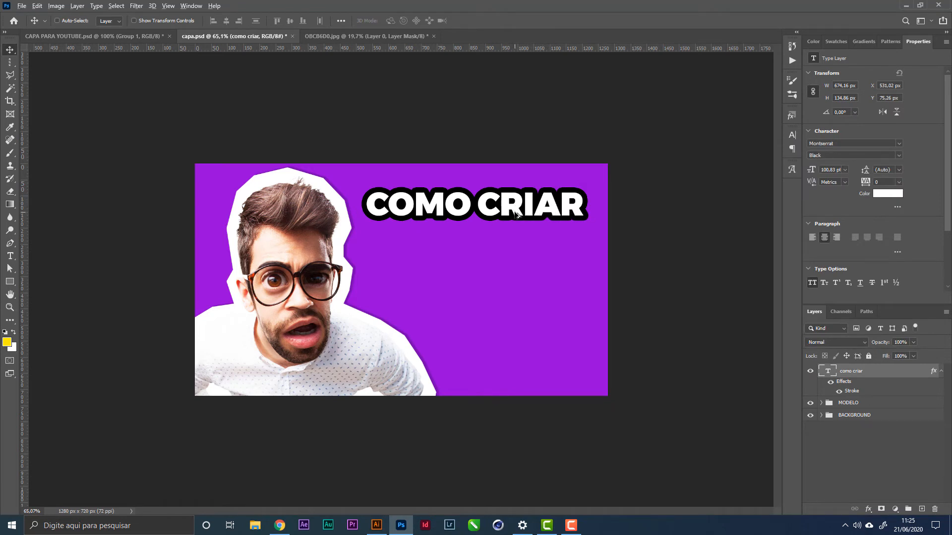
- Duplicate the COMO CRIAR text directly below itself and change the copy's wording to CAPA DE VÍDEO
drag(518, 211, 517, 262)
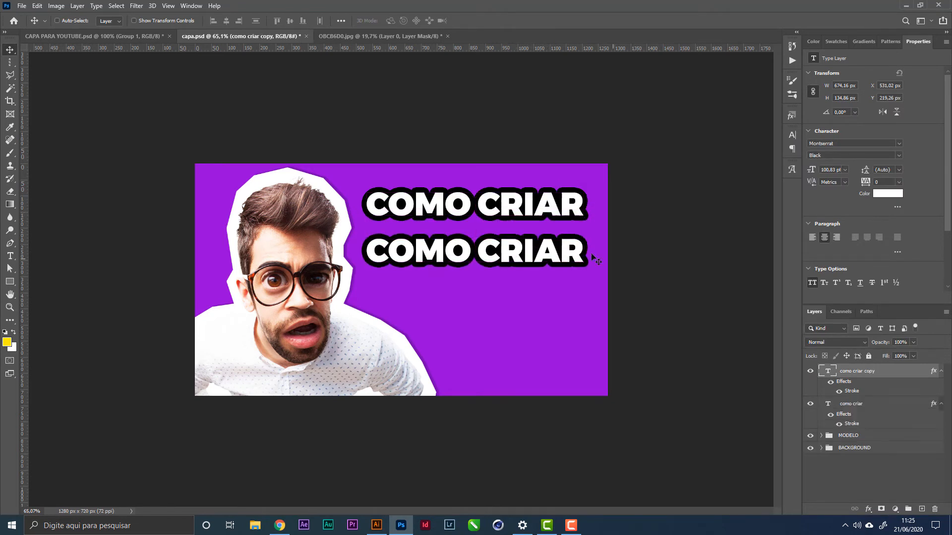
double_click(521, 253)
text(capa)
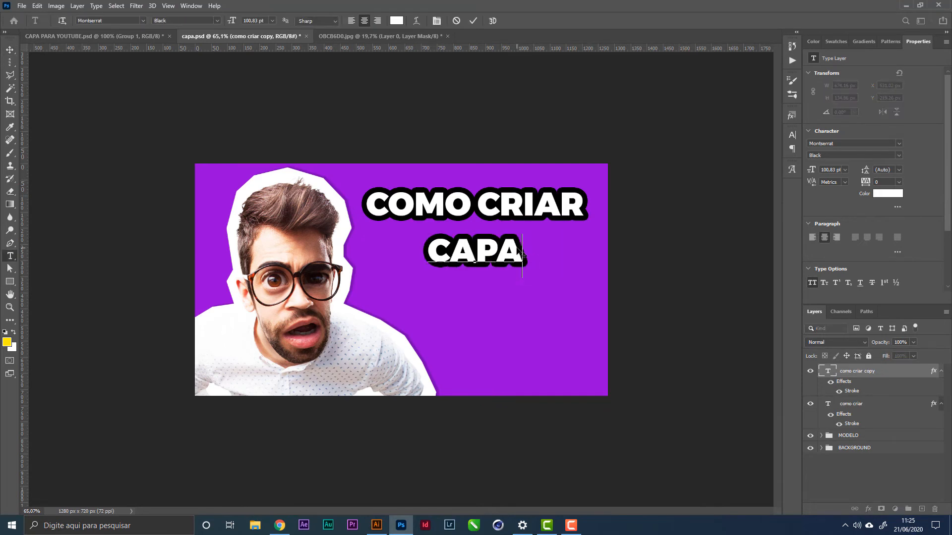
text( de vídeo)
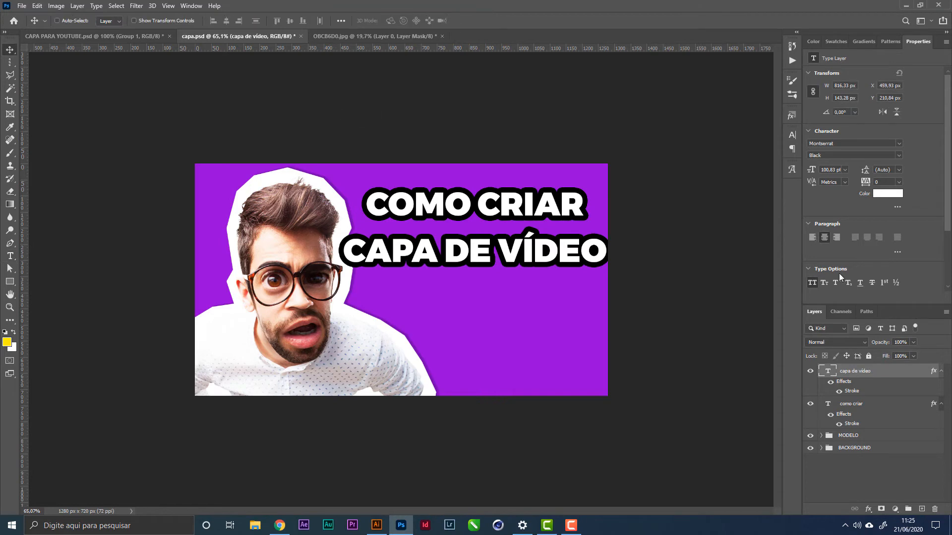
- Change the CAPA DE VÍDEO text's font to Impact and scale it to about 683 px wide, matching the line above
click(851, 145)
text(Impact)
click(843, 171)
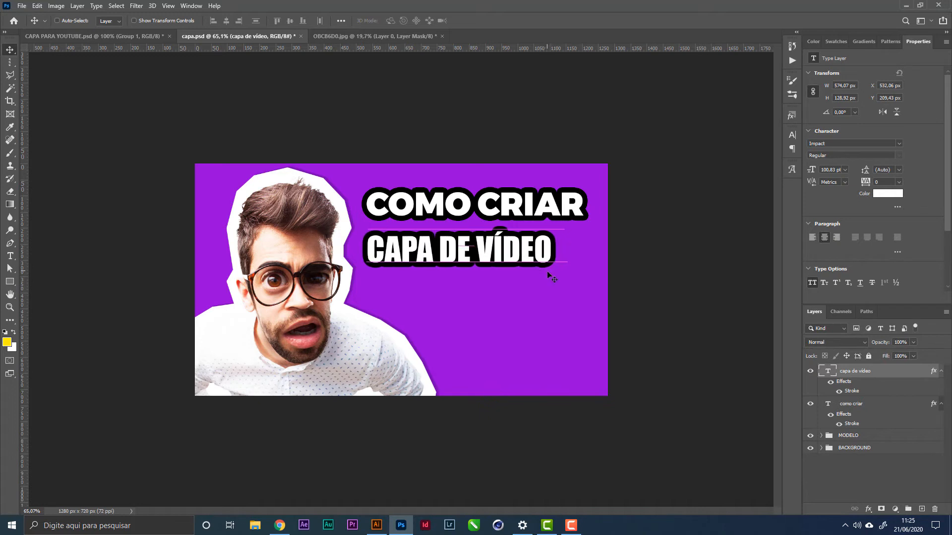
key(ctrl+t)
drag(563, 276, 589, 288)
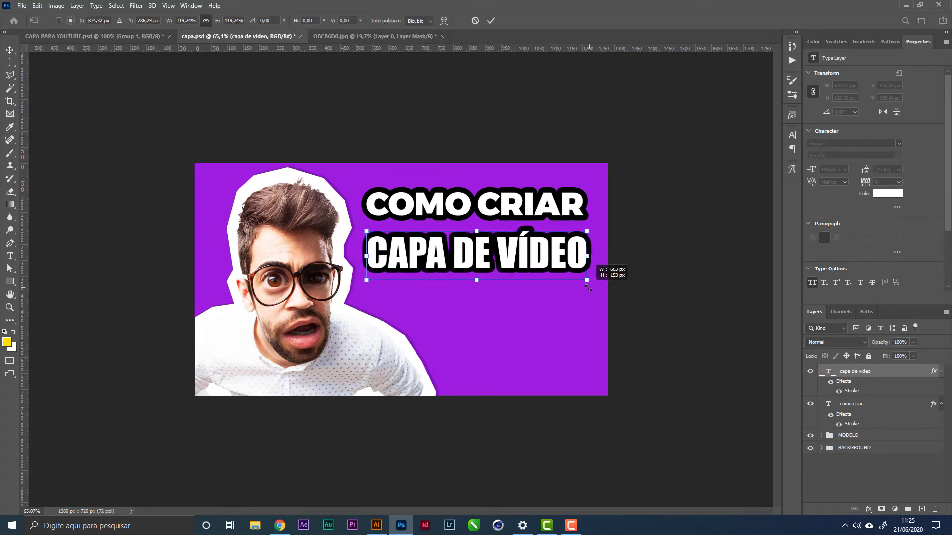
key(Return)
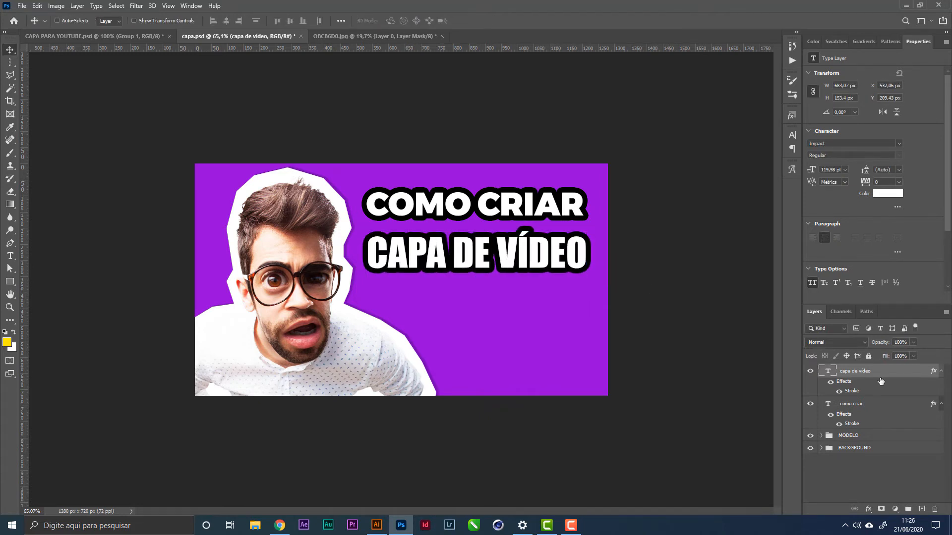
- Add a linear yellow-to-orange Gradient Overlay at -90° to the CAPA DE VÍDEO layer and open its gradient for editing
double_click(918, 375)
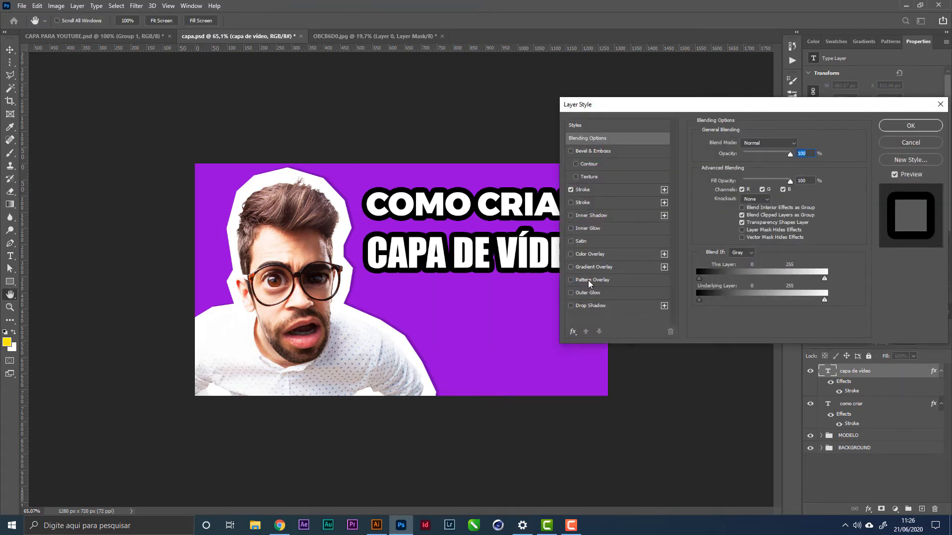
click(609, 268)
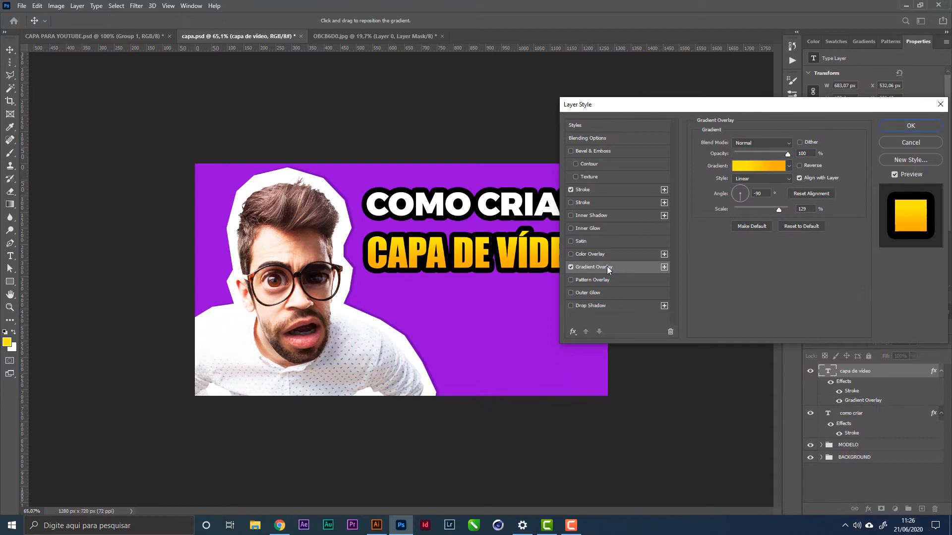
click(756, 166)
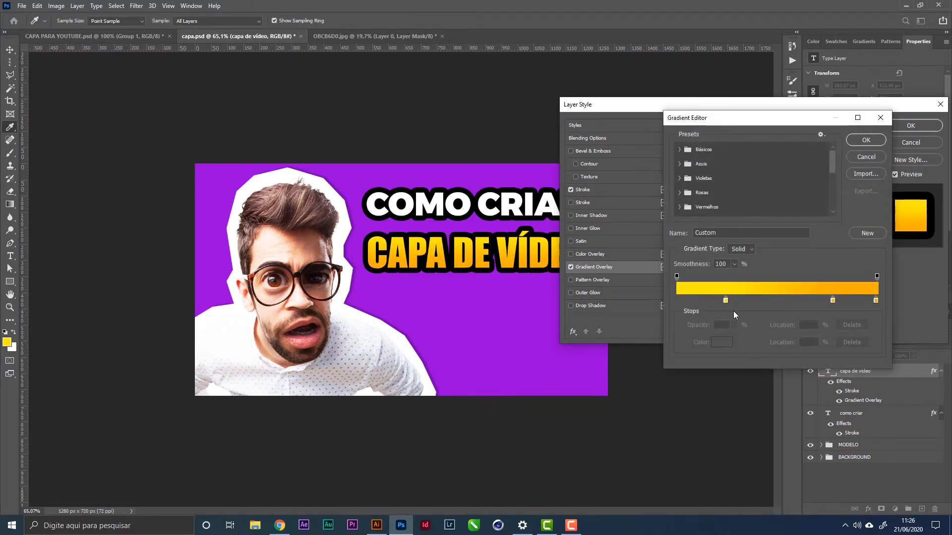
- Examine the hex color codes of the gradient's yellow stop and its last orange stop
click(725, 300)
click(728, 342)
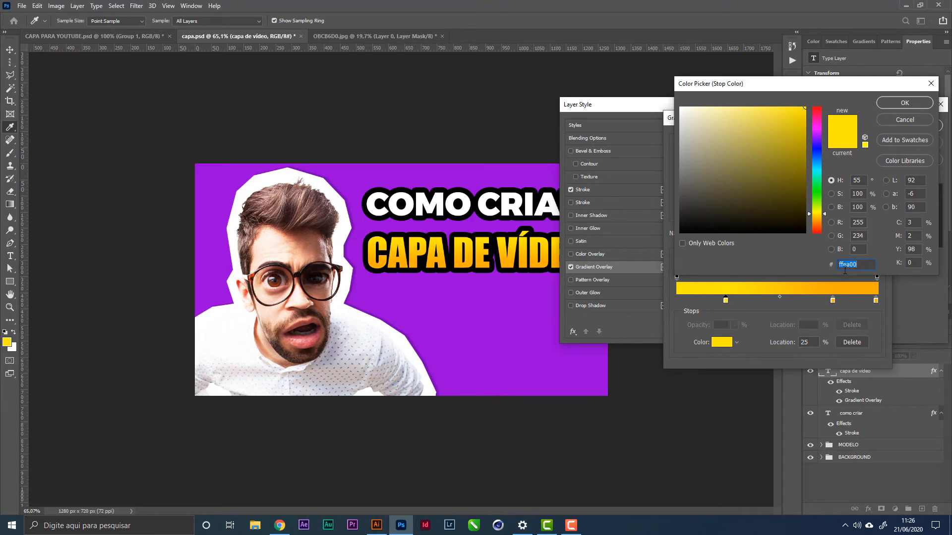
click(910, 109)
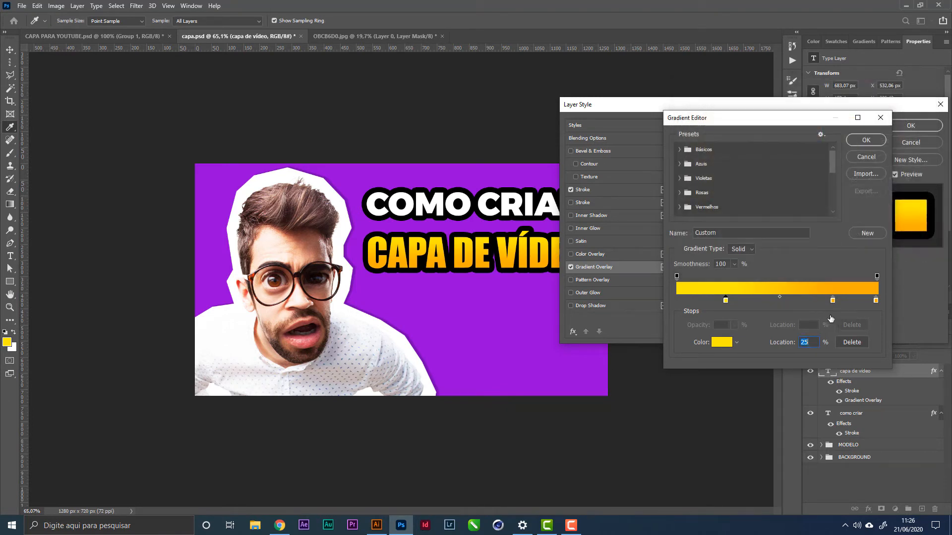
click(876, 300)
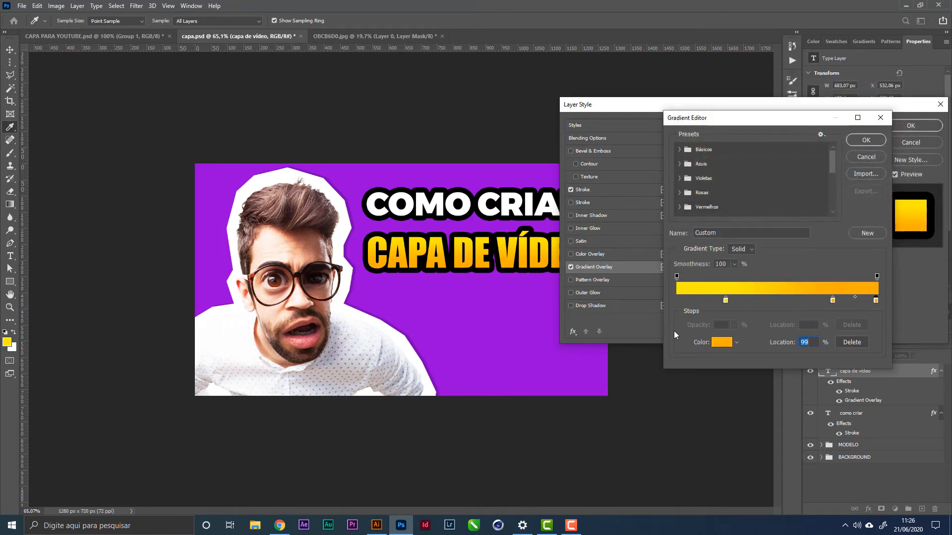
click(723, 343)
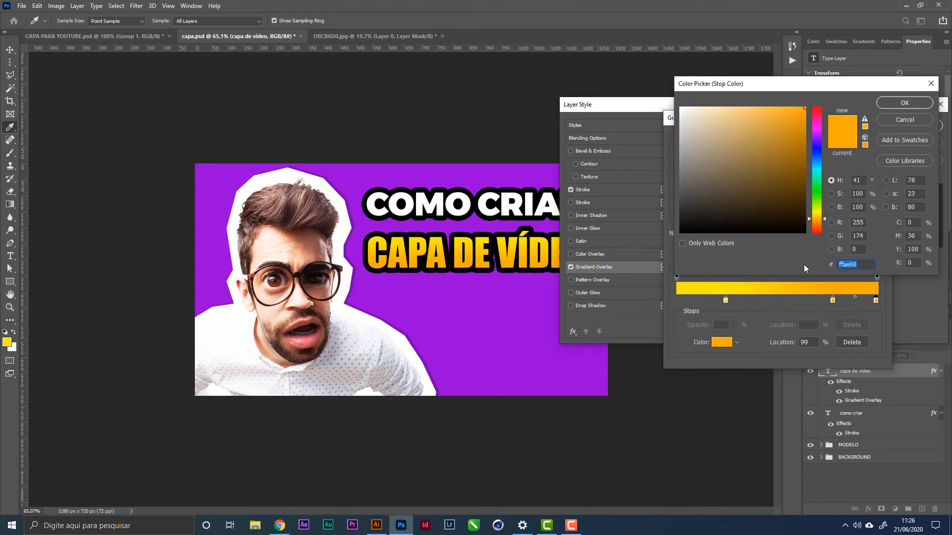
click(911, 106)
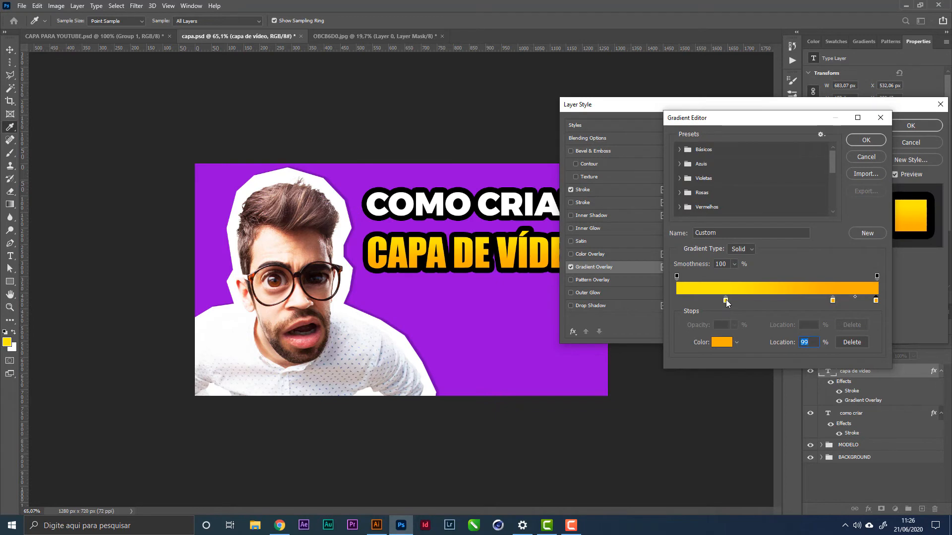
click(726, 299)
click(721, 345)
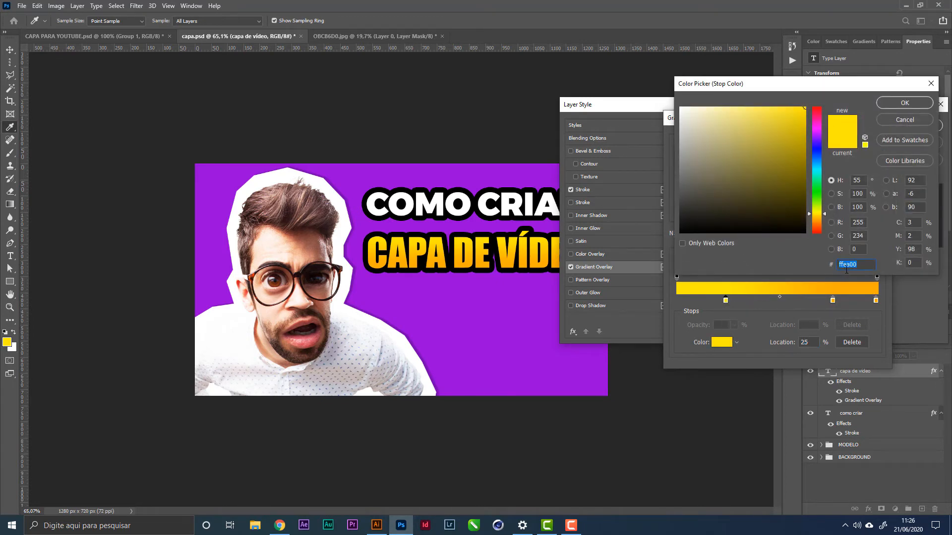
click(899, 104)
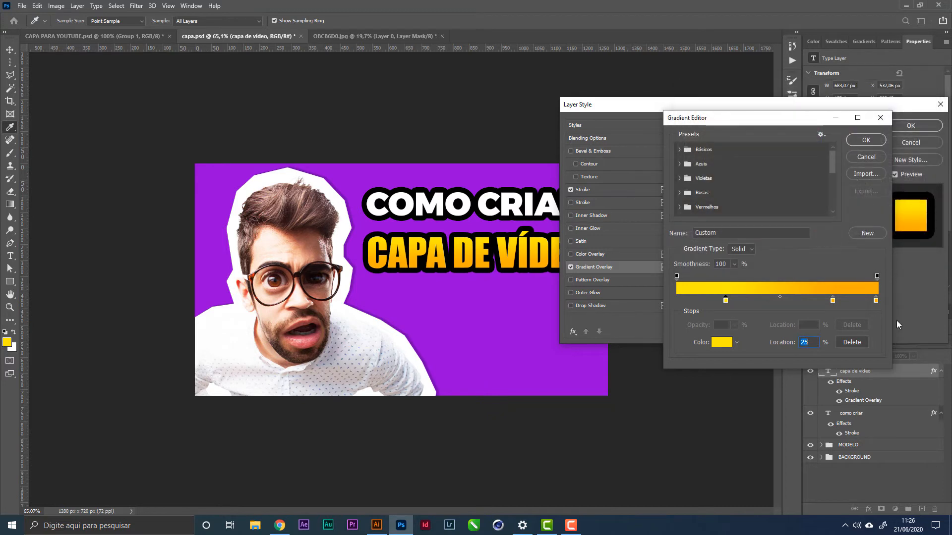
click(875, 301)
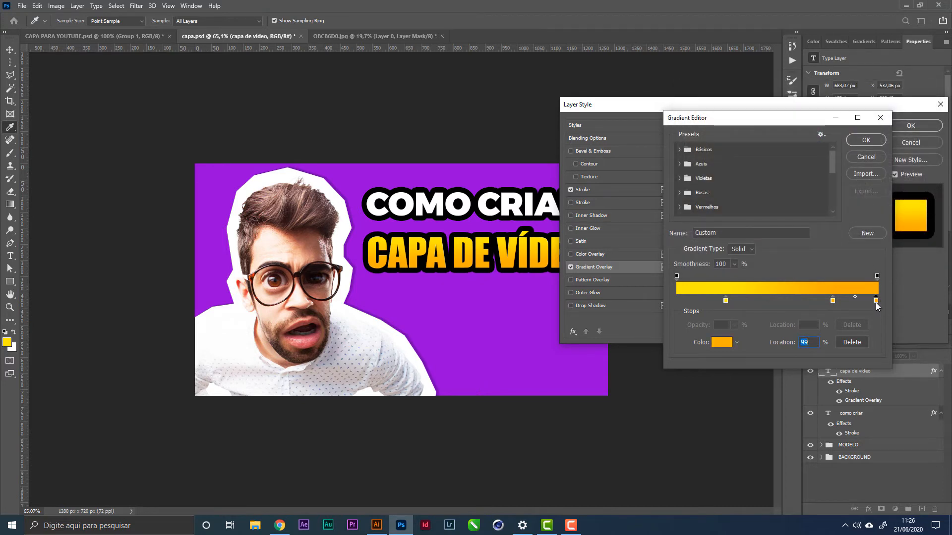
click(714, 346)
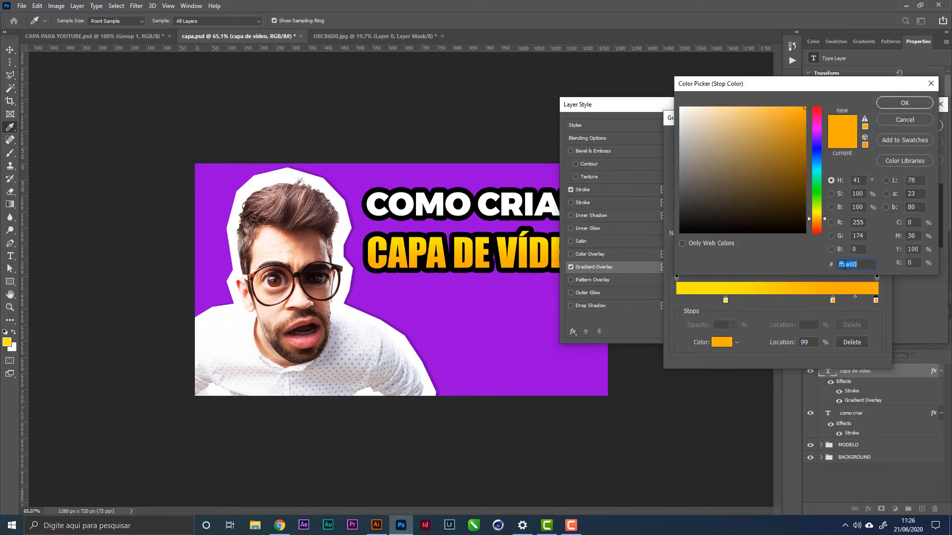
click(883, 102)
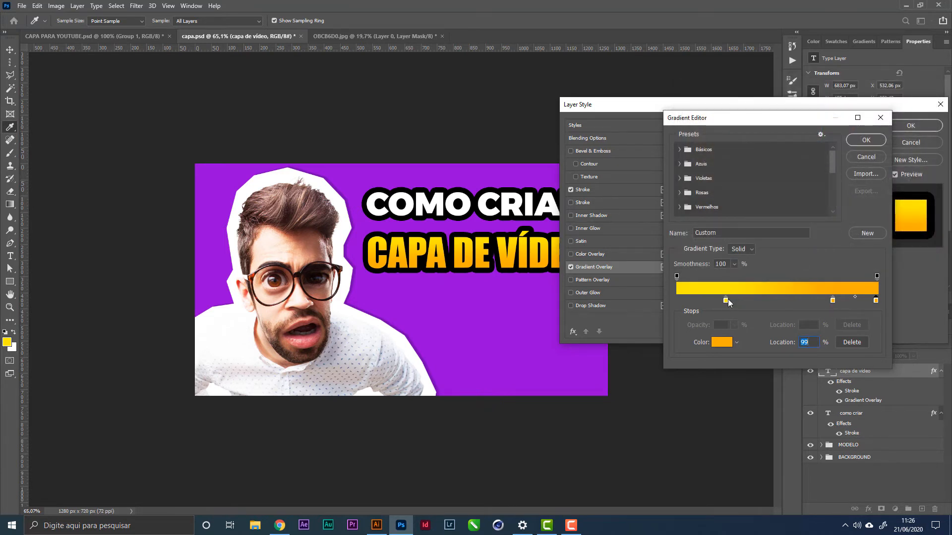
- Reposition the gradient's stops, with the yellow one at 42% and the middle orange one slightly earlier, and apply the layer style
mouse_move(727, 299)
mouse_down()
mouse_move(679, 301)
mouse_move(745, 301)
mouse_up()
drag(834, 300, 870, 317)
click(877, 301)
drag(851, 304, 831, 306)
drag(742, 302, 760, 301)
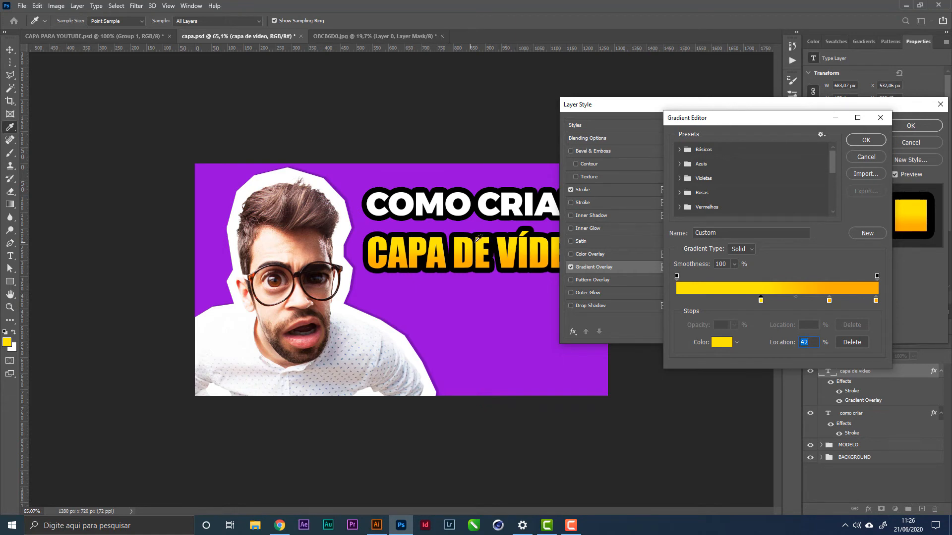
click(861, 140)
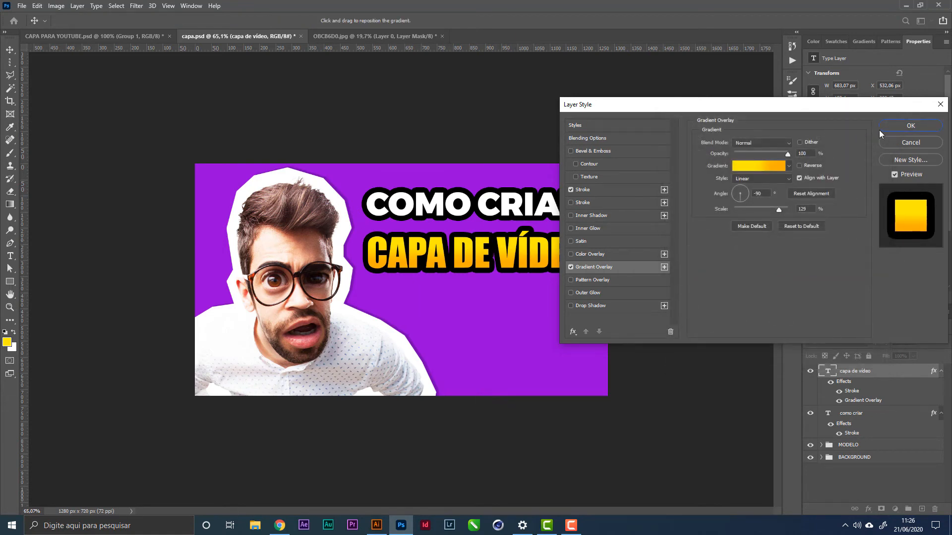
click(924, 127)
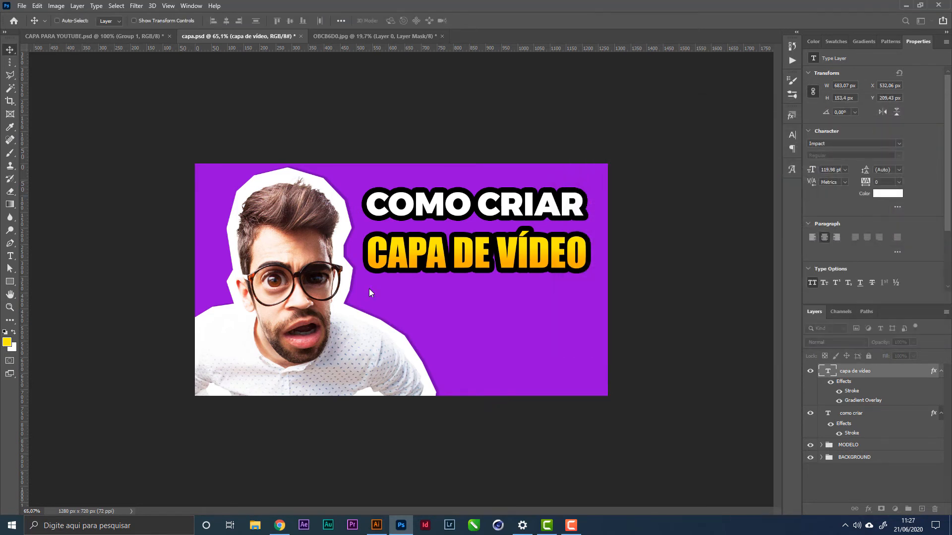
- Duplicate the COMO CRIAR text below CAPA DE VÍDEO and change the copy's wording to DO YOUTUBE
right_click(545, 213)
click(563, 216)
drag(529, 221, 516, 327)
double_click(527, 311)
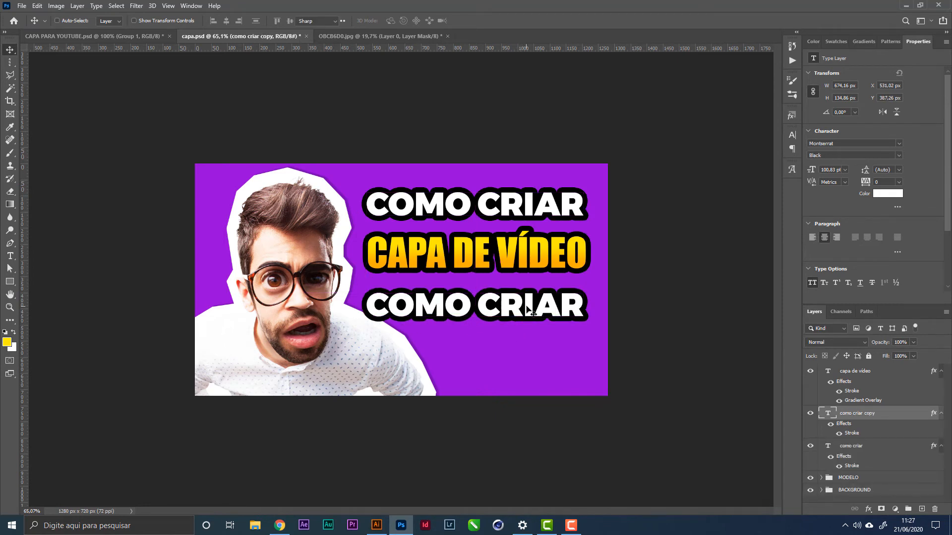
key(ctrl+a)
text(DO YOUTUBE)
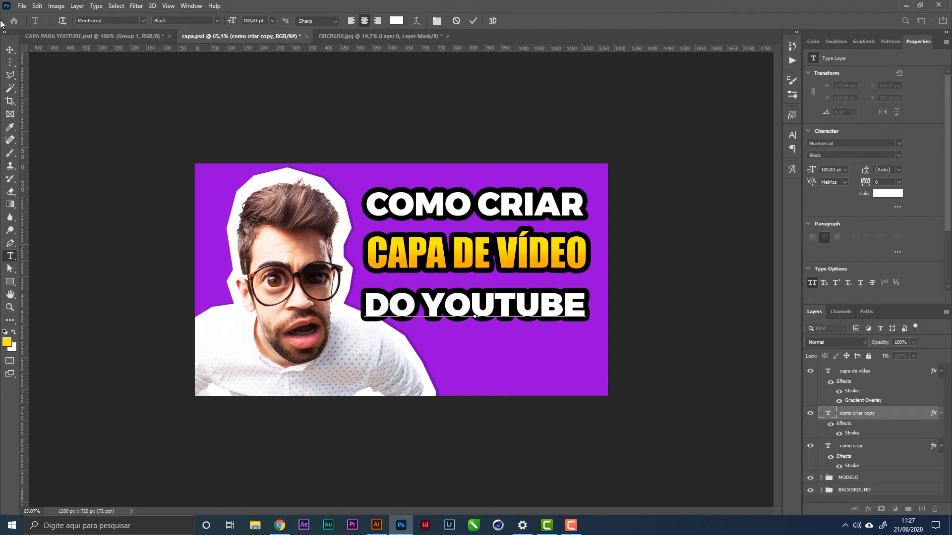
click(10, 49)
- Move the DO YOUTUBE text up so it sits close beneath CAPA DE VÍDEO
key(ctrl+t)
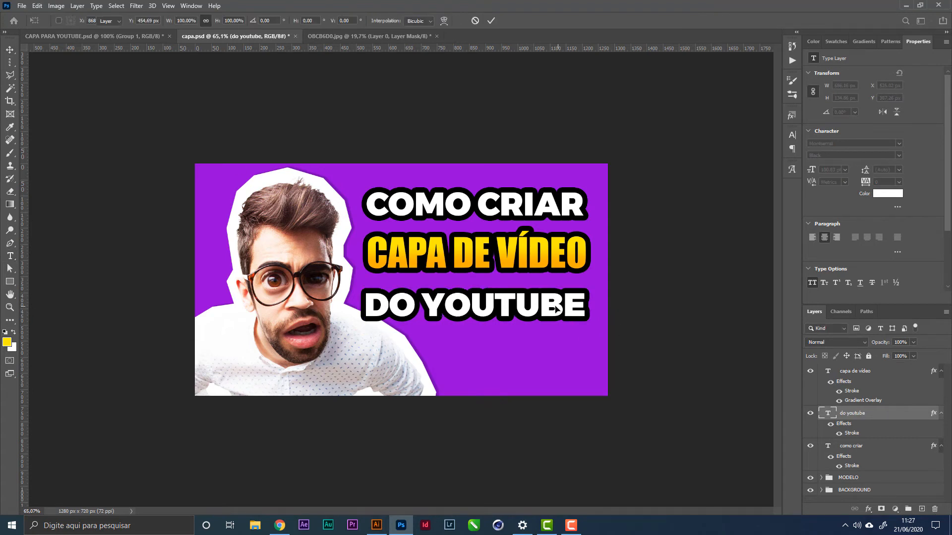
key(Return)
drag(556, 308, 555, 296)
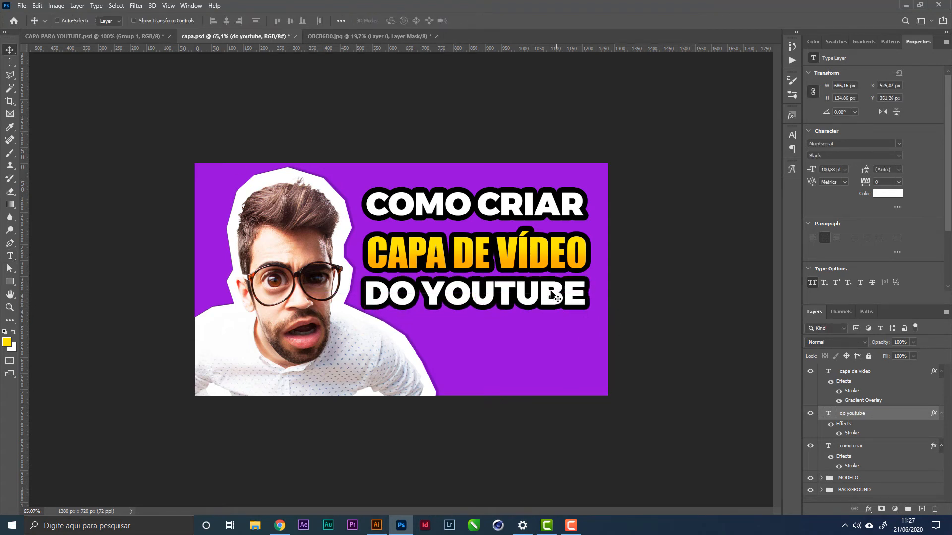
- Nudge the COMO CRIAR, CAPA DE VÍDEO and DO YOUTUBE lines slightly upward so the three title lines are evenly spaced
right_click(518, 189)
right_click(483, 202)
click(500, 209)
drag(502, 204, 502, 196)
right_click(518, 247)
click(525, 251)
drag(531, 247, 530, 243)
right_click(524, 293)
click(528, 299)
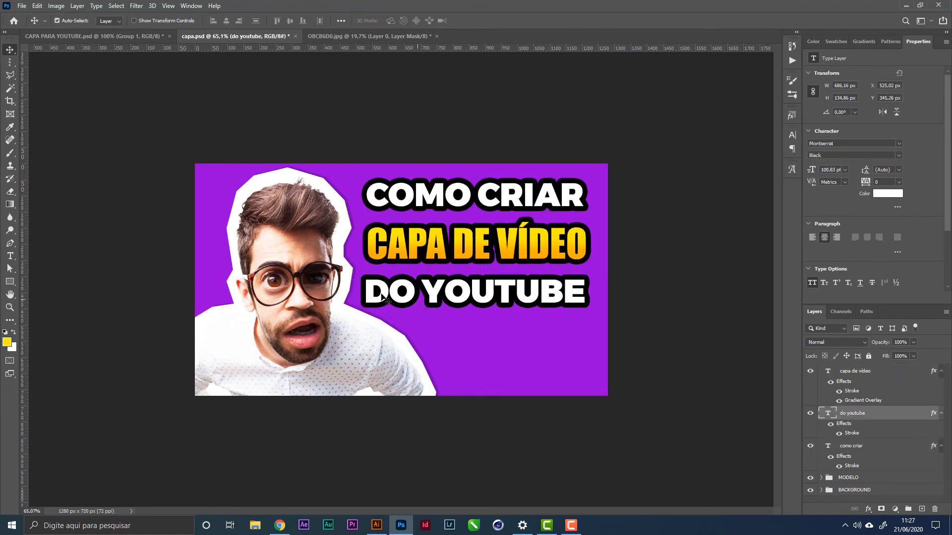
- Scale the DO YOUTUBE text down to about 99% and nudge it slightly right and up beneath CAPA DE VÍDEO
key(ctrl+t)
drag(364, 296, 370, 296)
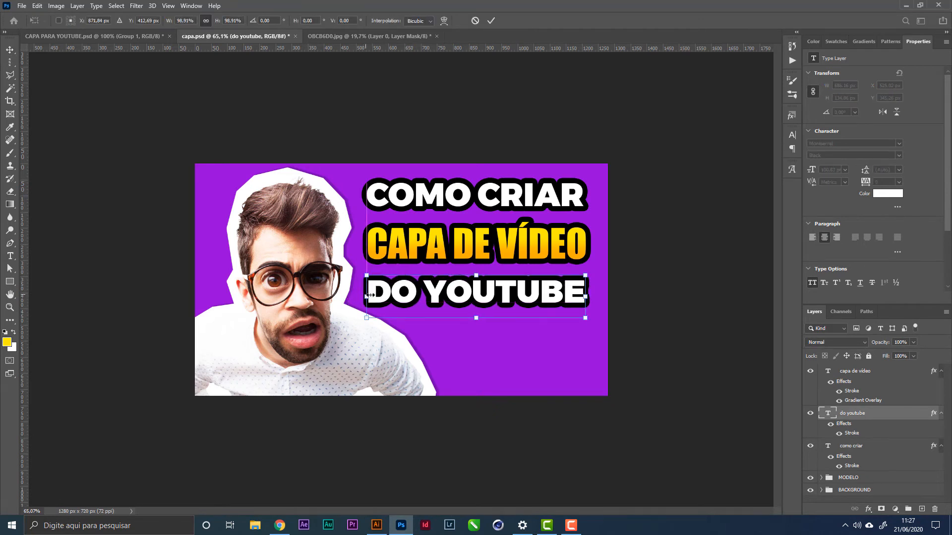
key(Return)
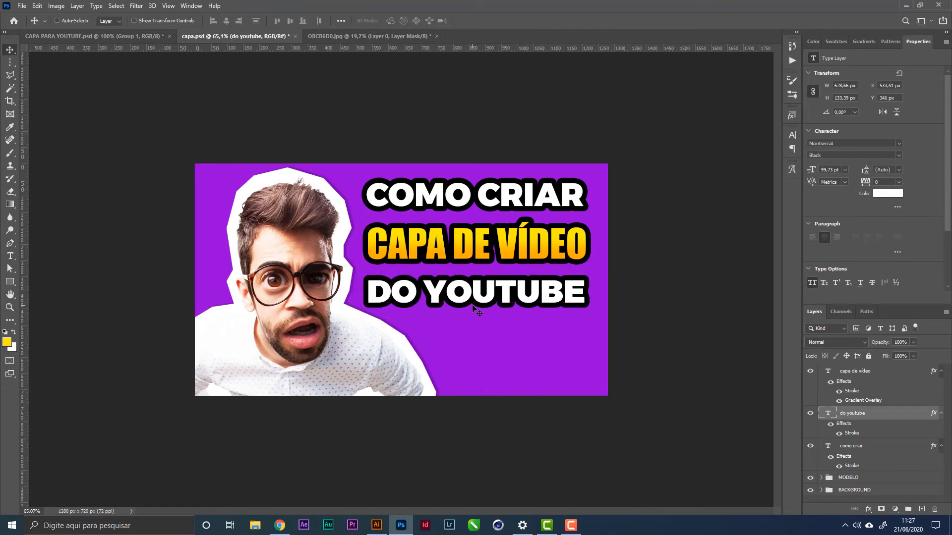
key(Right)
key(Right)
key(Up)
key(Up)
key(Up)
key(Up)
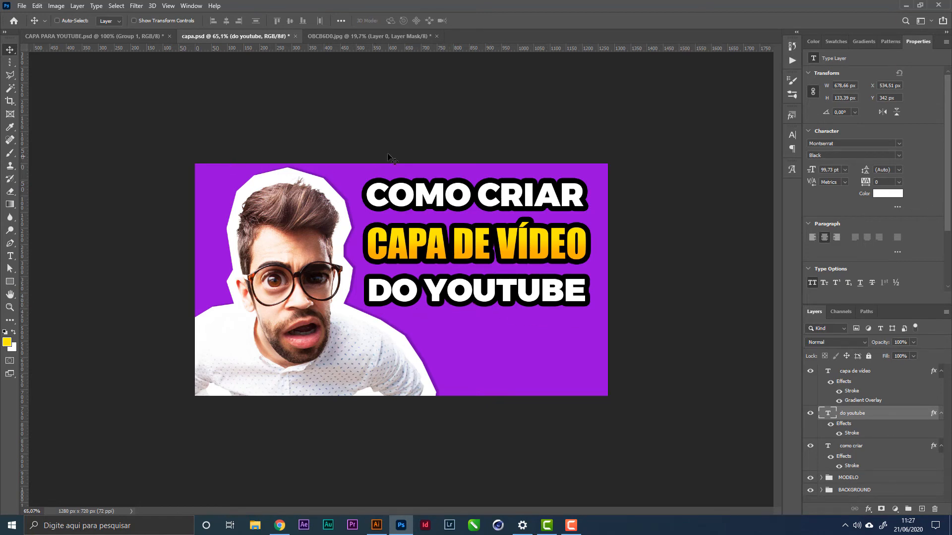
- Place the LOGO YOUTUBE image from the CAPA DE VÍDEO PARA YOUTUBE folder and move it below the title near the canvas's lower-right corner
click(22, 6)
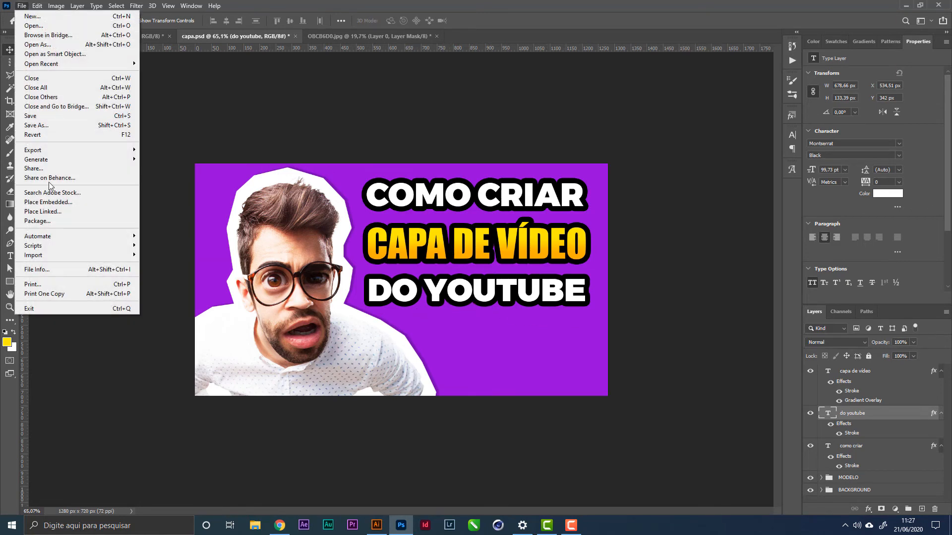
click(39, 202)
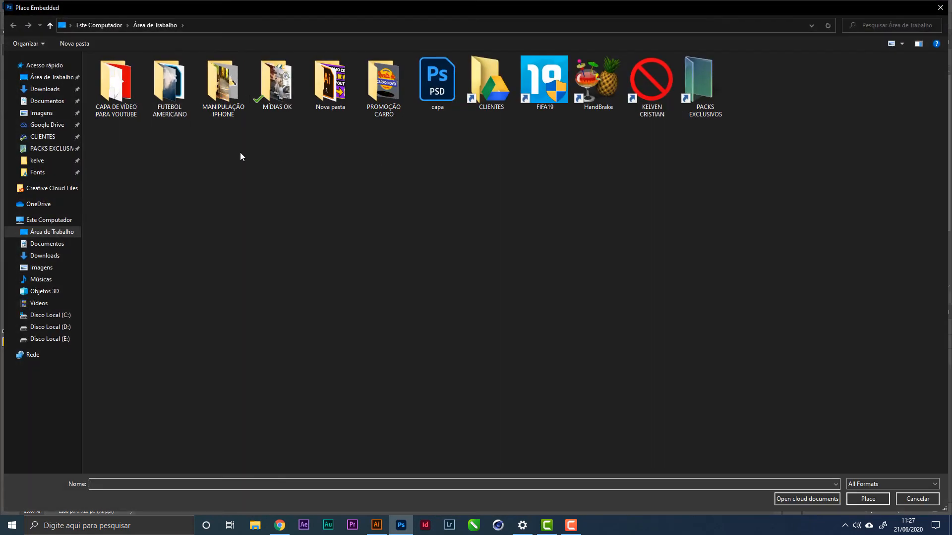
double_click(116, 84)
double_click(213, 85)
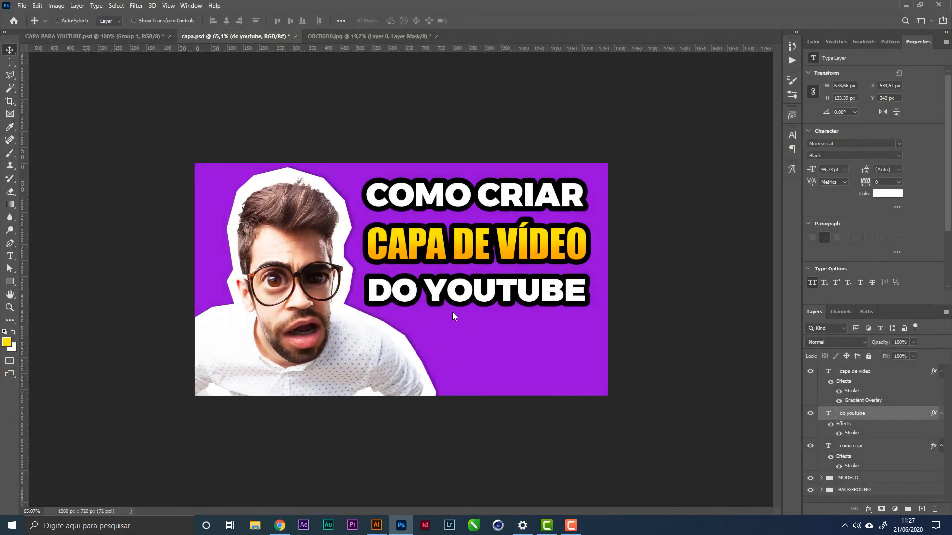
key(Return)
drag(409, 314, 531, 370)
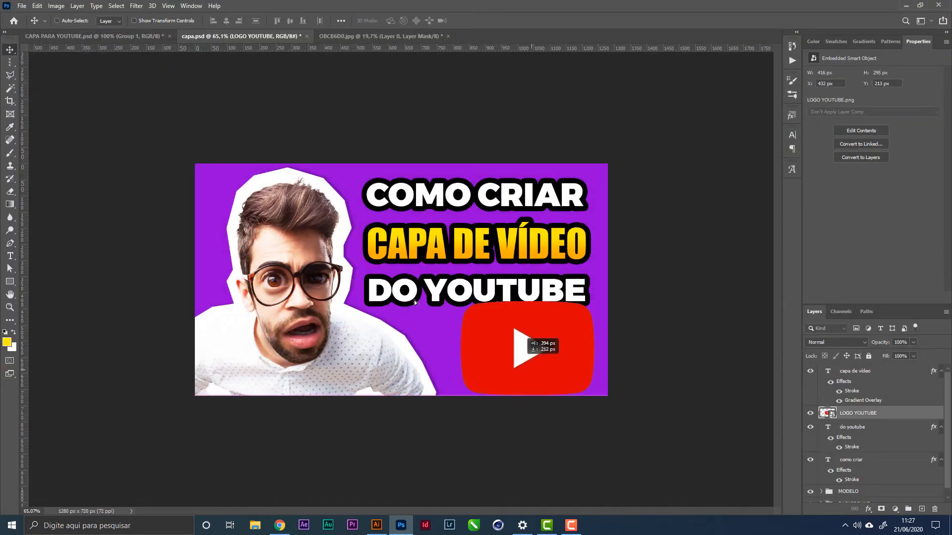
- Place the SETA arrow image from the CAPA DE VÍDEO PARA YOUTUBE folder as an embedded object
click(22, 6)
click(39, 200)
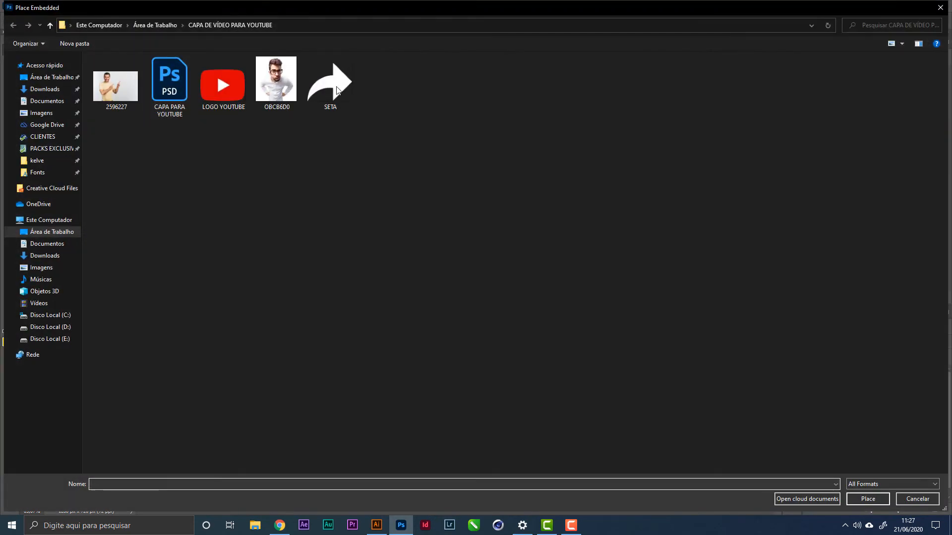
double_click(332, 84)
key(Return)
- Scale the YouTube logo down to about 253 x 179 px in the thumbnail's lower-right corner
drag(488, 342, 513, 353)
right_click(556, 329)
click(580, 347)
key(ctrl+t)
key(Return)
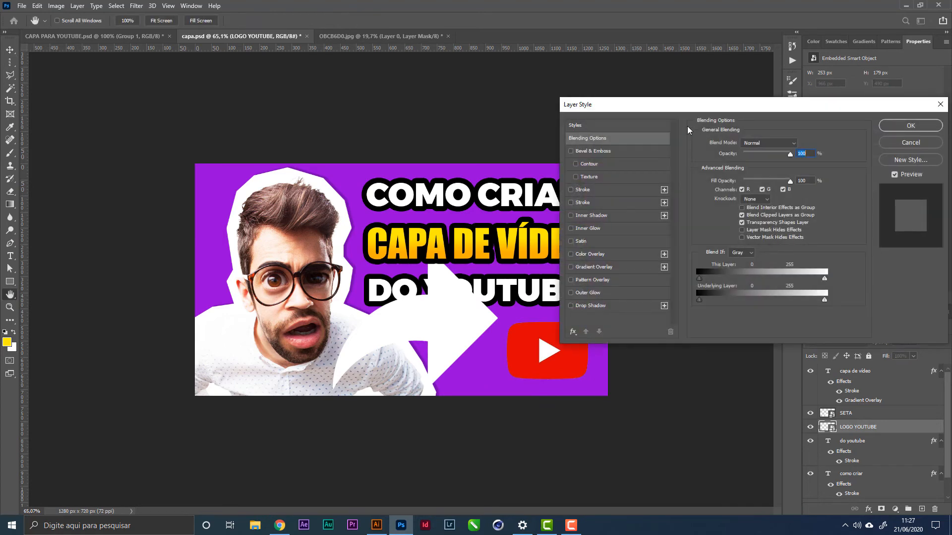
- Add a white 16 px outside stroke to the YouTube logo
drag(685, 105, 691, 66)
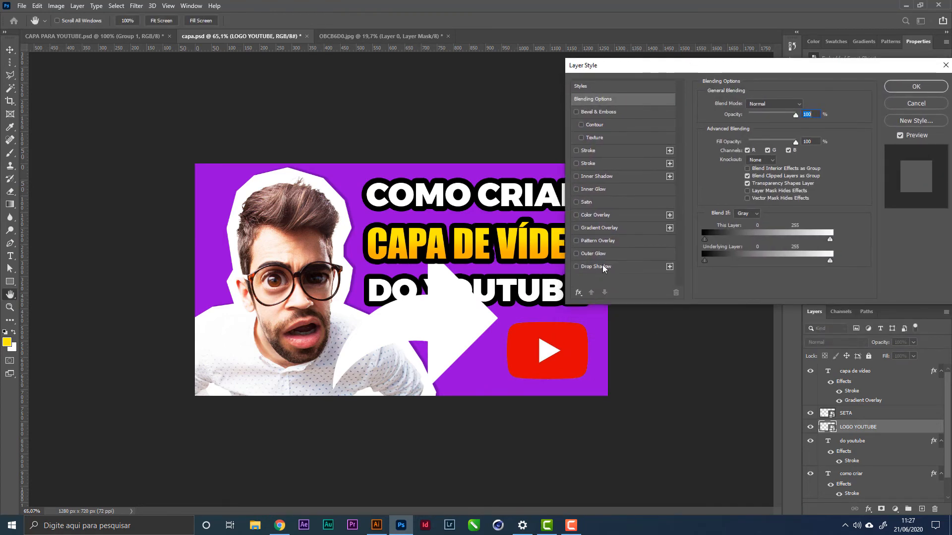
click(597, 163)
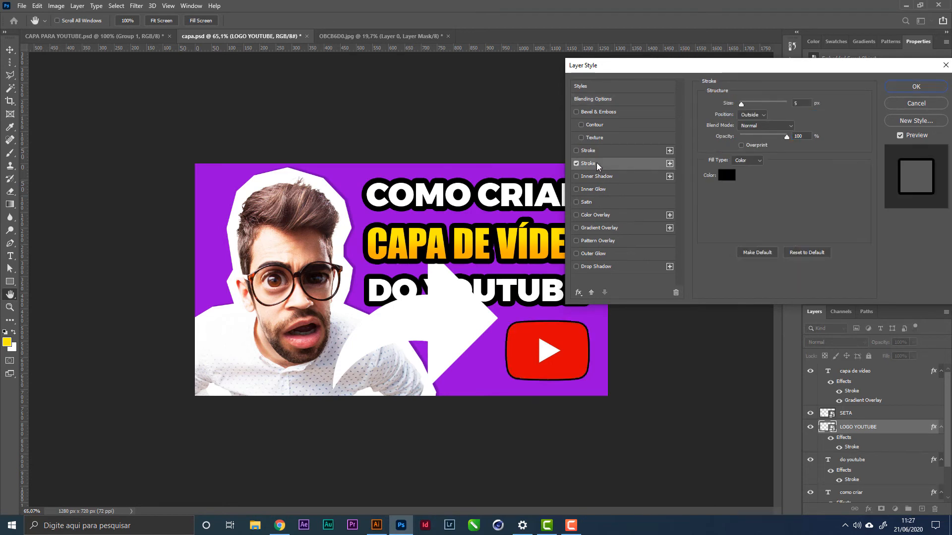
click(736, 174)
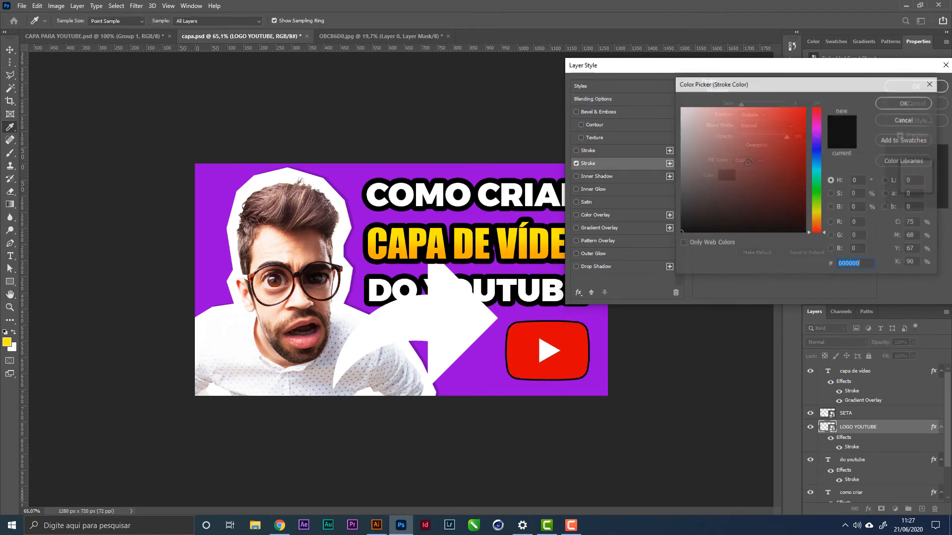
click(682, 98)
click(906, 99)
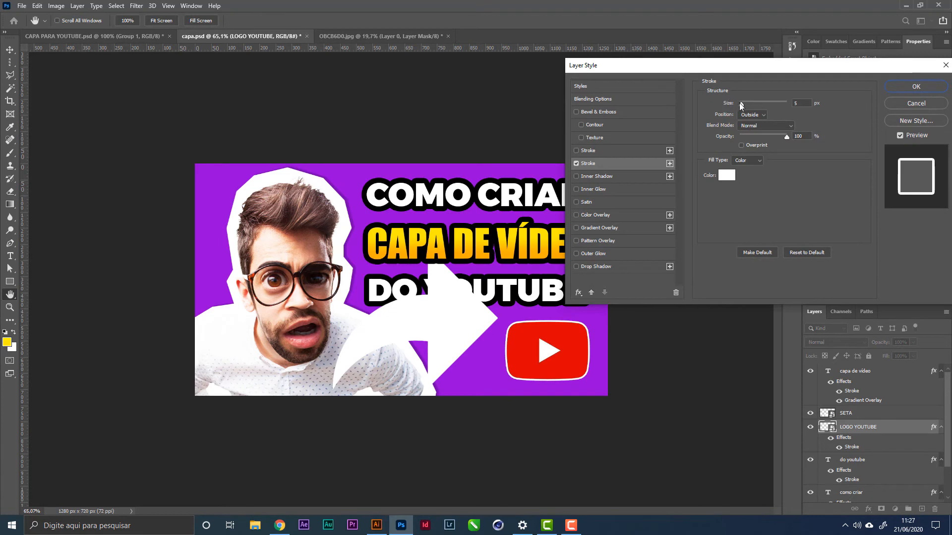
drag(741, 103, 745, 105)
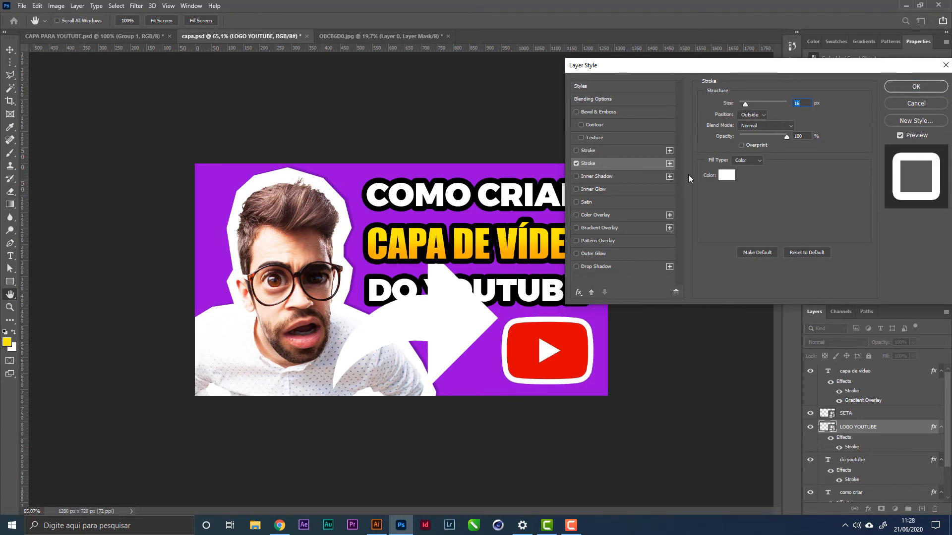
- Add a drop shadow to the YouTube logo with 68% opacity, 149° angle, about 19 px distance and 29 px size, and apply the style
click(603, 267)
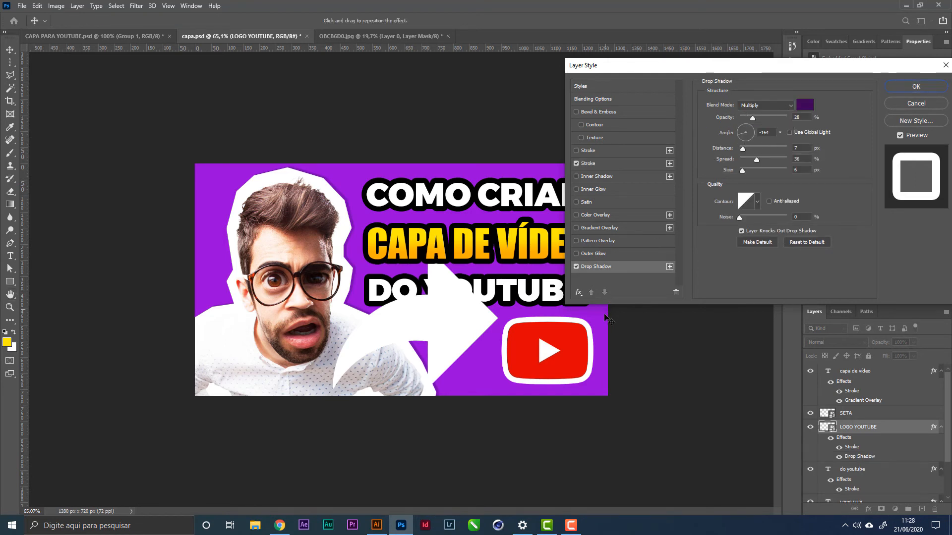
drag(566, 355, 575, 360)
drag(752, 118, 772, 118)
drag(593, 338, 595, 340)
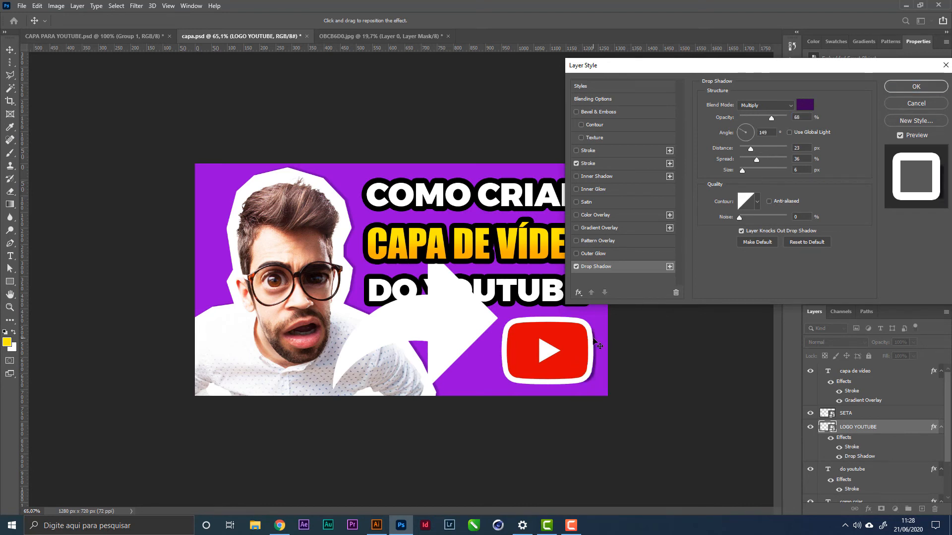
drag(744, 170, 749, 148)
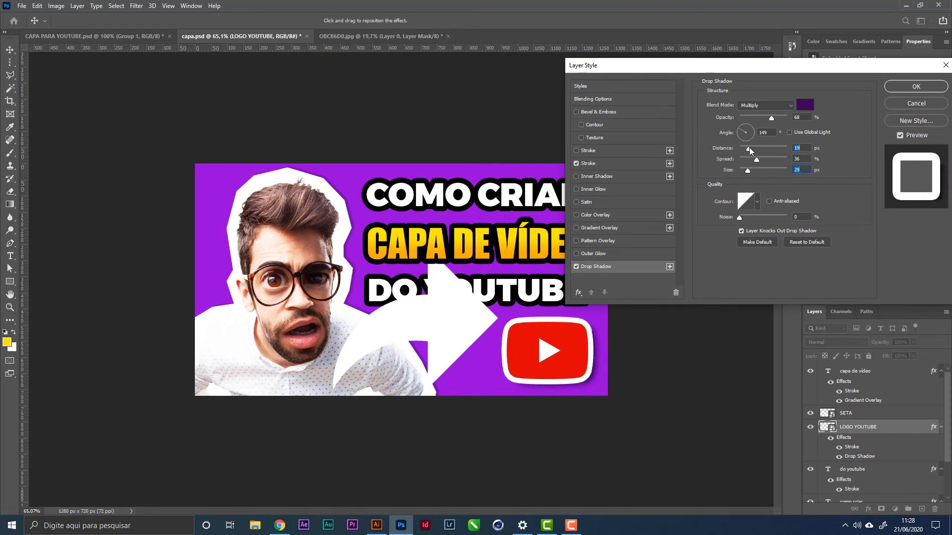
click(897, 86)
- Scale the SETA arrow down to about 277 x 238 px and position it between the man and the YouTube logo
right_click(453, 333)
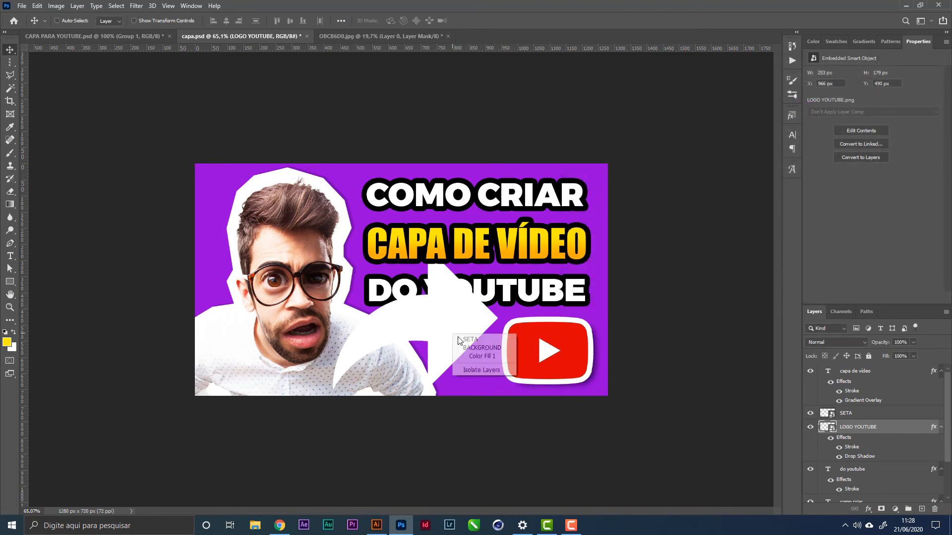
click(466, 339)
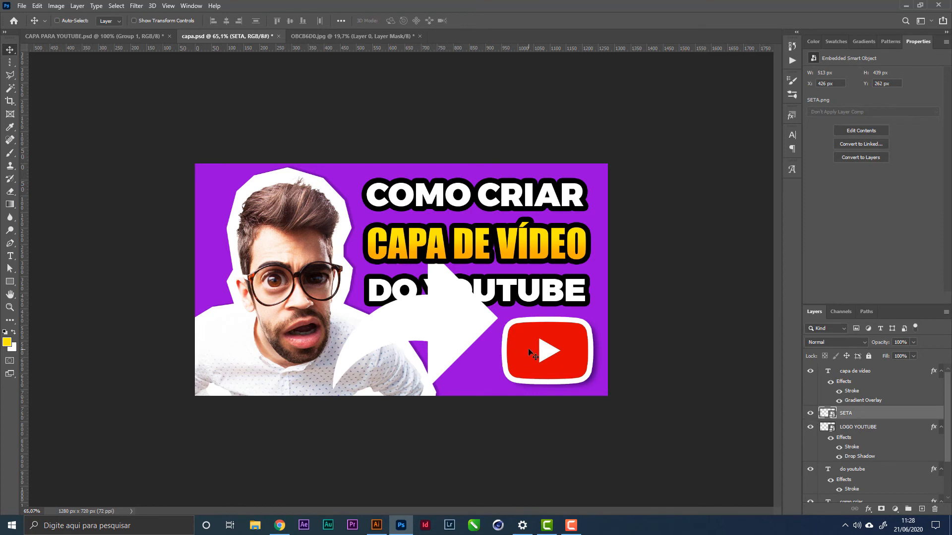
key(ctrl+t)
drag(415, 248, 415, 313)
key(Return)
drag(454, 360, 479, 360)
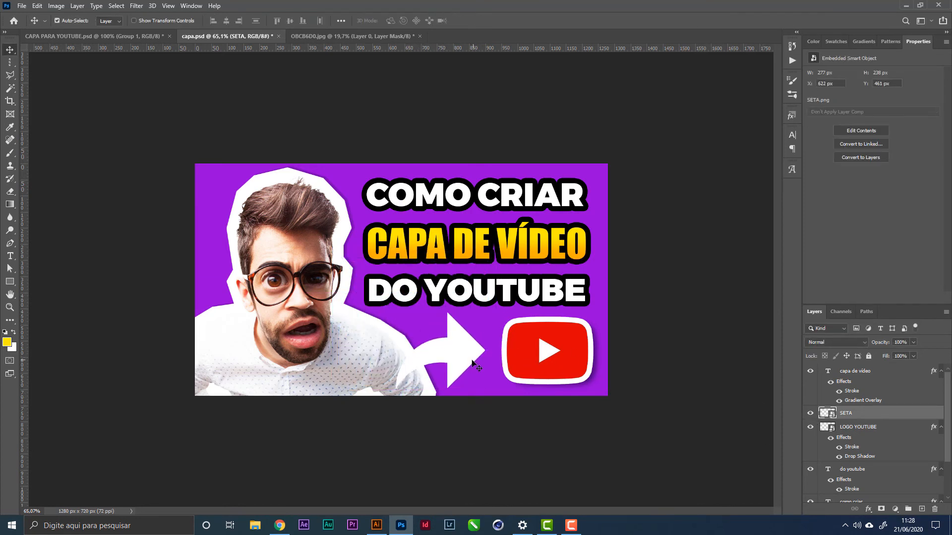
- Flip the arrow vertically and move it slightly right, closer to the YouTube logo
key(ctrl+t)
right_click(461, 350)
click(471, 345)
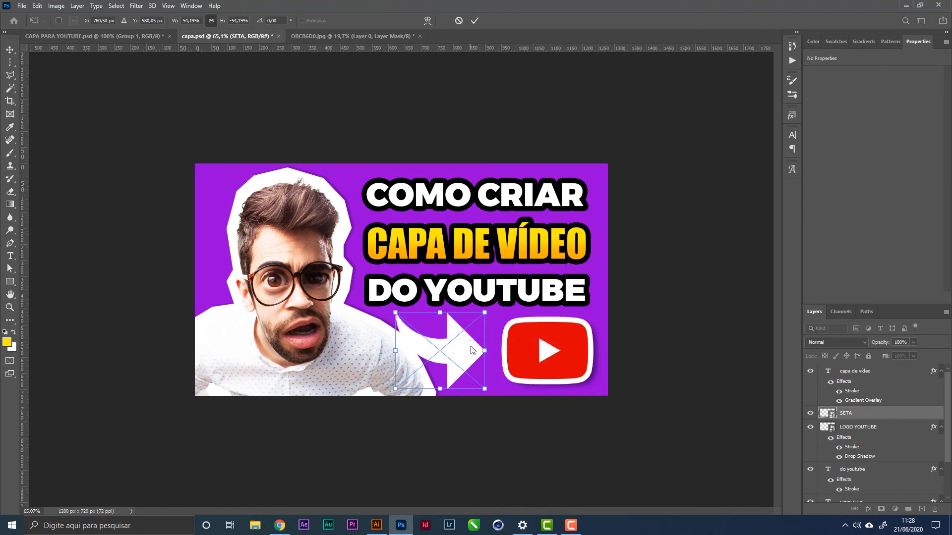
key(Return)
drag(470, 352, 516, 359)
- Scale the YouTube logo down to about 216 x 153 px to leave room for the arrow
right_click(529, 351)
click(545, 357)
key(ctrl+t)
key(Return)
- Squash the arrow vertically to a height of about 195 px
right_click(444, 348)
click(457, 353)
key(ctrl+t)
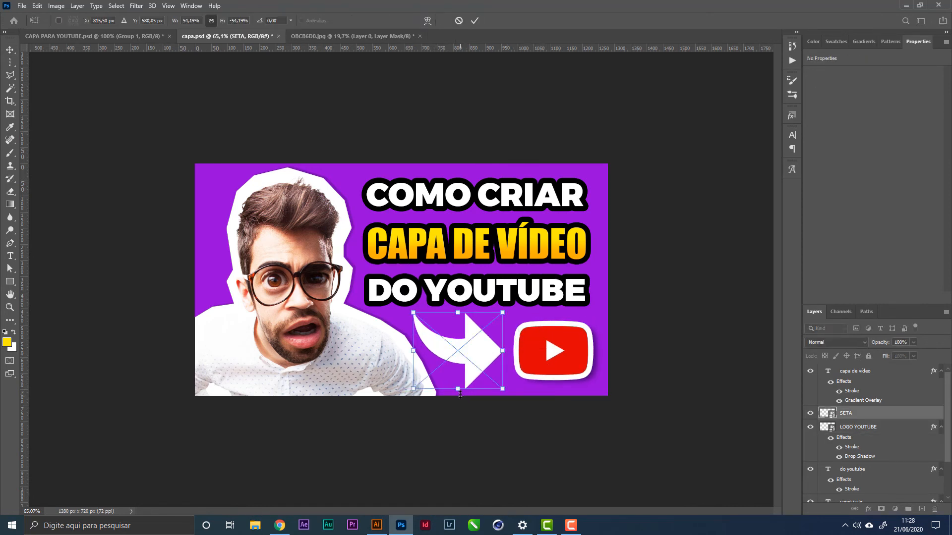
drag(459, 390, 462, 378)
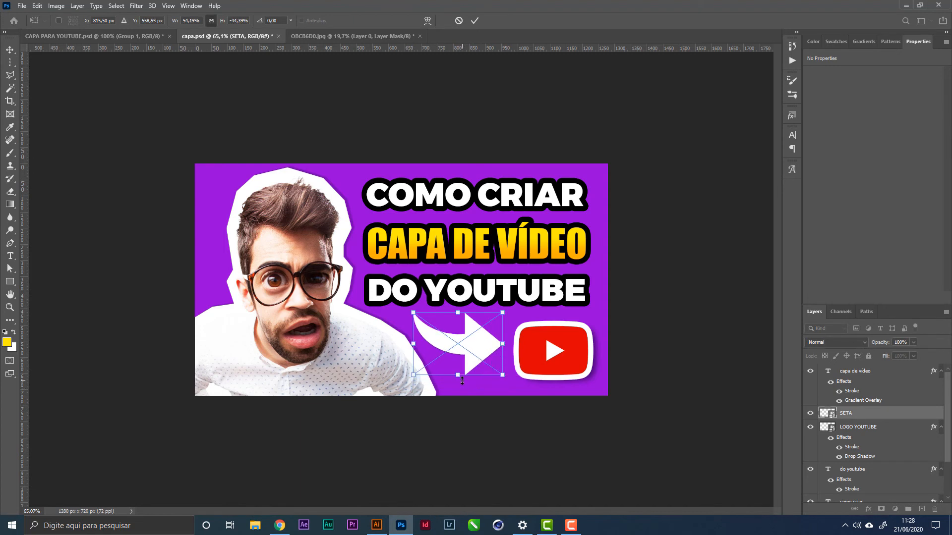
key(Return)
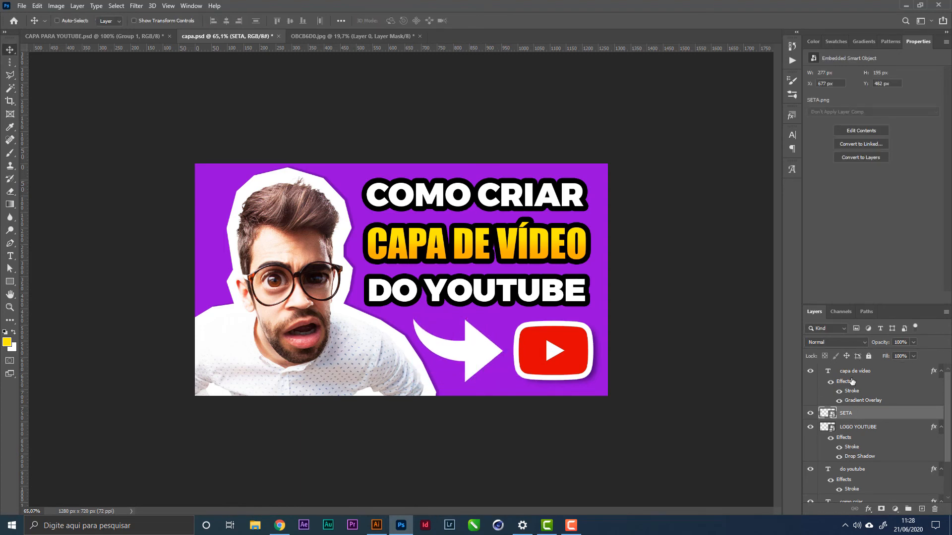
- Copy the layer style of the CAPA DE VÍDEO text and paste it onto the SETA arrow layer
right_click(511, 243)
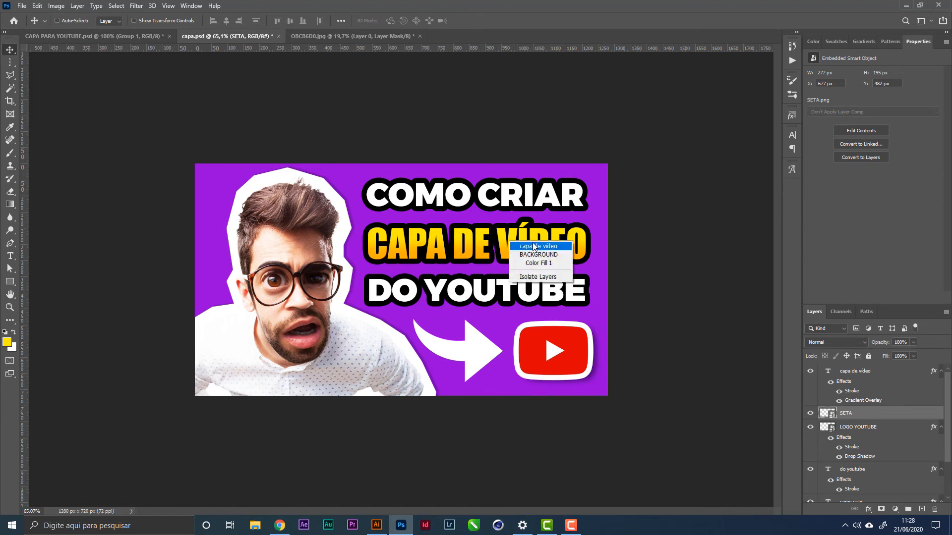
click(534, 247)
right_click(900, 372)
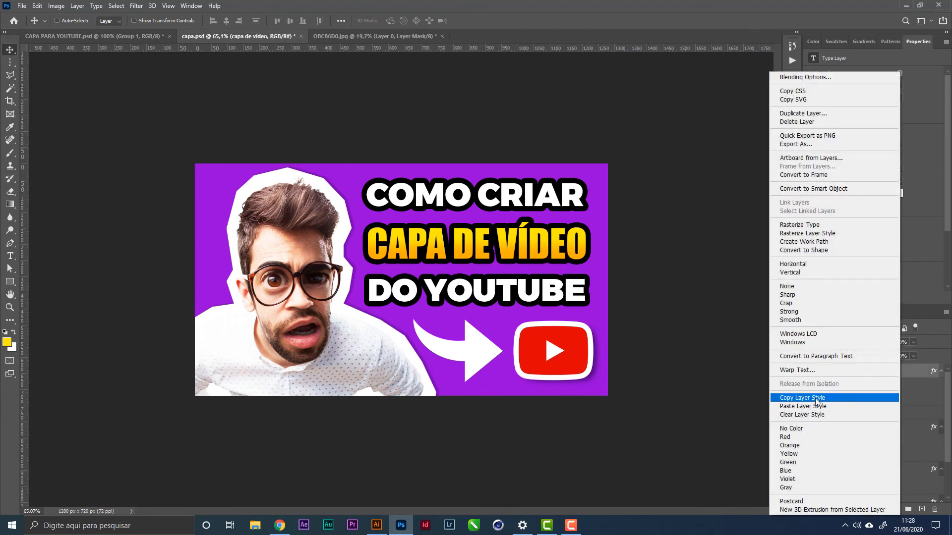
click(842, 398)
right_click(917, 375)
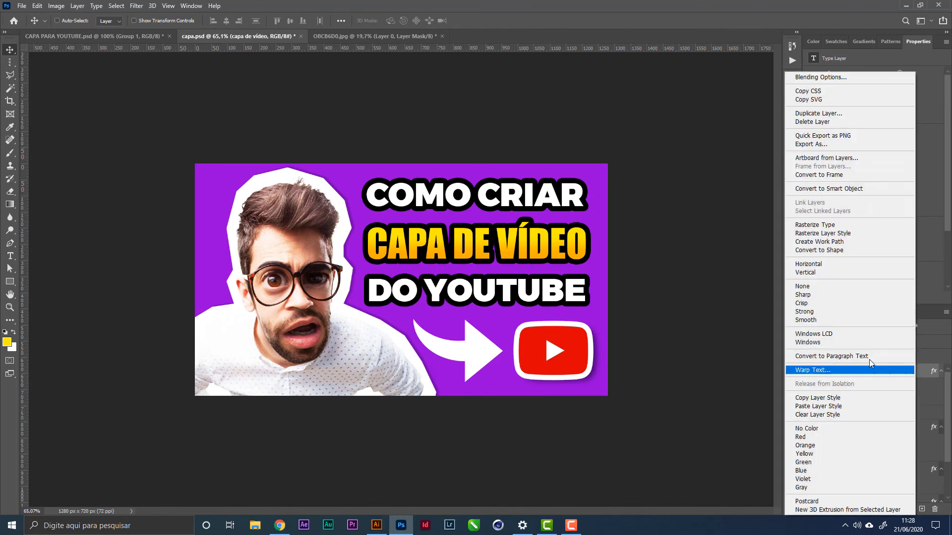
click(833, 398)
right_click(455, 356)
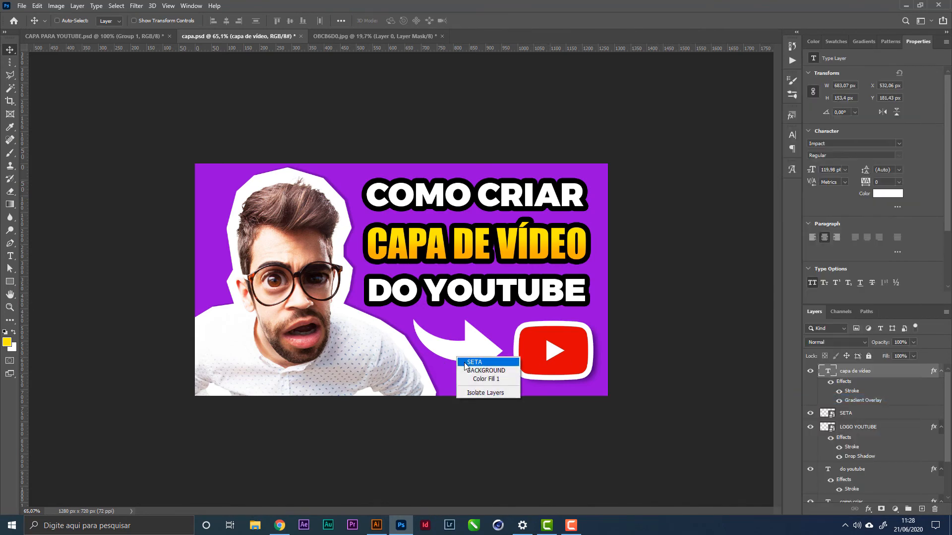
click(468, 362)
right_click(875, 413)
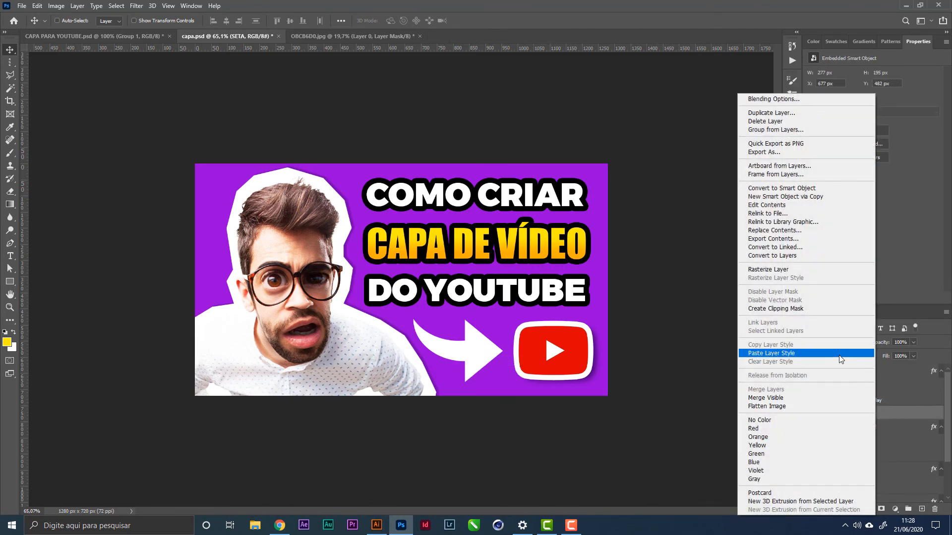
click(845, 356)
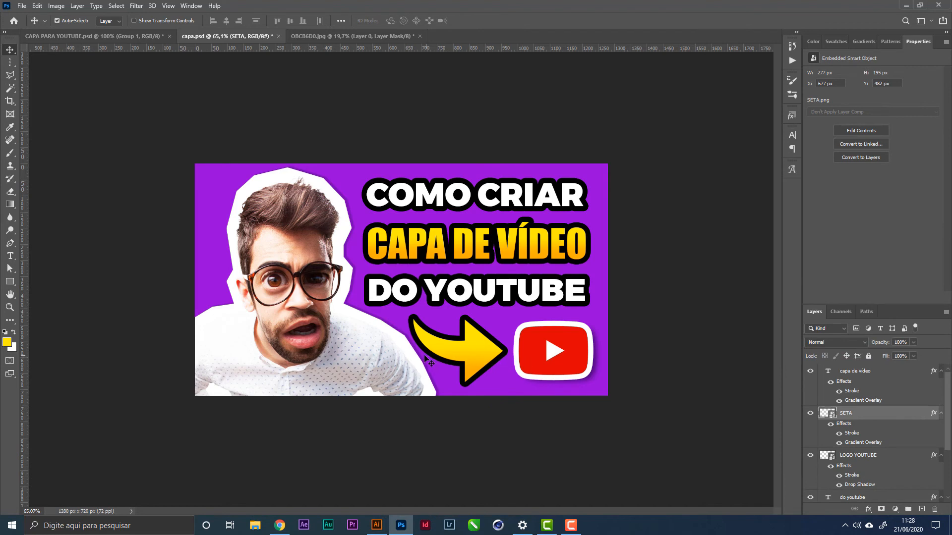
- Narrow the arrow to a width of about 262 px from its tail side
key(ctrl+t)
drag(412, 352, 417, 352)
key(Return)
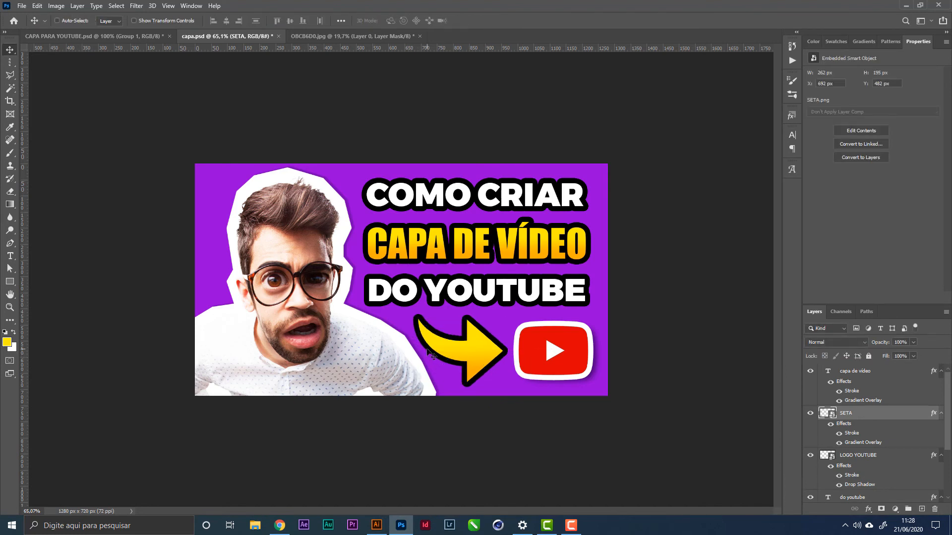
right_click(522, 295)
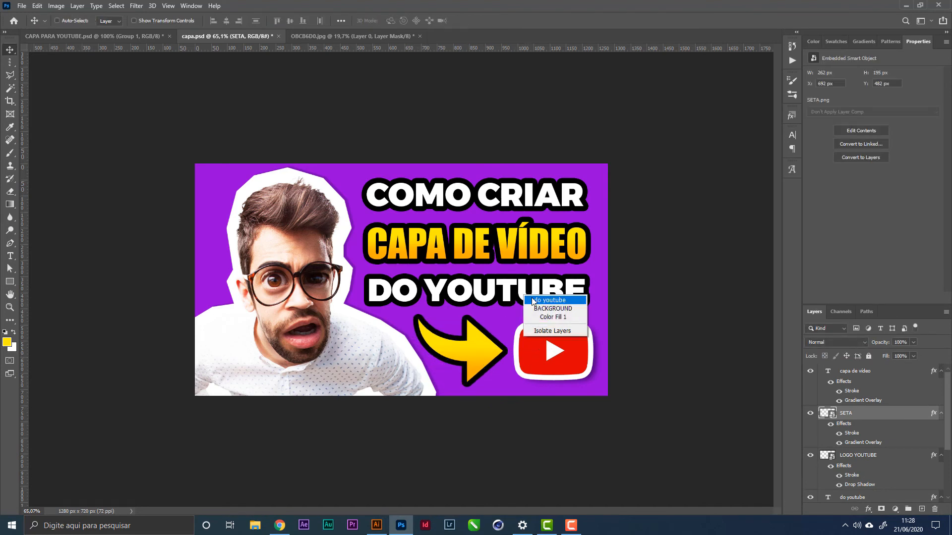
click(535, 300)
click(862, 438)
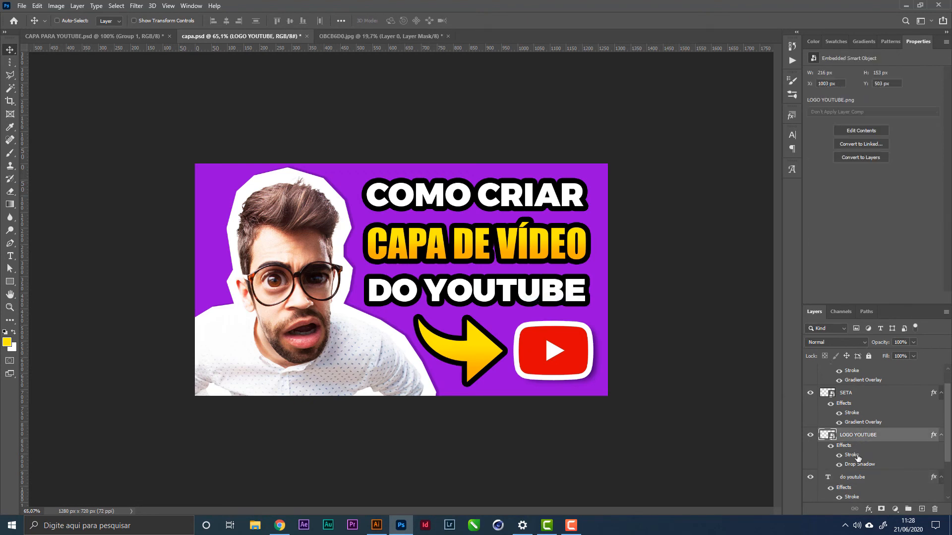
scroll(866, 460, down, 2)
shift+click(865, 460)
key(ctrl+t)
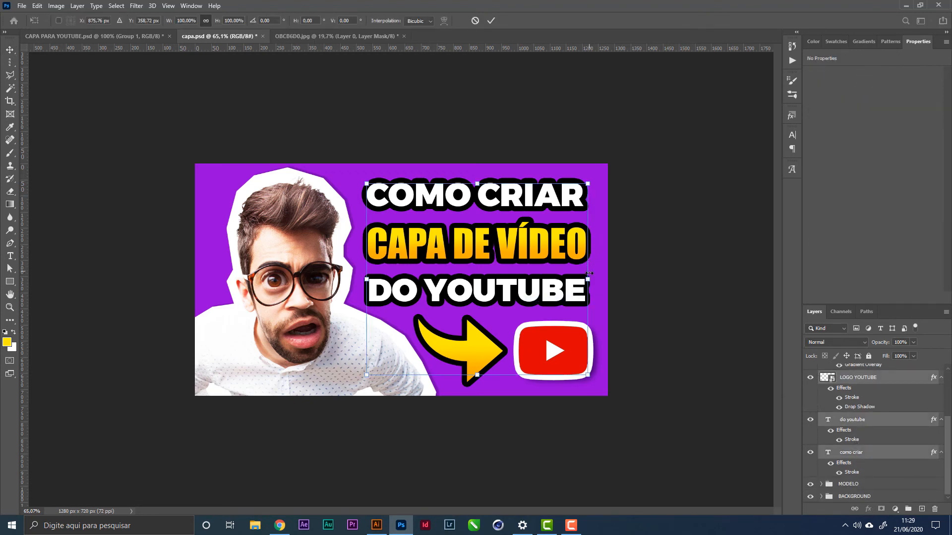
drag(589, 273, 595, 273)
key(Escape)
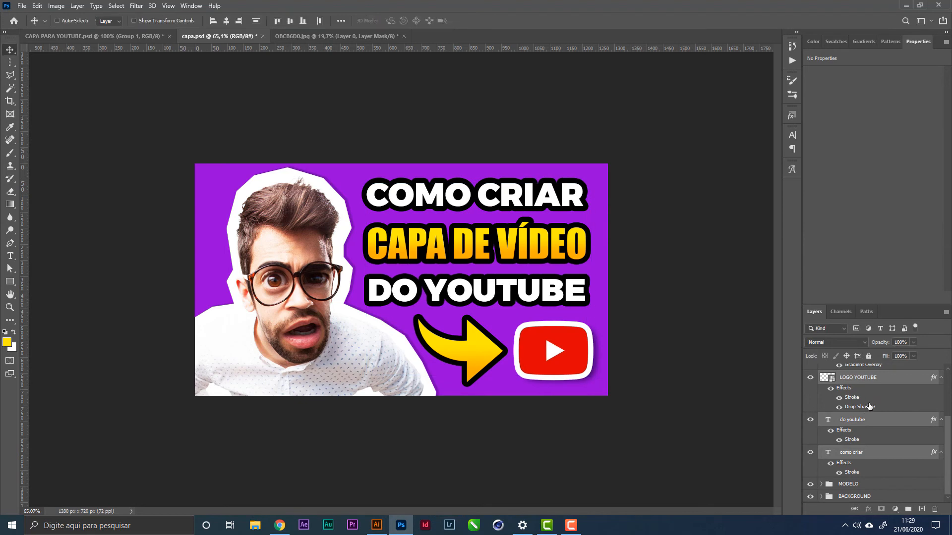
- Widen the three title text lines together to about 686 px and nudge them 3 px to the right
click(855, 435)
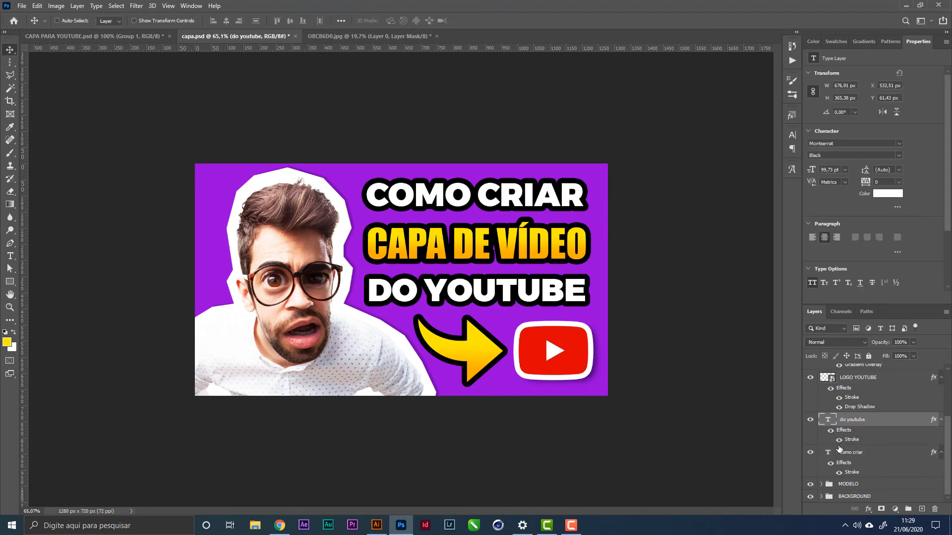
shift+click(839, 449)
scroll(857, 447, up, 3)
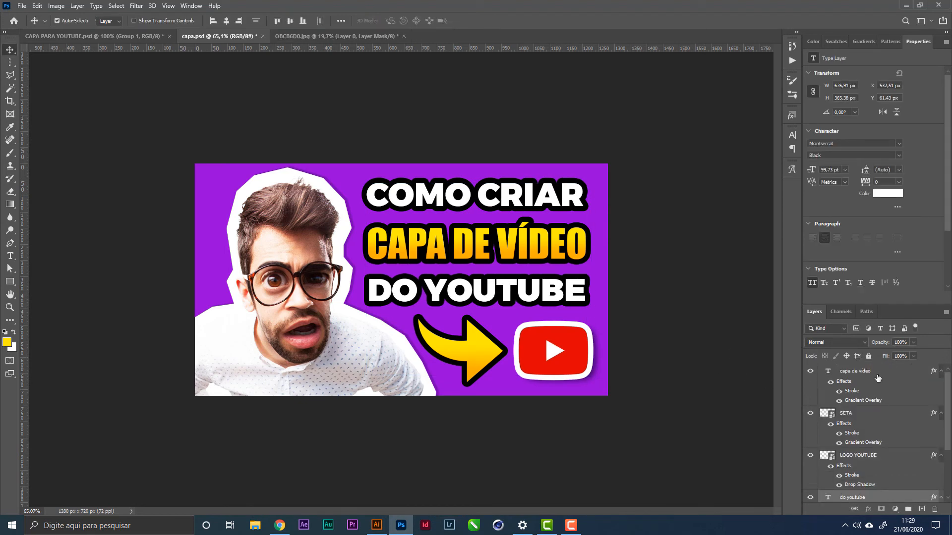
key(ctrl+t)
drag(585, 246, 589, 245)
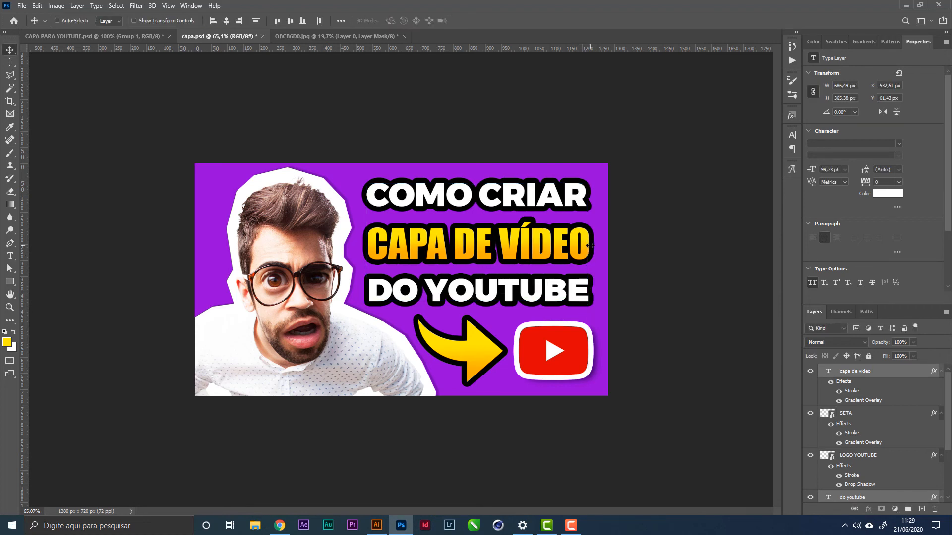
key(Right)
key(Right)
key(Right)
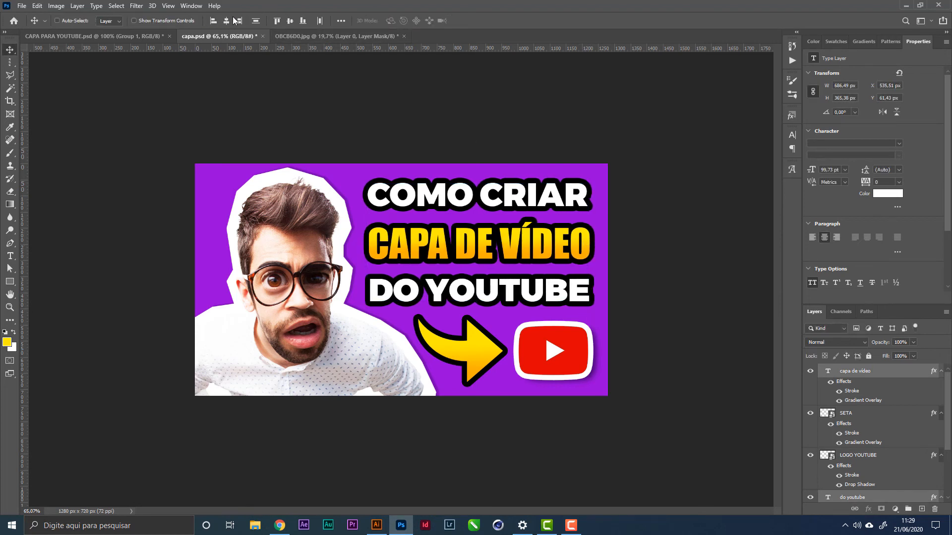
- Align the three title lines by their right edges and stretch CAPA DE VÍDEO leftward to about 696 px wide
click(238, 20)
right_click(454, 252)
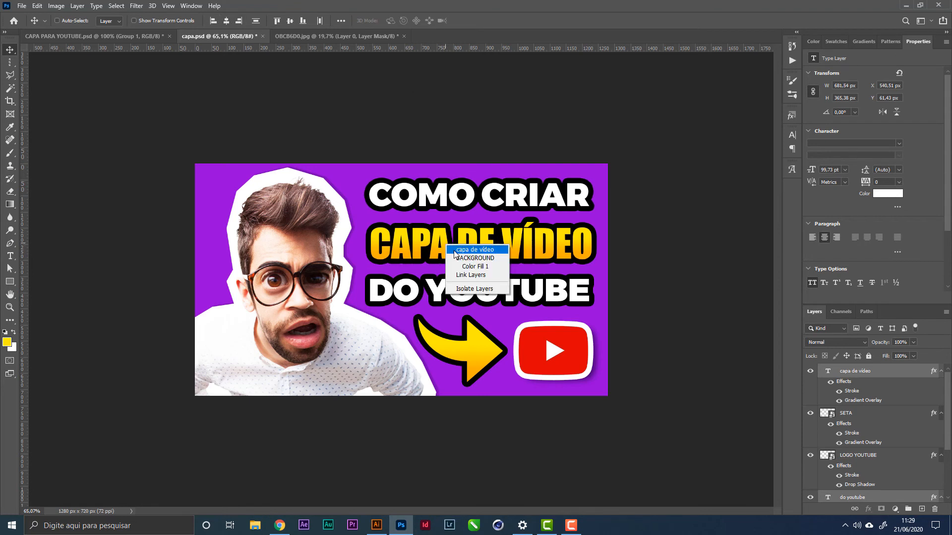
click(471, 250)
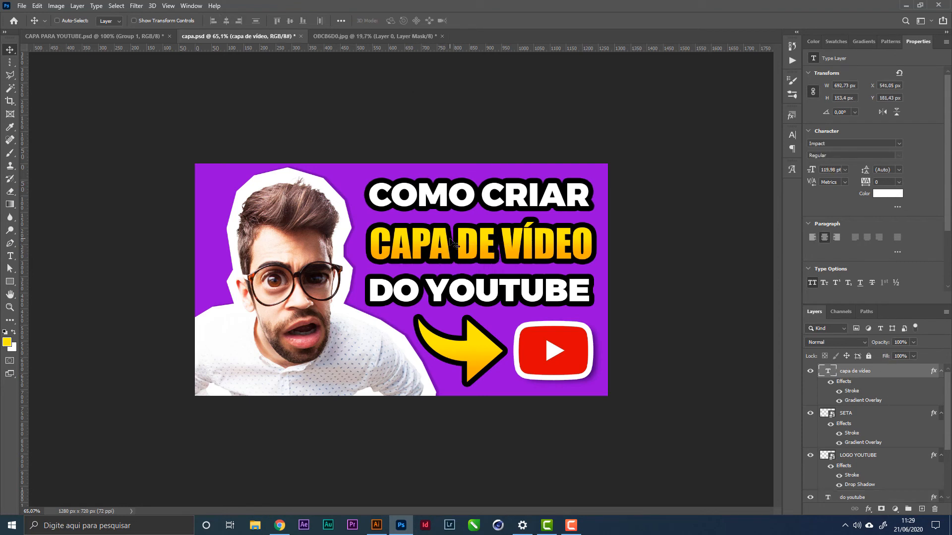
key(ctrl+t)
drag(370, 246, 368, 247)
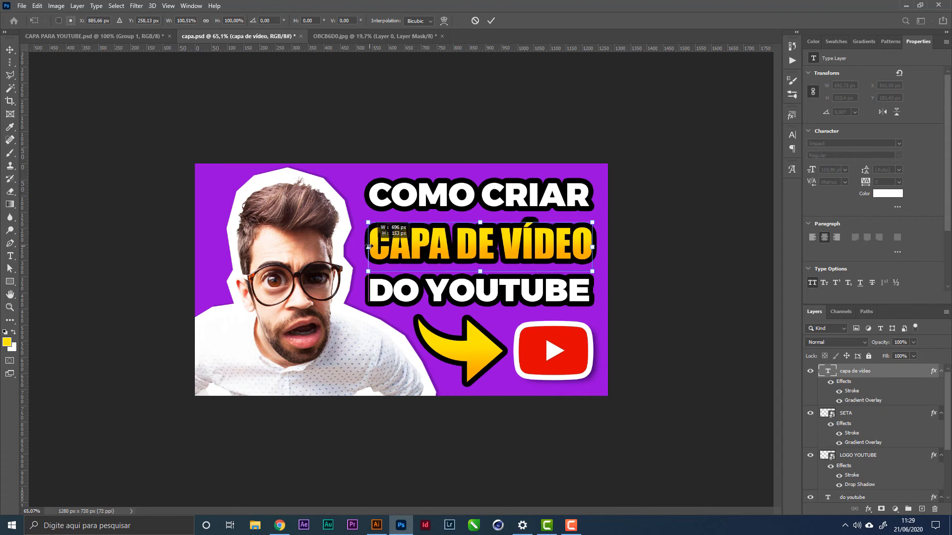
key(Return)
- Stretch the COMO CRIAR text leftward to a width of about 685 px
right_click(390, 200)
click(393, 207)
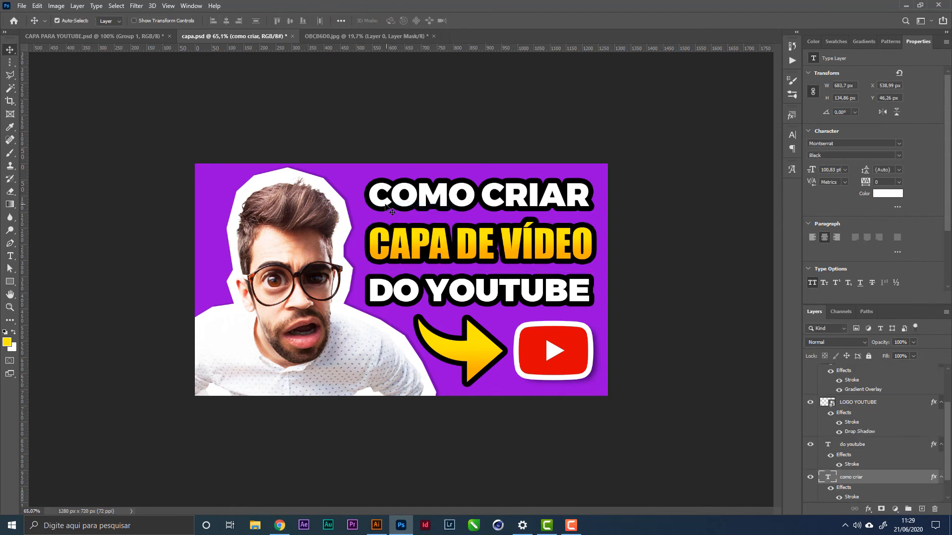
key(ctrl+t)
drag(369, 198, 365, 198)
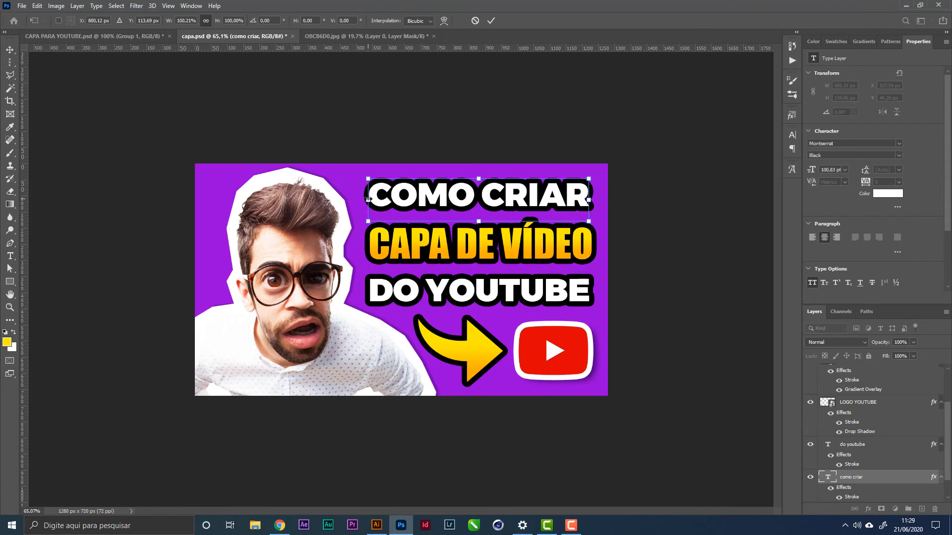
key(Return)
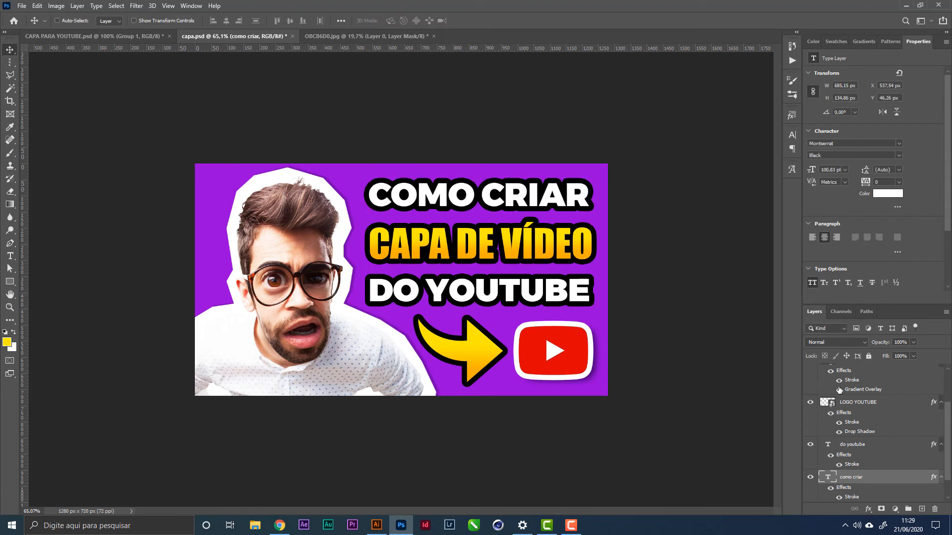
- Enlarge the layer list and collapse the effects of the capa de vídeo, SETA, LOGO YOUTUBE and do youtube layers
drag(890, 307, 889, 214)
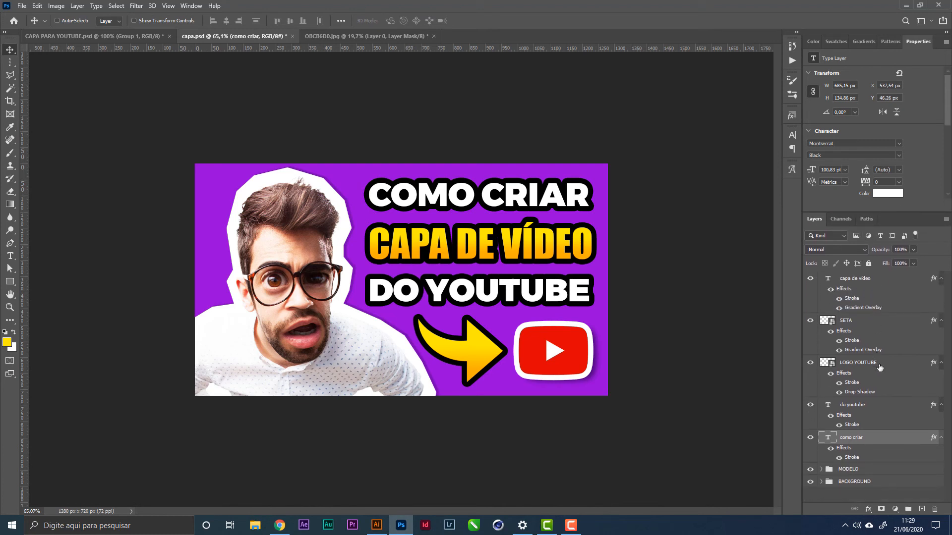
click(942, 280)
click(942, 293)
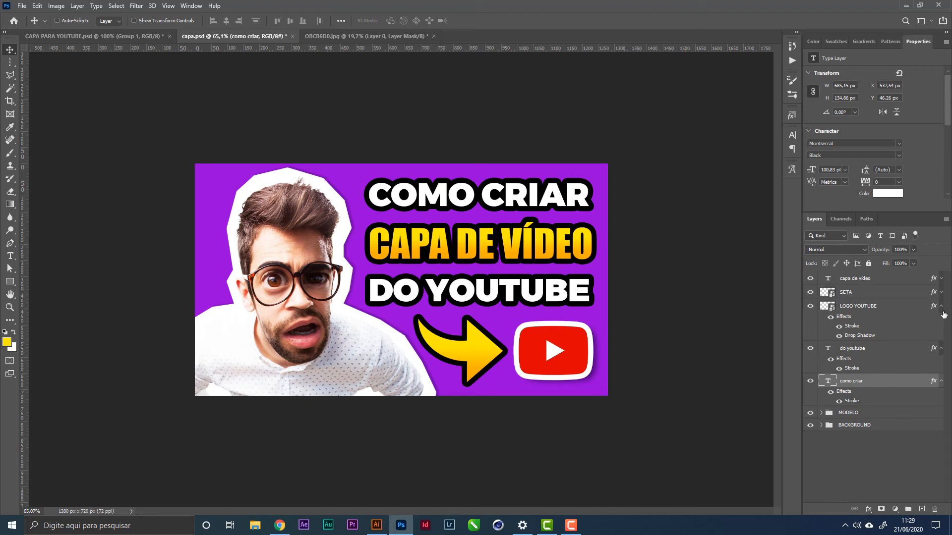
click(942, 307)
click(941, 321)
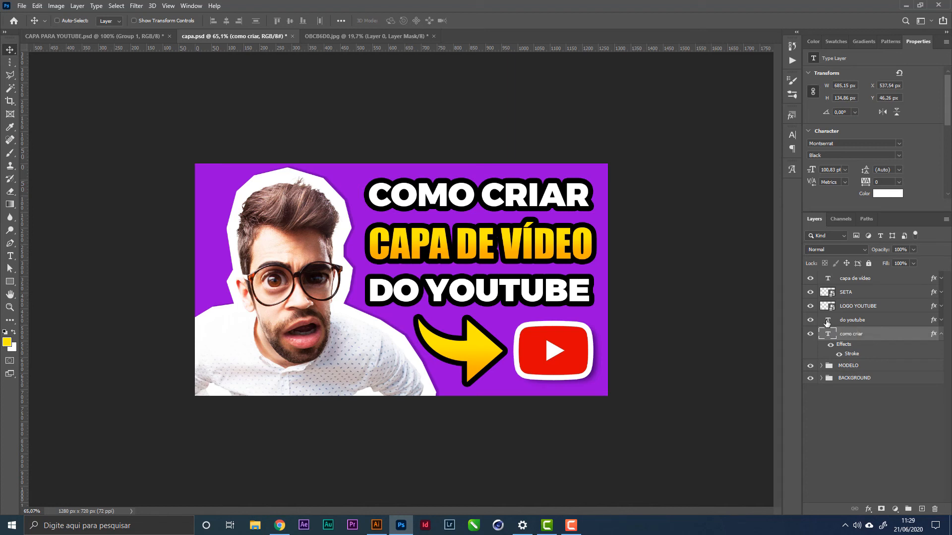
- Group the title text, arrow and YouTube logo layers and name the group CHAMDA
click(867, 286)
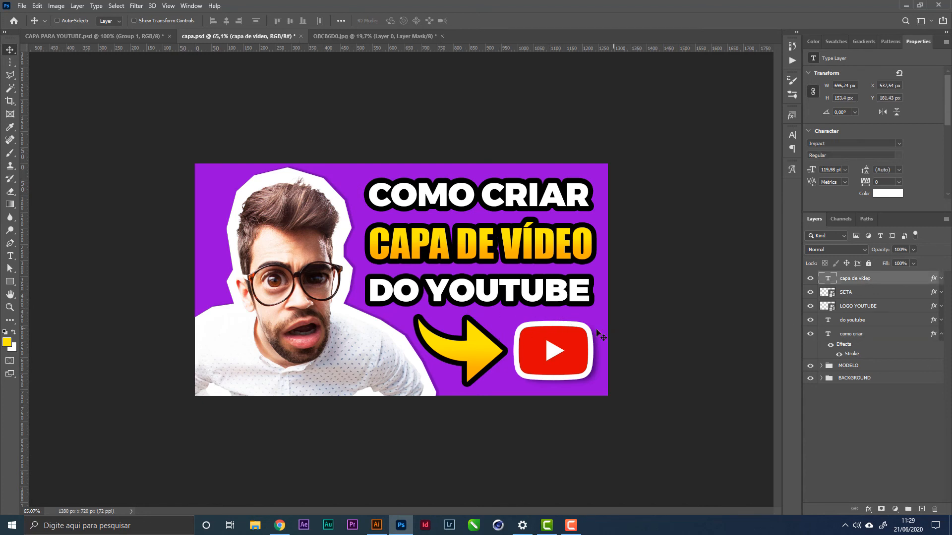
shift+click(872, 340)
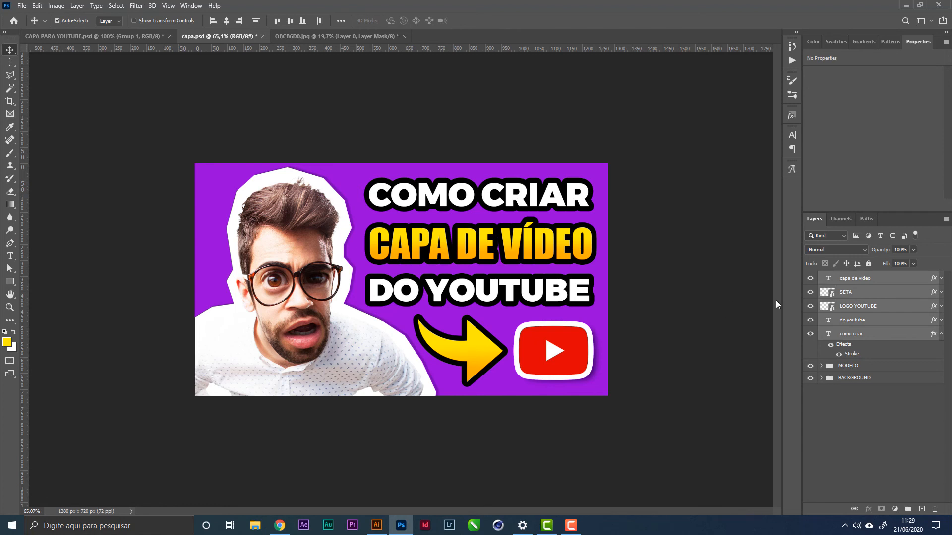
key(ctrl+g)
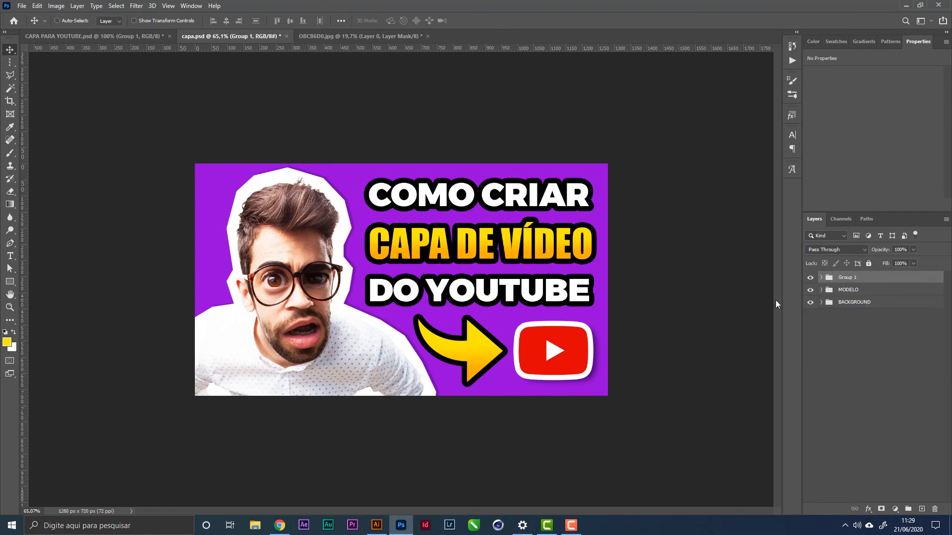
double_click(848, 277)
text(CHAMDA)
key(Return)
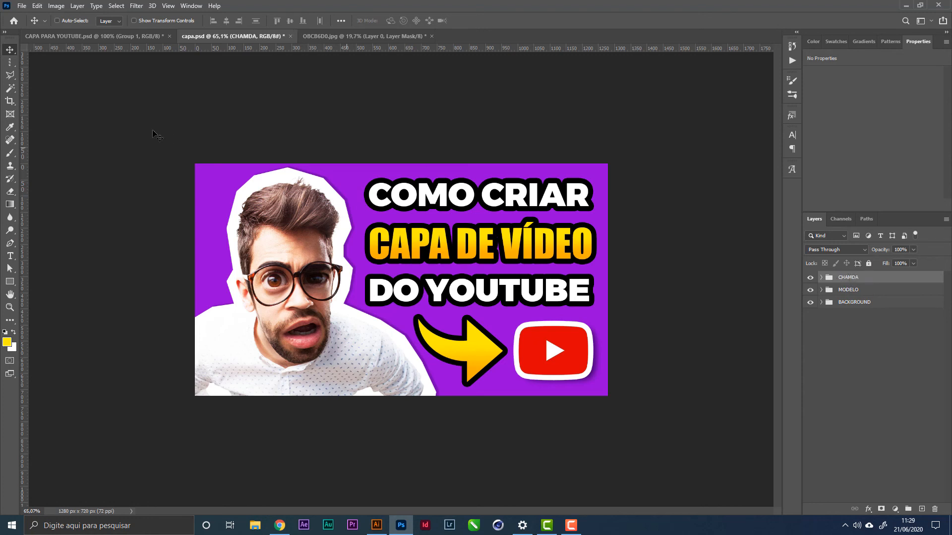
- Add a new top layer and stroke the whole canvas edge on it with a 10 px yellow inside border
click(922, 509)
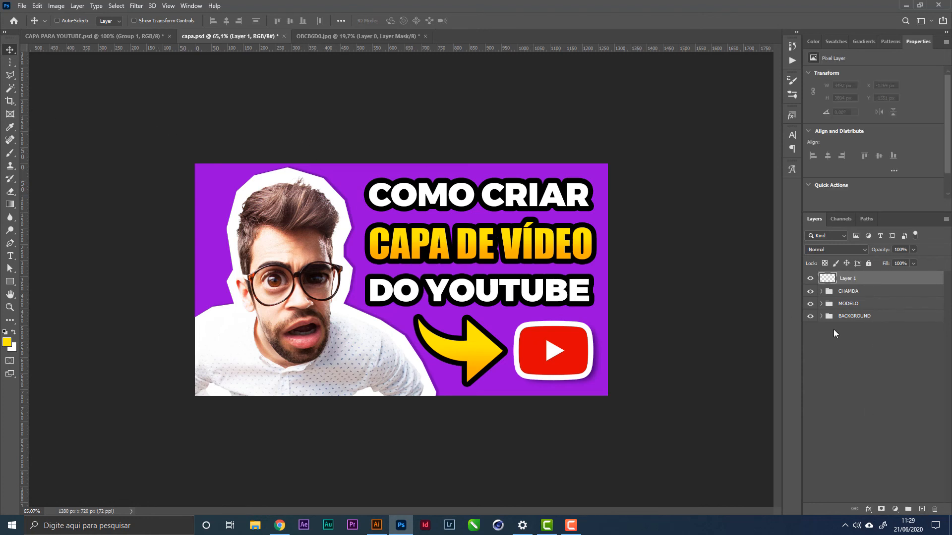
key(ctrl+a)
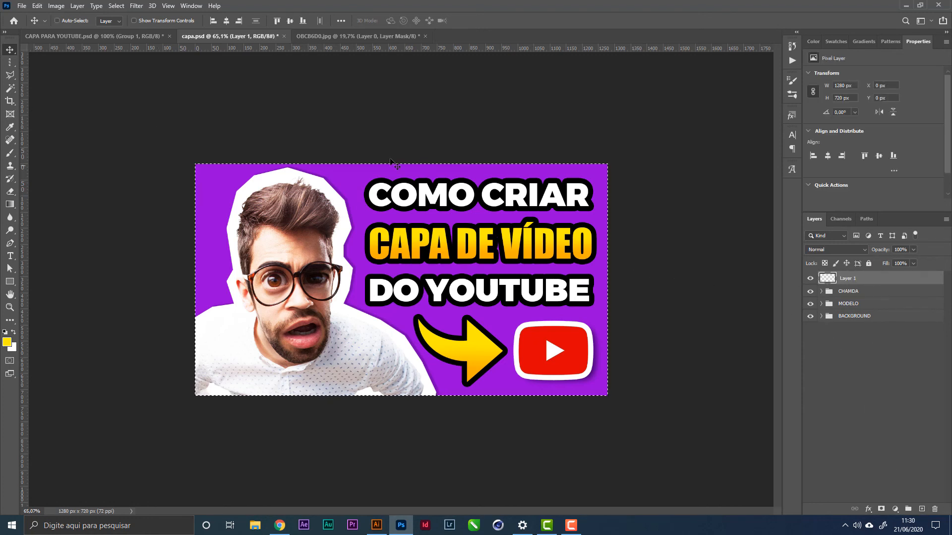
click(37, 5)
click(65, 164)
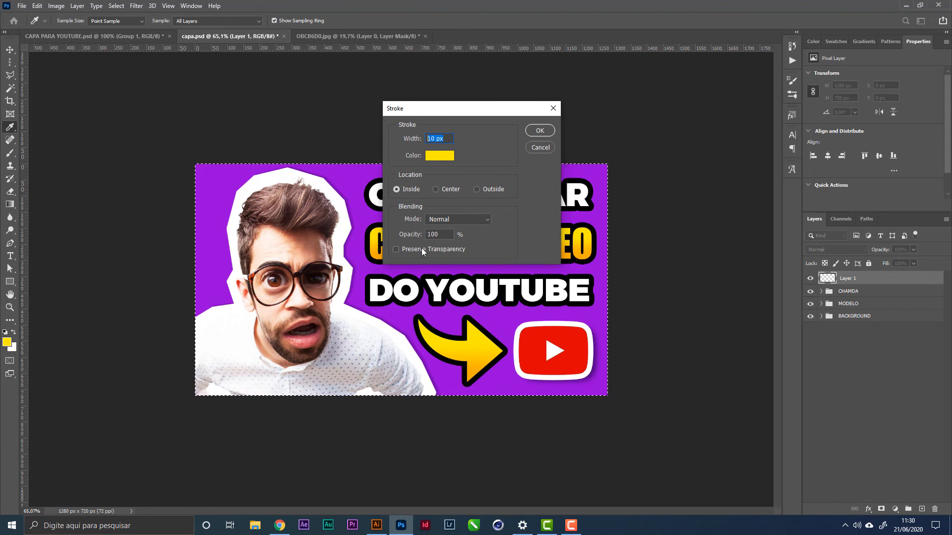
click(550, 130)
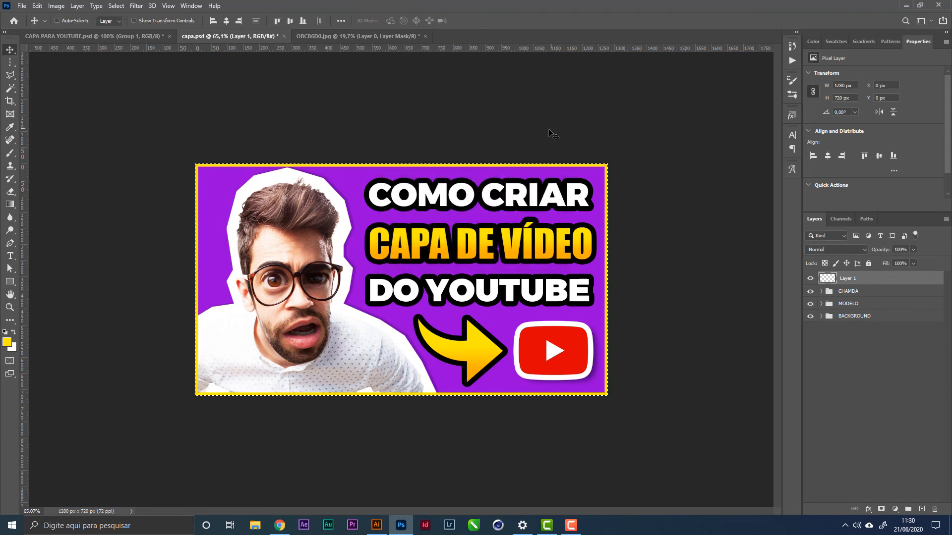
key(ctrl+d)
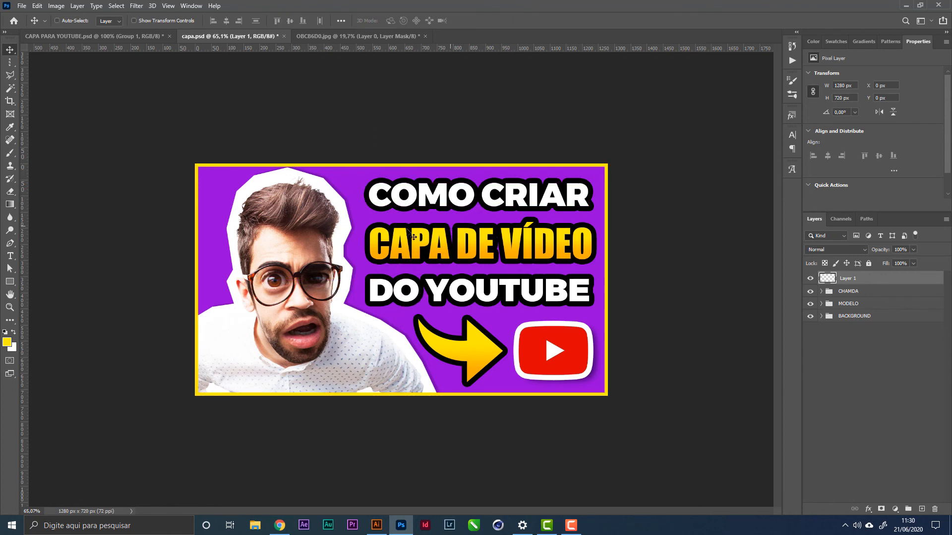
- Nudge the whole MODELO group slightly down, away from the upper border
right_click(281, 227)
click(302, 232)
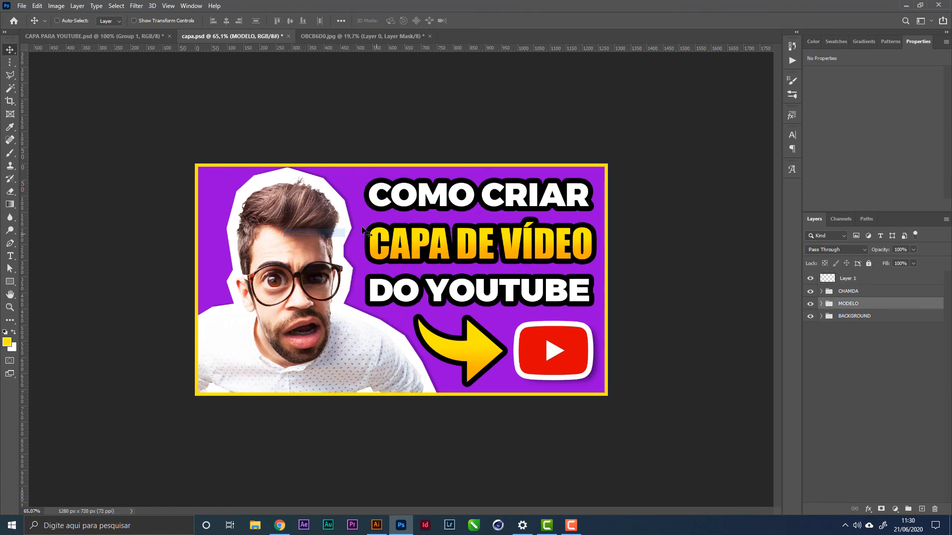
right_click(273, 222)
click(302, 235)
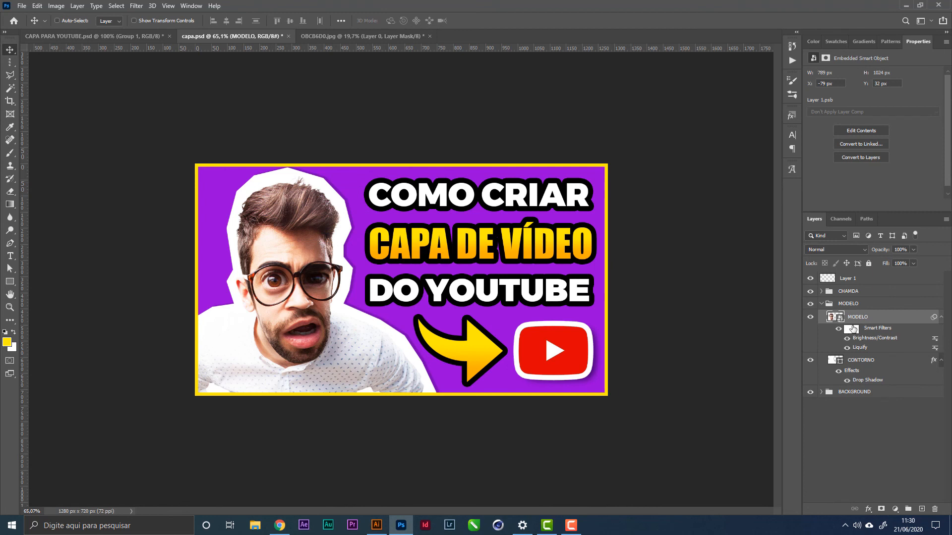
click(864, 305)
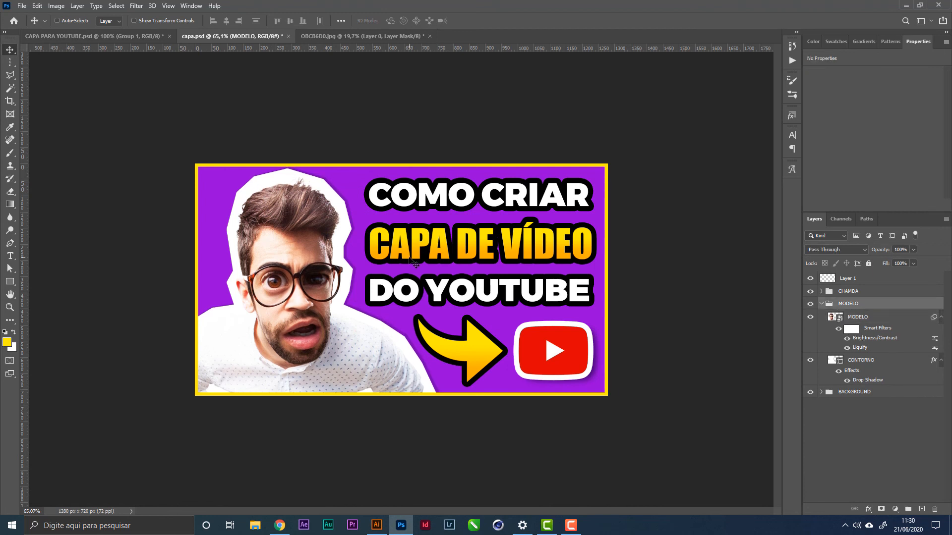
key(Down)
key(Down)
key(Down)
key(Down)
key(Down)
key(Down)
key(Down)
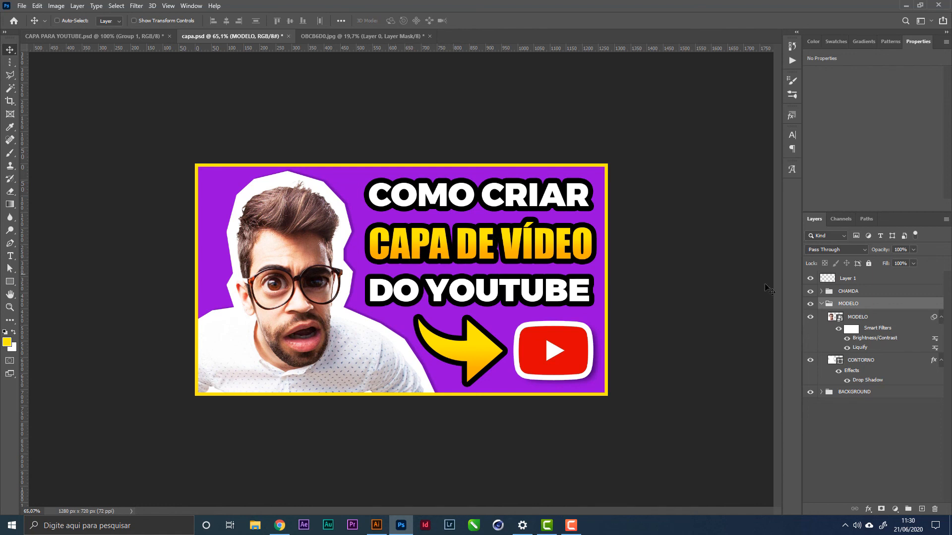
- Rename the yellow border layer as STROKE
click(848, 281)
double_click(848, 281)
text(s)
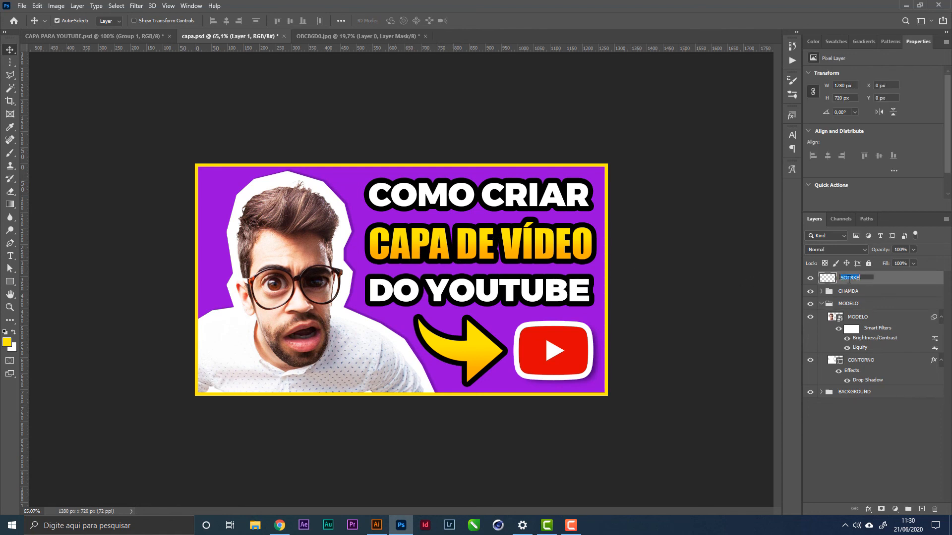
key(BackSpace)
key(BackSpace)
key(BackSpace)
key(BackSpace)
key(BackSpace)
text(TROKE)
key(Return)
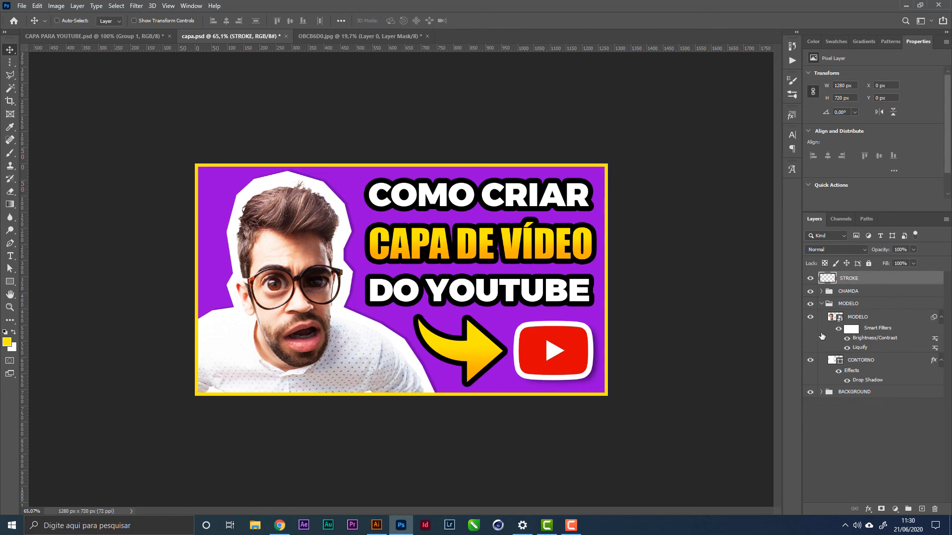
- Collapse the MODELO group and draw a rectangle about 833 x 17 px along the canvas's lower edge on a new layer
click(821, 304)
click(922, 509)
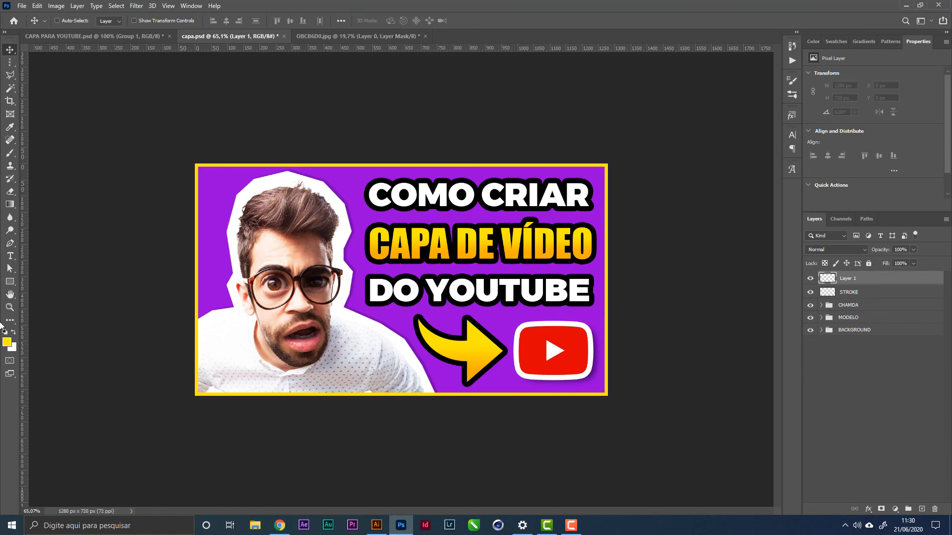
click(7, 282)
drag(193, 392, 461, 396)
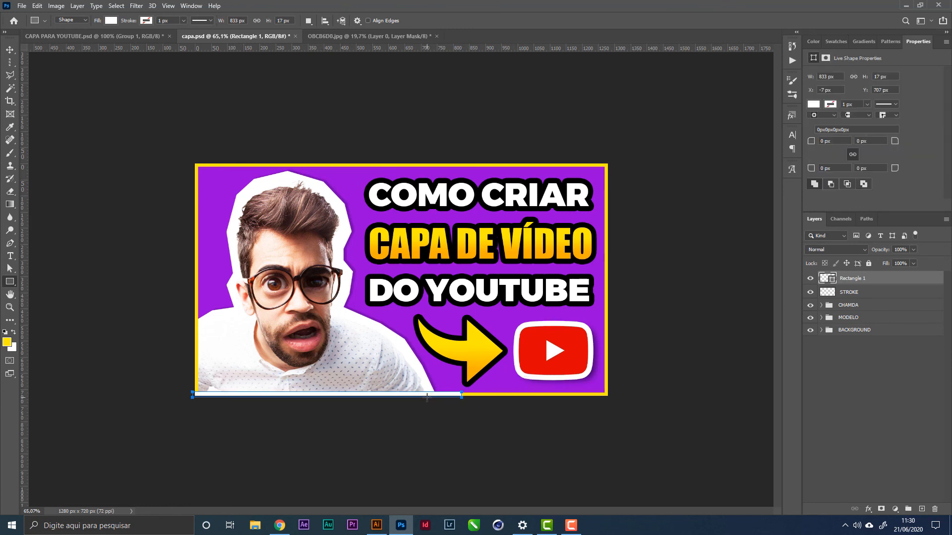
- Fill the rectangle with the red sampled from the YouTube logo, #db0006
click(814, 104)
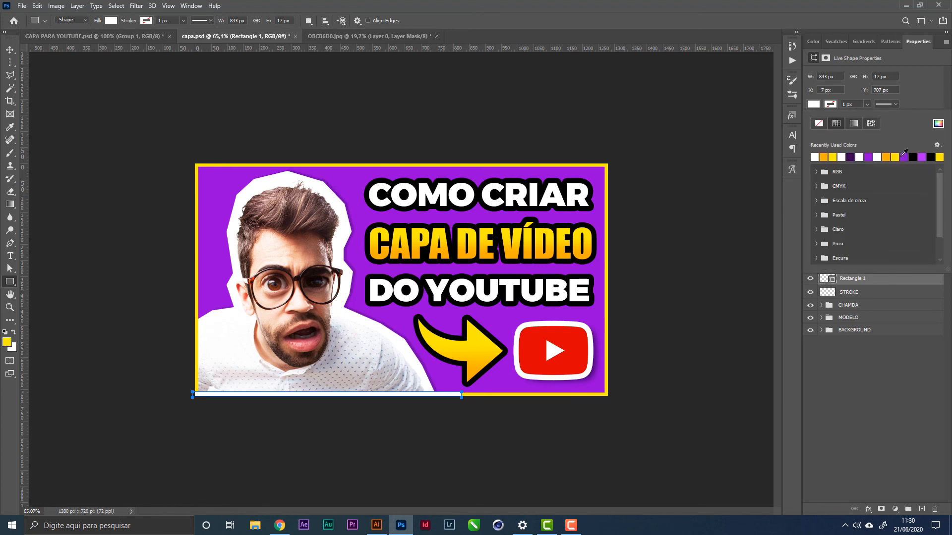
click(938, 123)
click(716, 124)
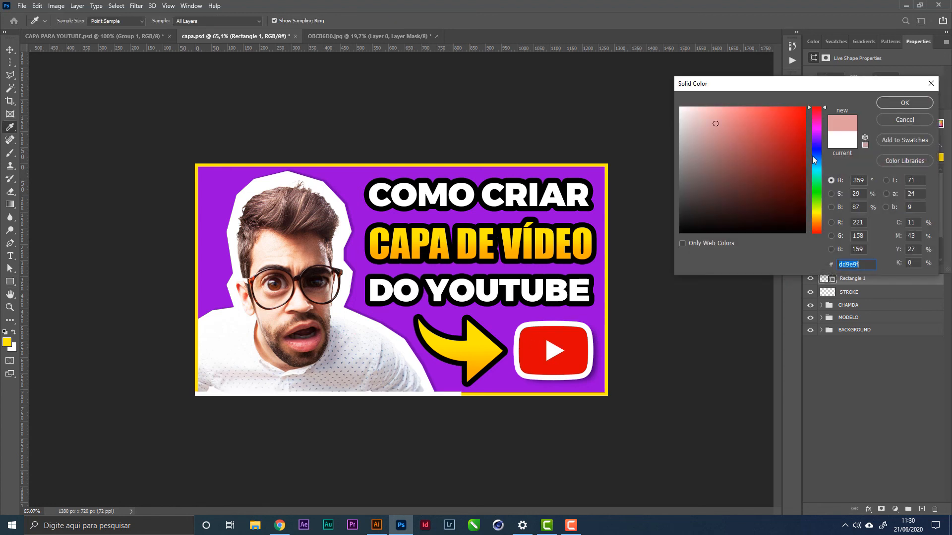
click(583, 328)
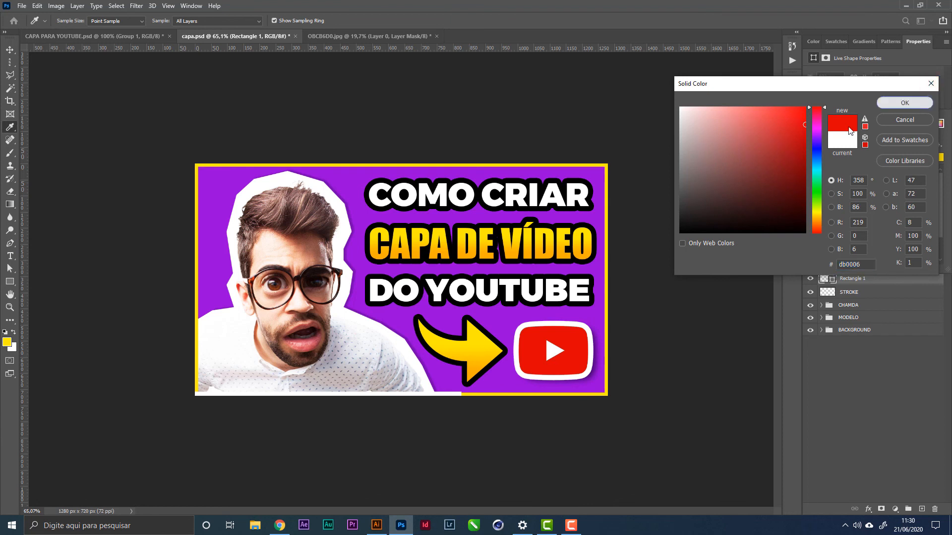
key(Return)
key(v)
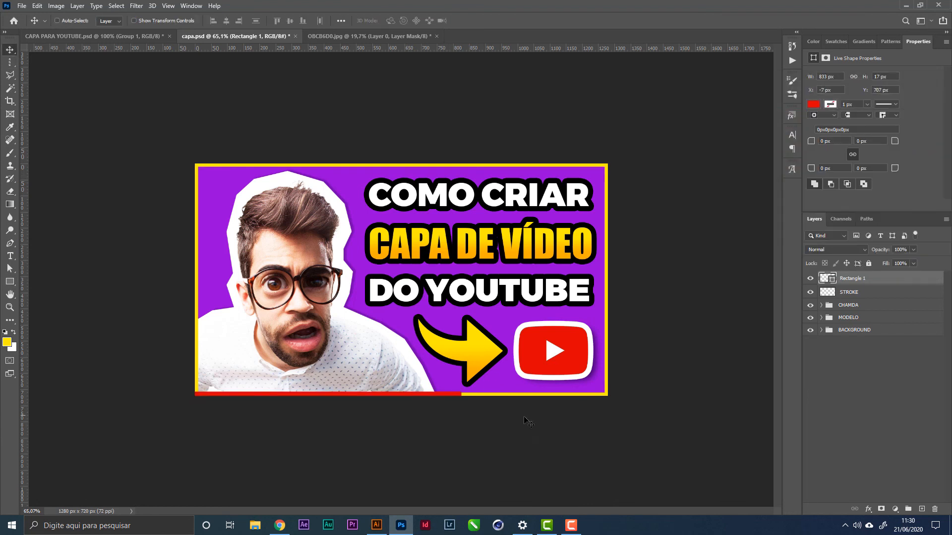
- Shorten the red bar from its right end to a width of about 647 px
key(ctrl+t)
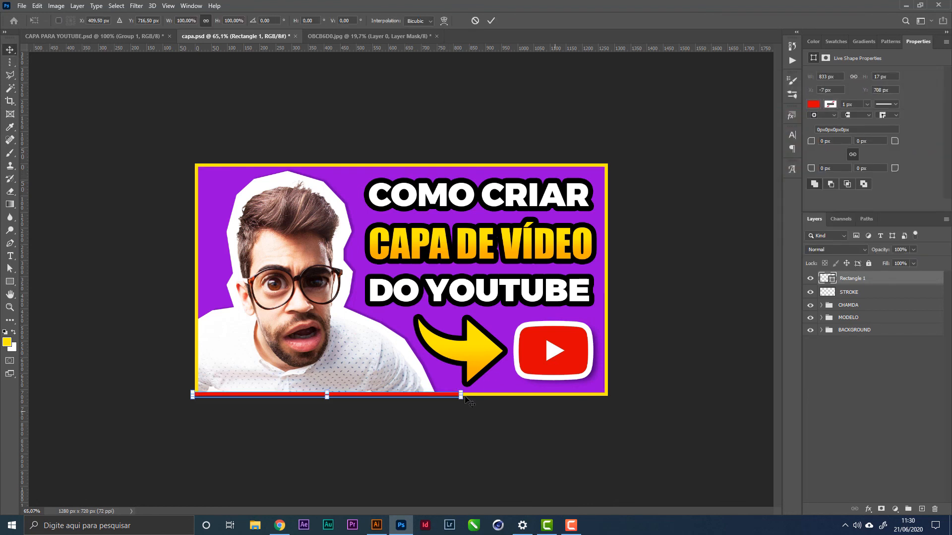
drag(461, 395, 401, 396)
key(Return)
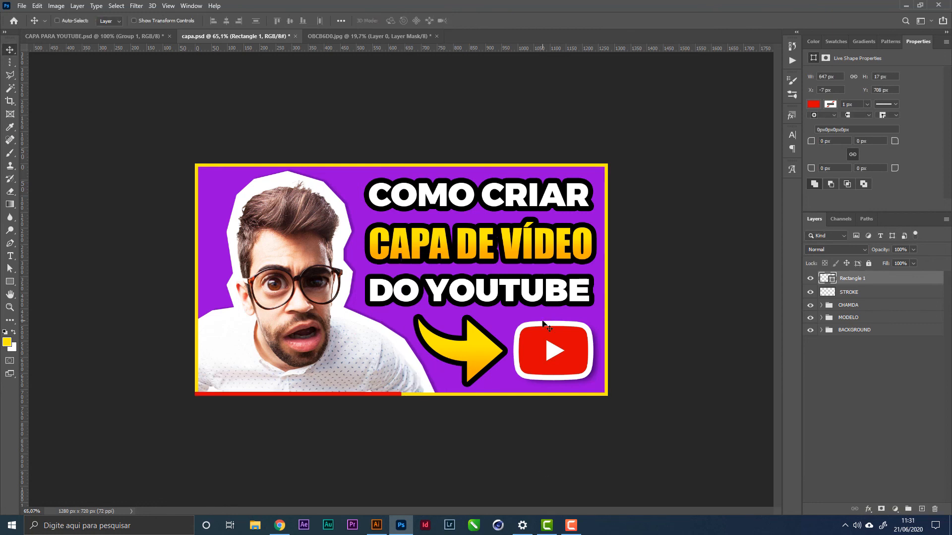
- Extend the red bar's right end to a total width of about 947 px
key(ctrl+t)
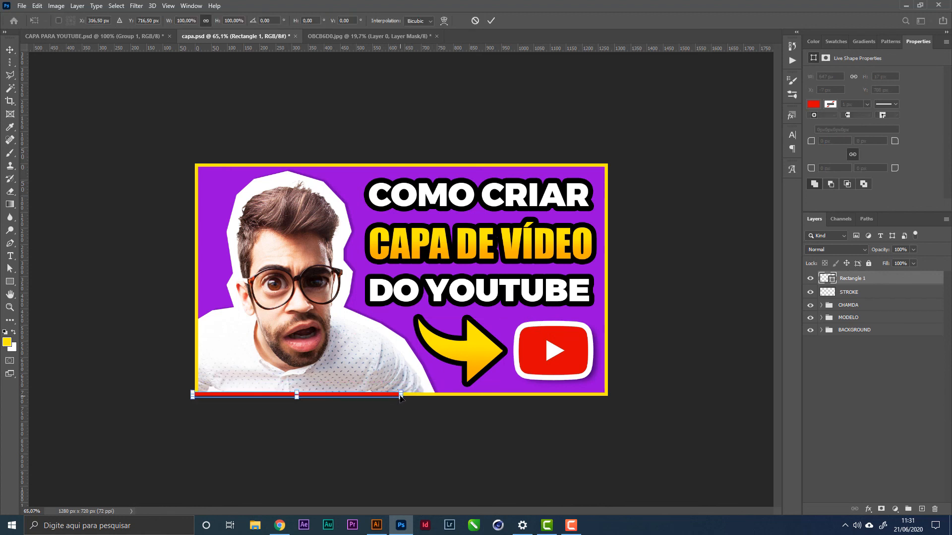
drag(403, 395, 499, 397)
key(Return)
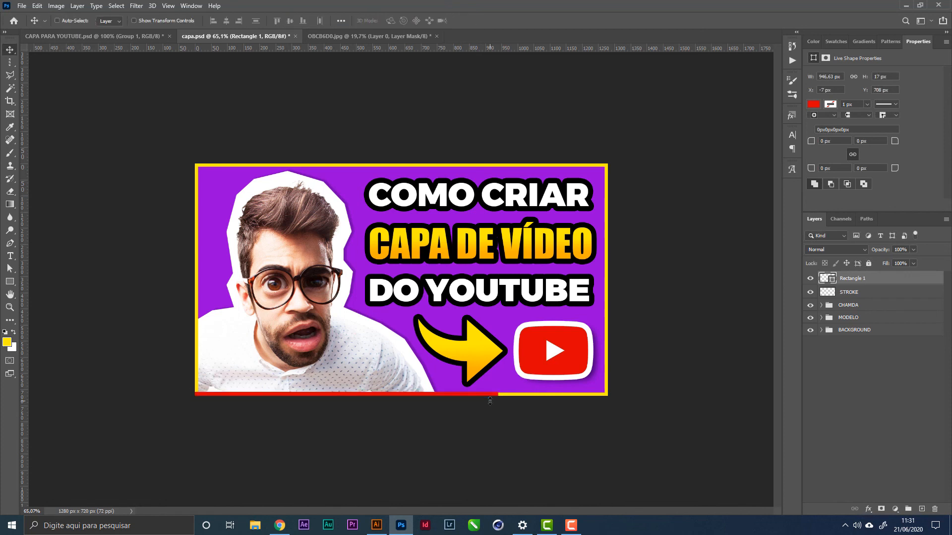